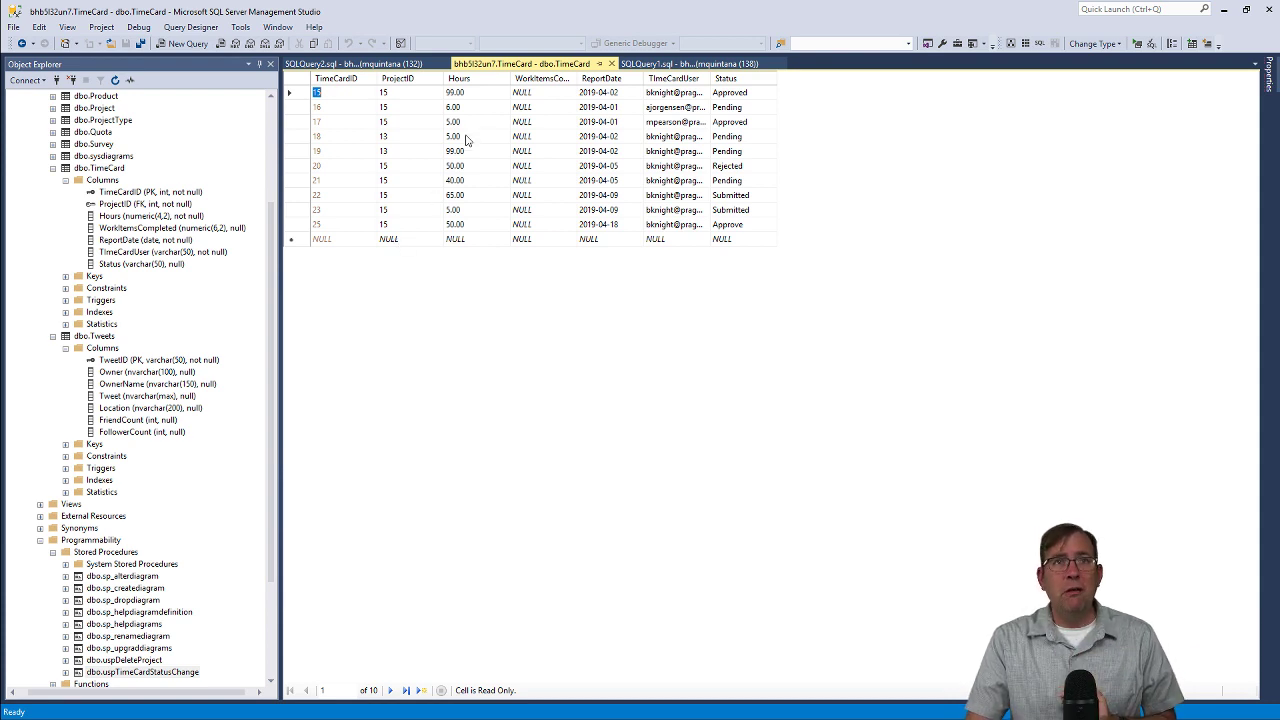
Show the ALTER proc uspTimeCardStatusChange script in the SQLQuery2.sql tab.
{"action": "left_click", "coordinate": [418, 64]}
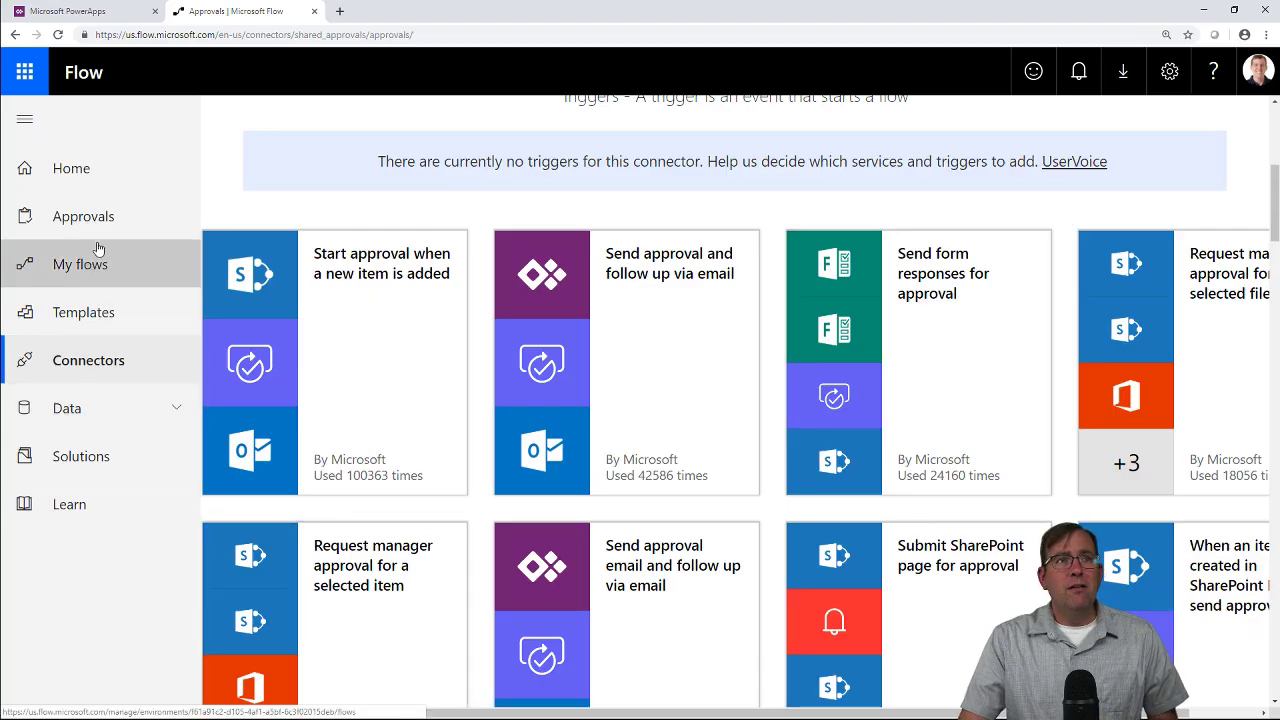
Go from Approvals to My flows and choose New > Create from blank.
{"action": "left_click", "coordinate": [122, 224]}
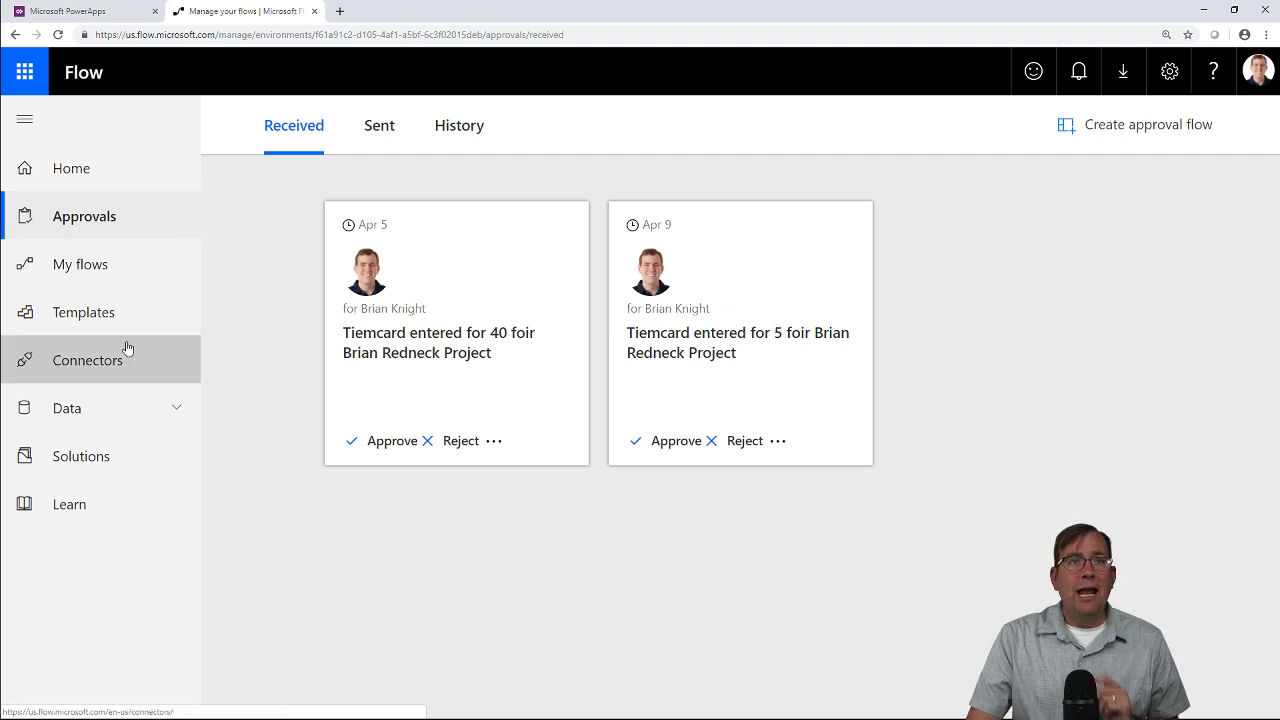
{"action": "left_click", "coordinate": [176, 260]}
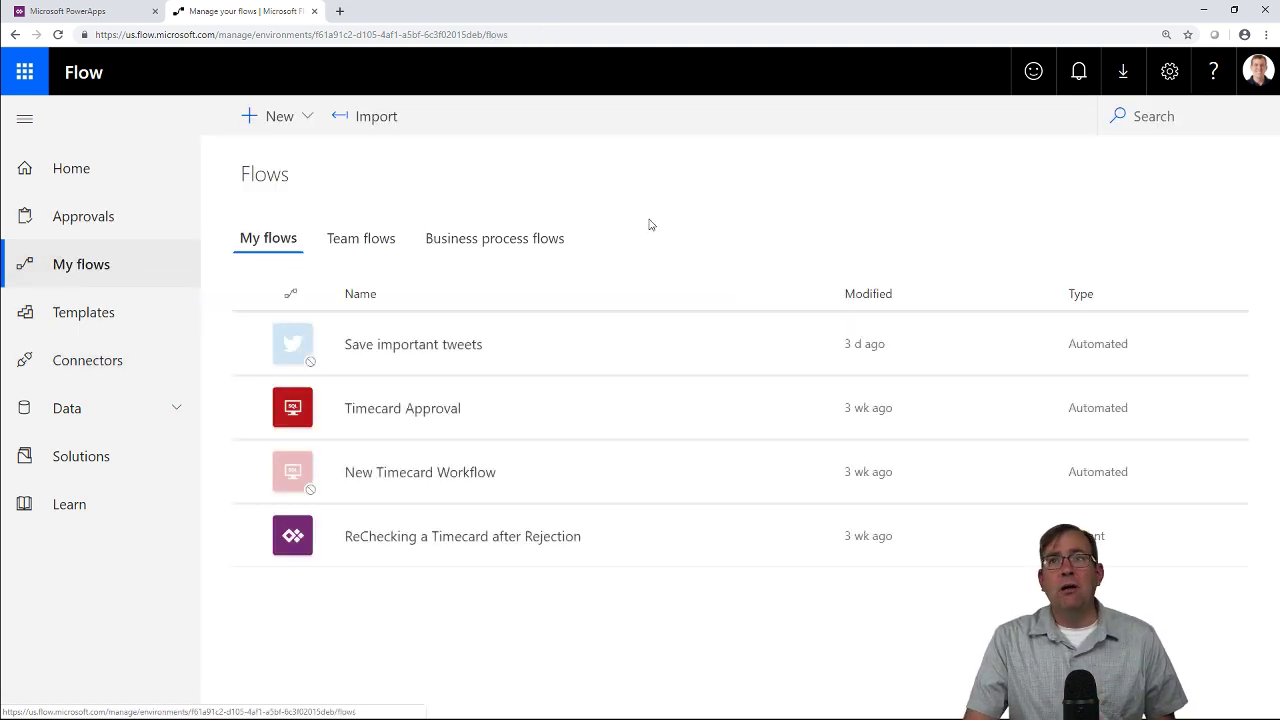
{"action": "left_click", "coordinate": [288, 128]}
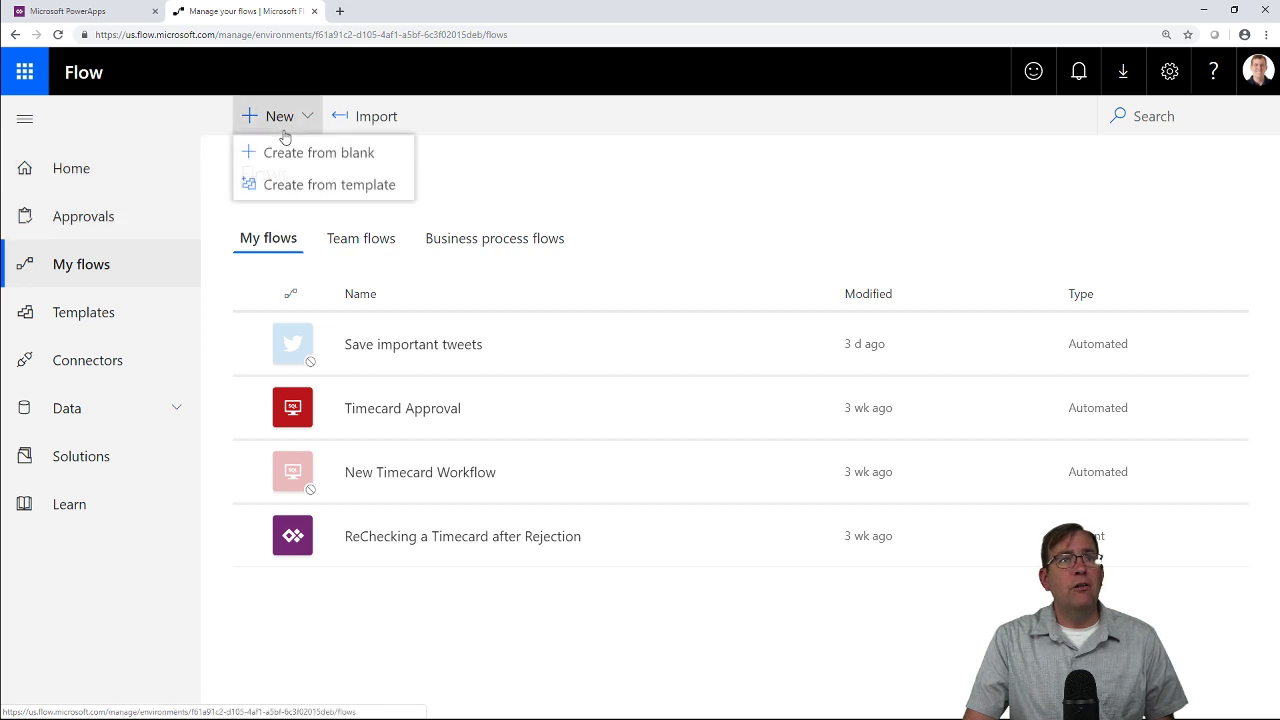
{"action": "left_click", "coordinate": [292, 154]}
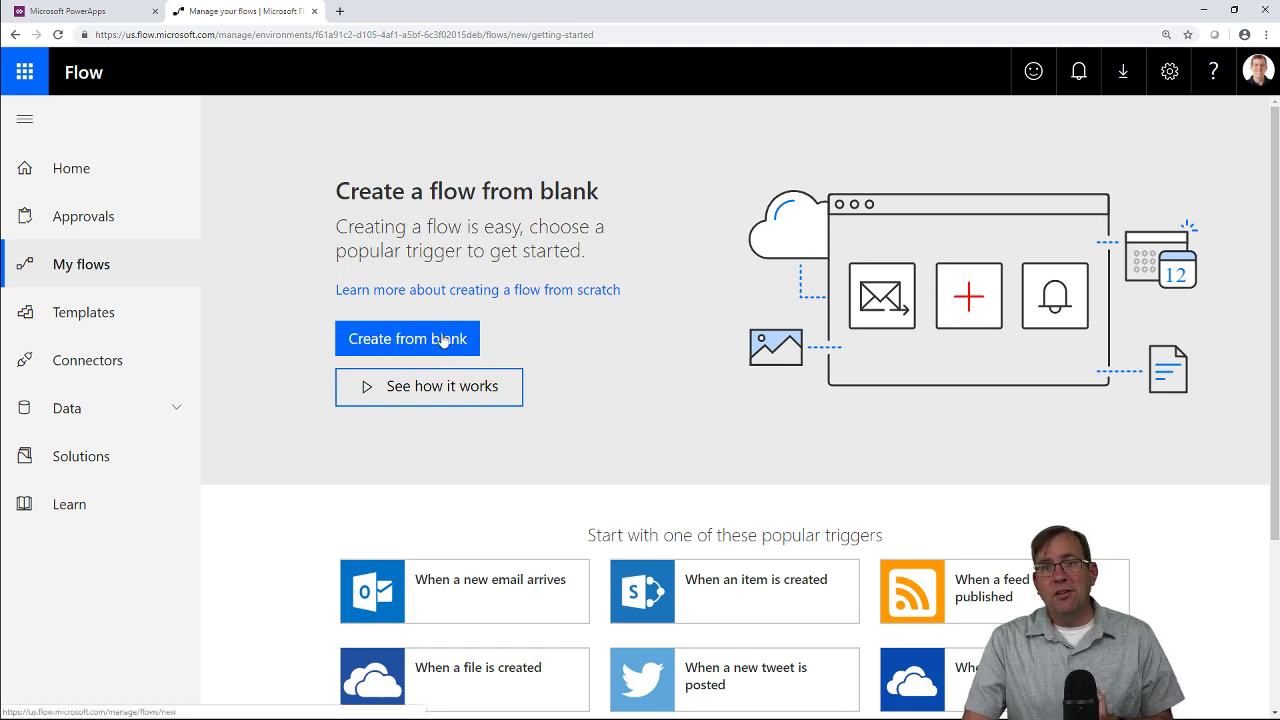
Start a blank flow with the SQL Server 'When an item is created' trigger on the TimeCard table.
{"action": "left_click", "coordinate": [443, 341]}
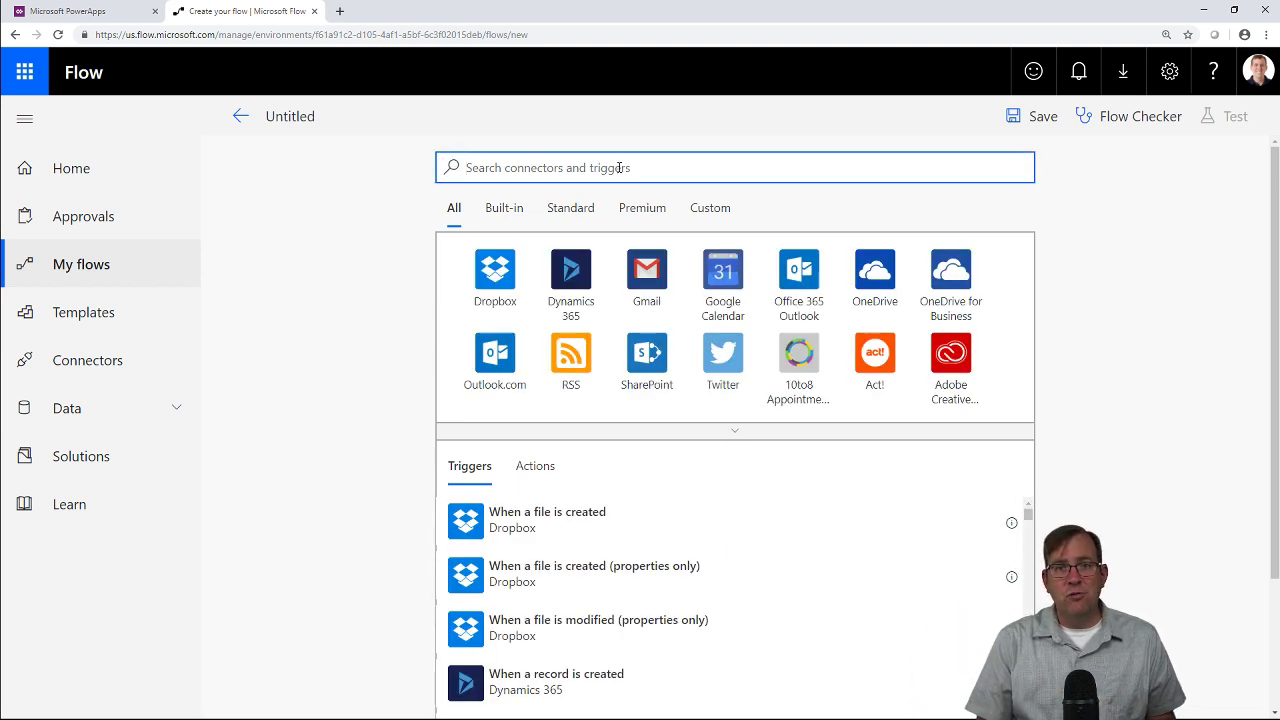
{"action": "type", "text": "sql server"}
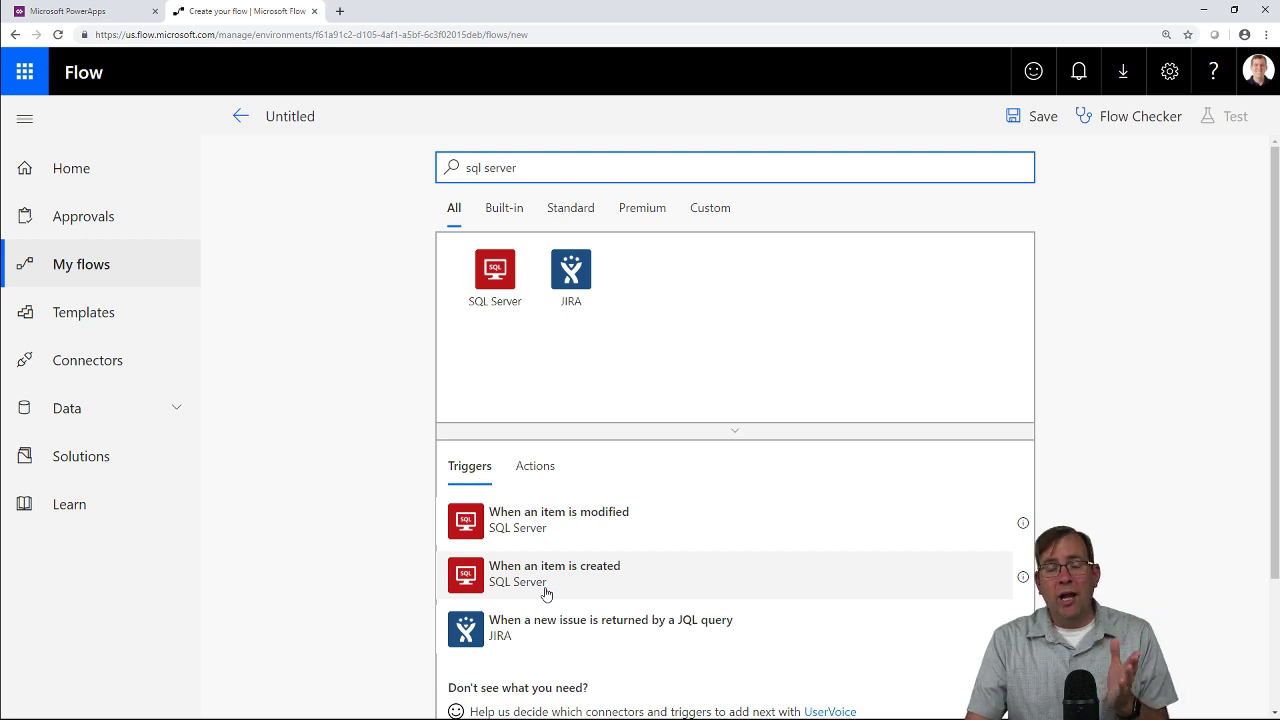
{"action": "left_click", "coordinate": [589, 586]}
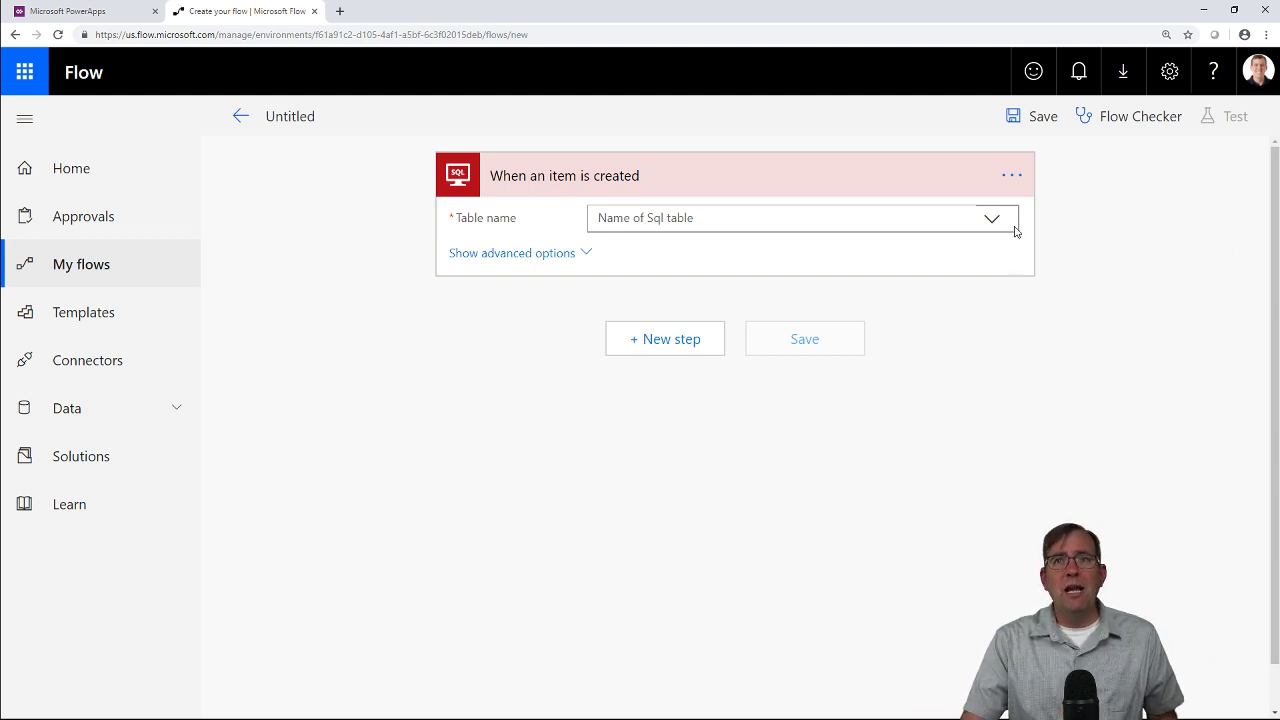
{"action": "left_click", "coordinate": [1012, 180]}
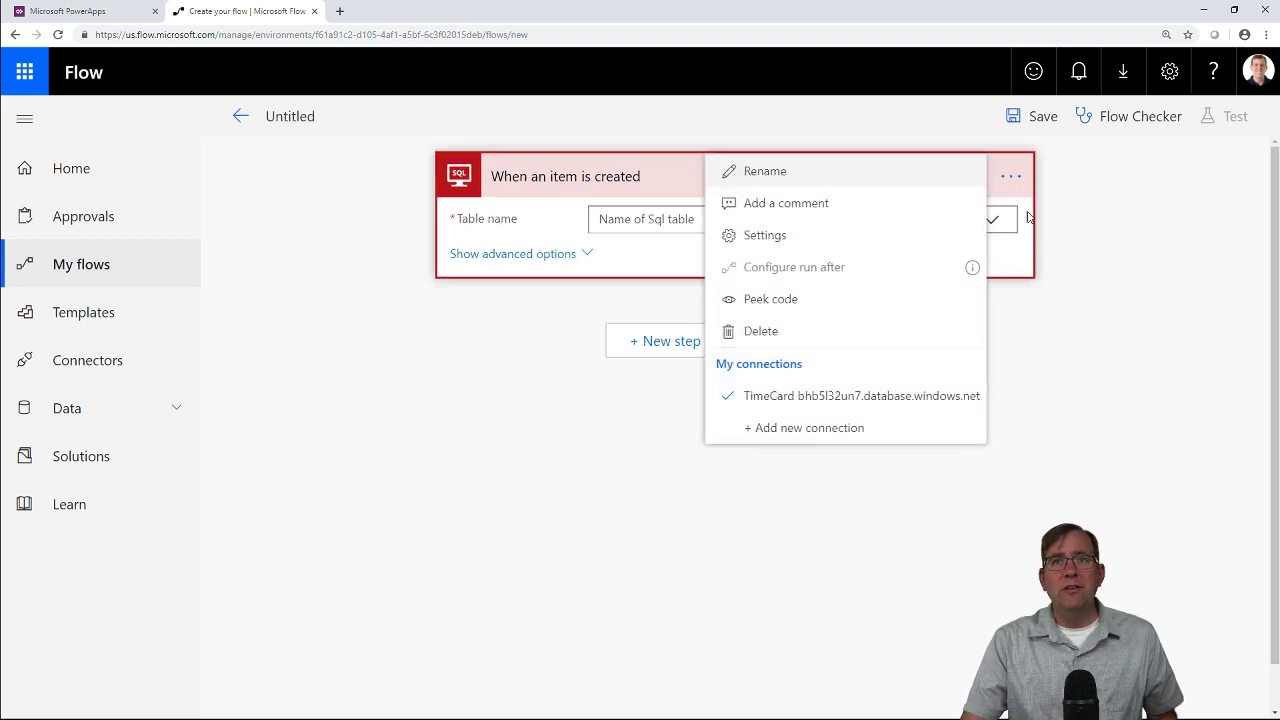
{"action": "left_click", "coordinate": [993, 397]}
{"action": "left_click", "coordinate": [991, 222]}
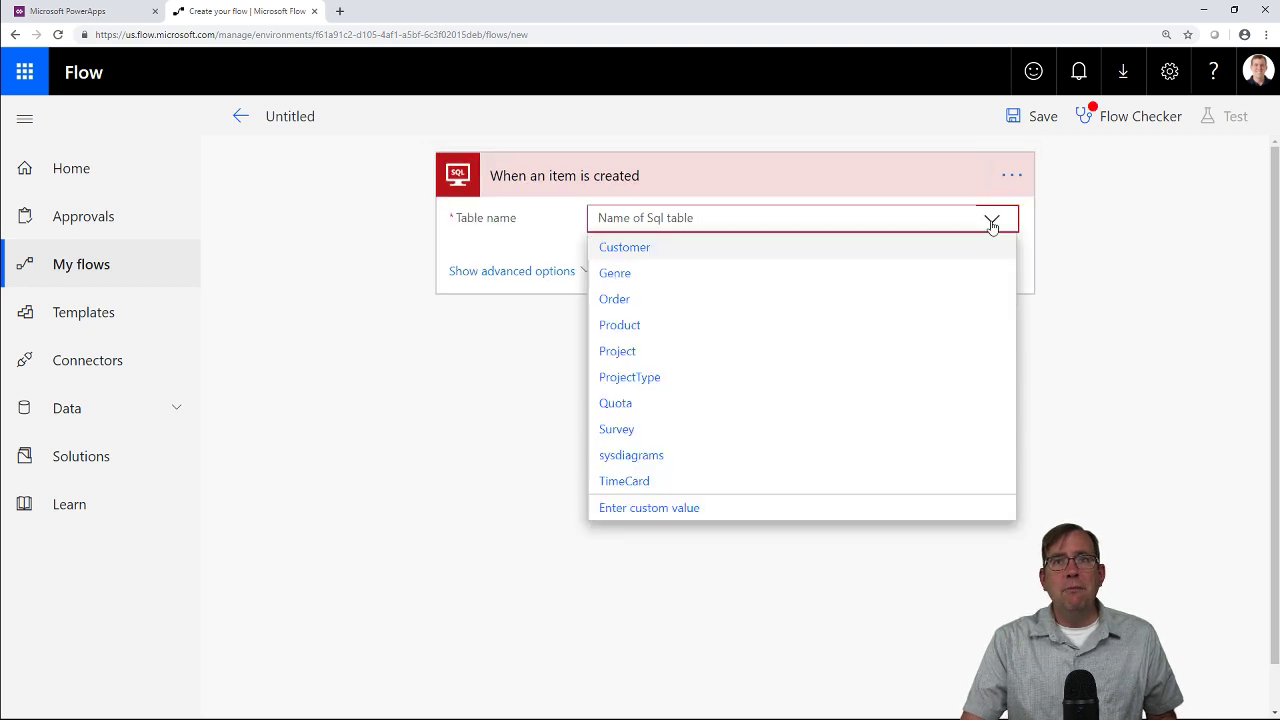
{"action": "left_click", "coordinate": [748, 484]}
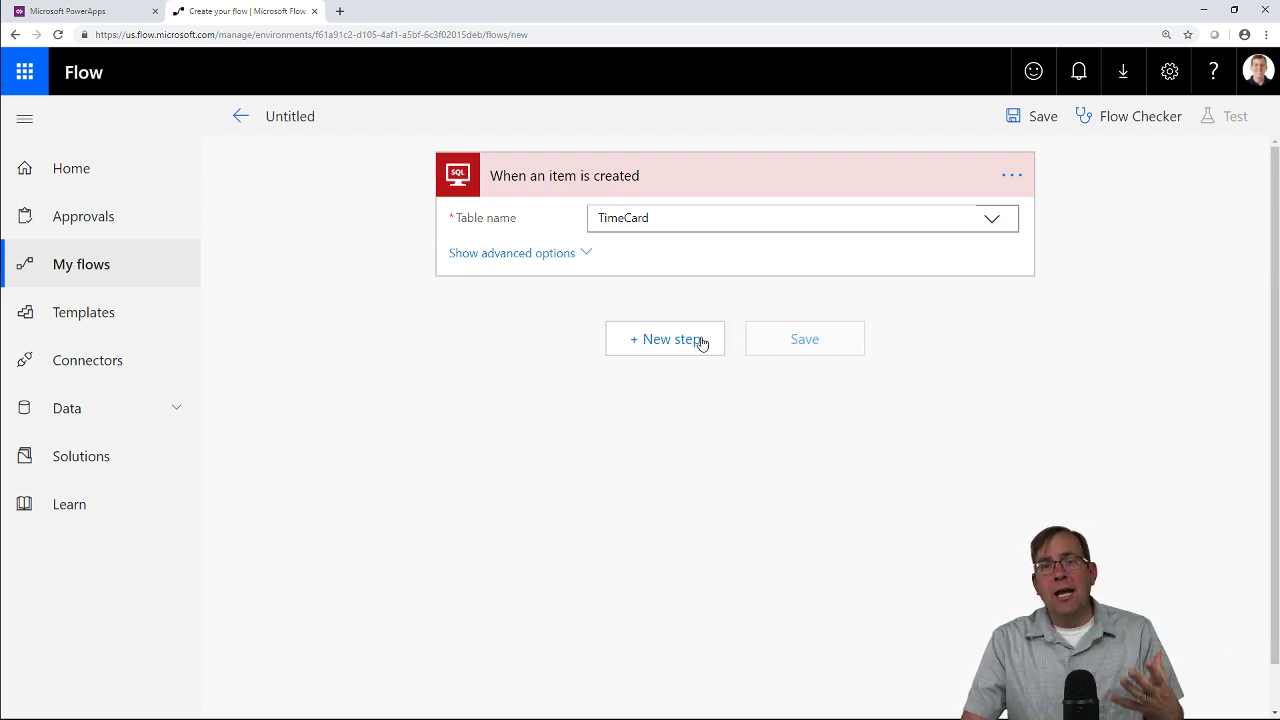
Add a Condition step testing whether Hours is greater than or equal to 8.
{"action": "left_click", "coordinate": [681, 348]}
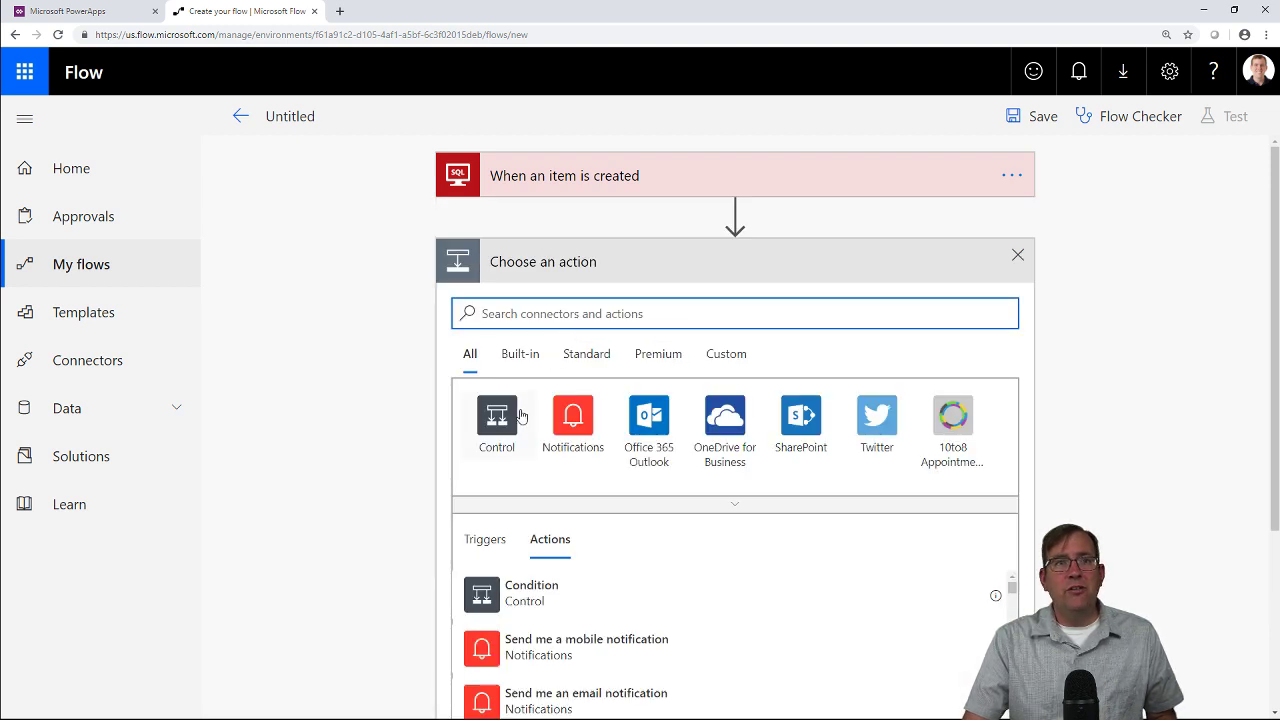
{"action": "left_click", "coordinate": [502, 415]}
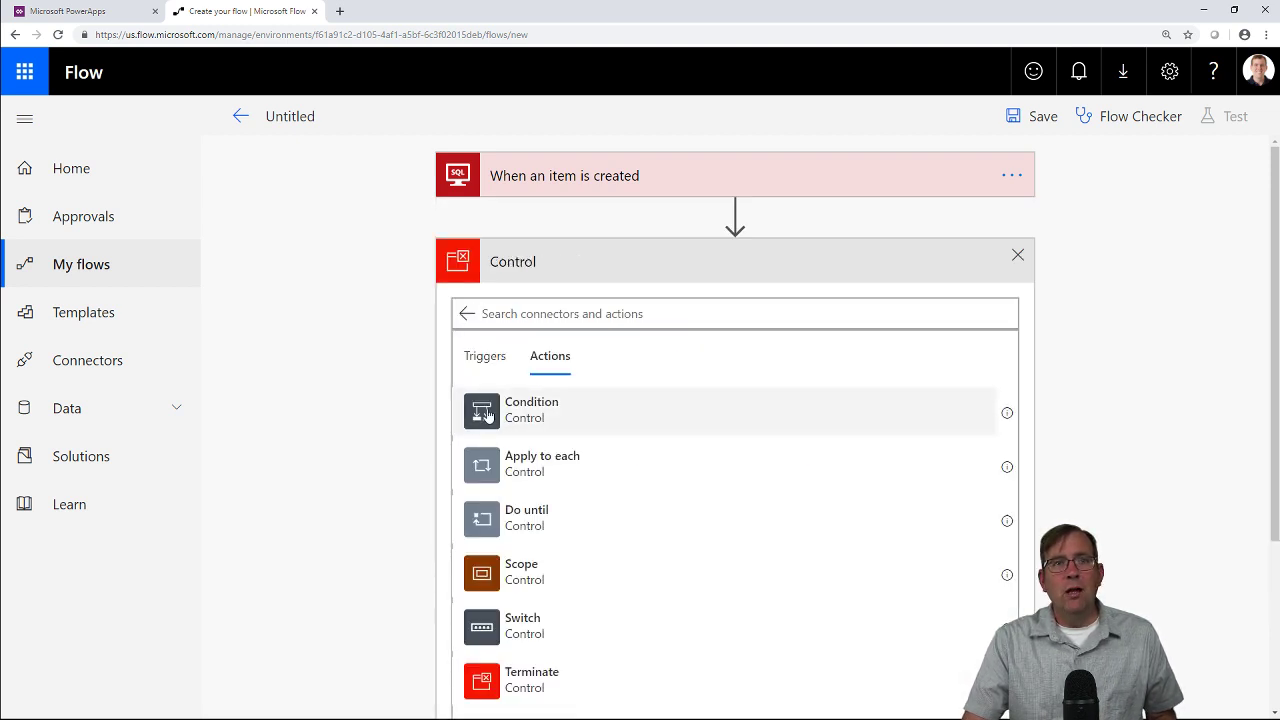
{"action": "left_click", "coordinate": [503, 413]}
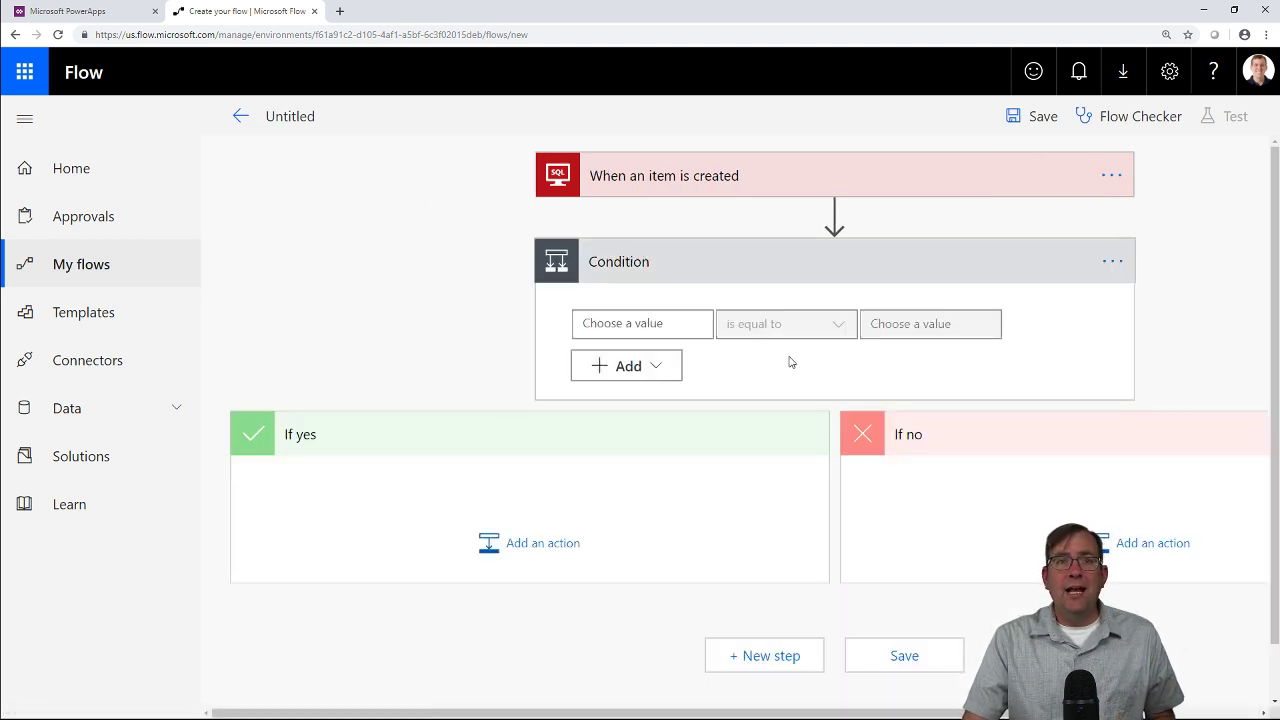
{"action": "left_click", "coordinate": [673, 328]}
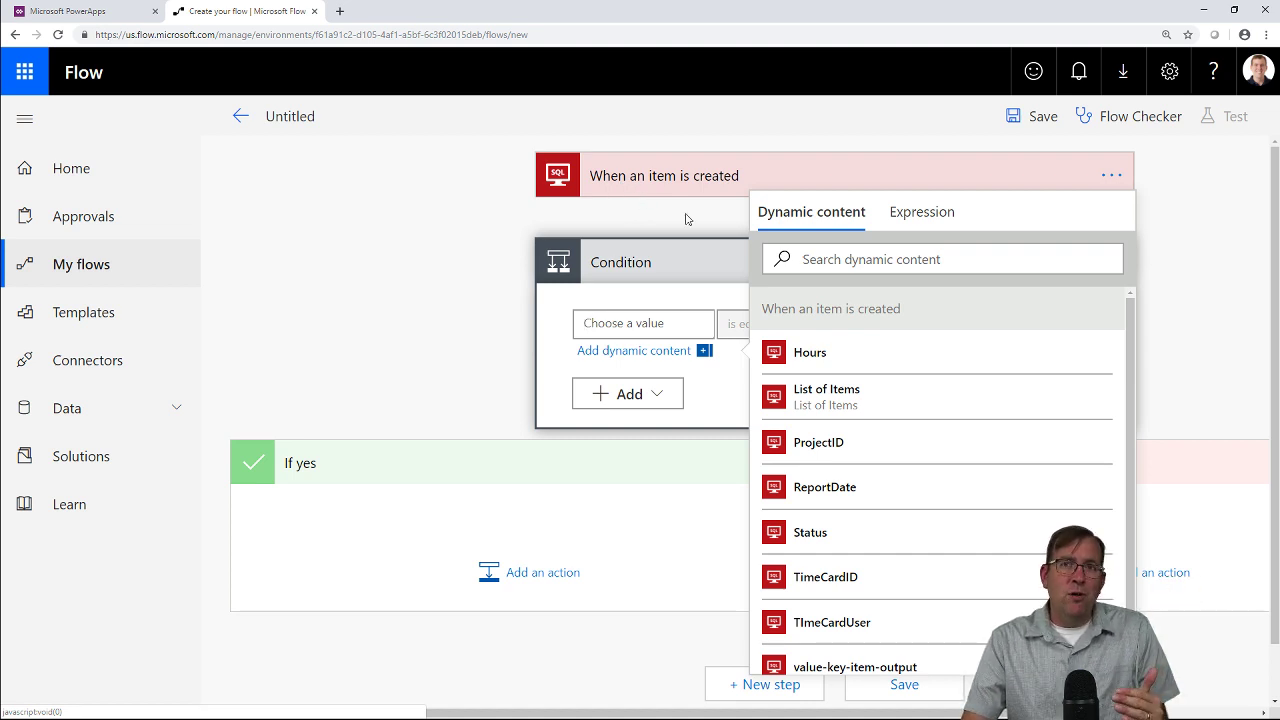
{"action": "left_click", "coordinate": [845, 355]}
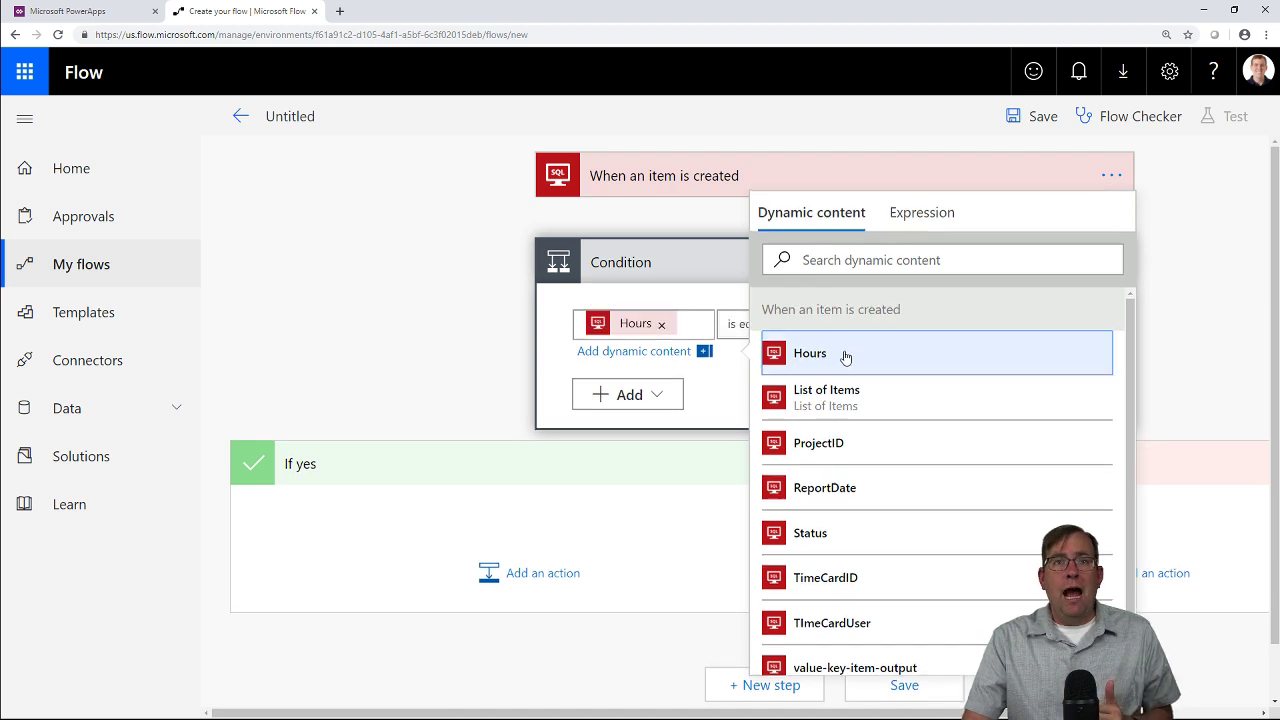
{"action": "left_click", "coordinate": [734, 325]}
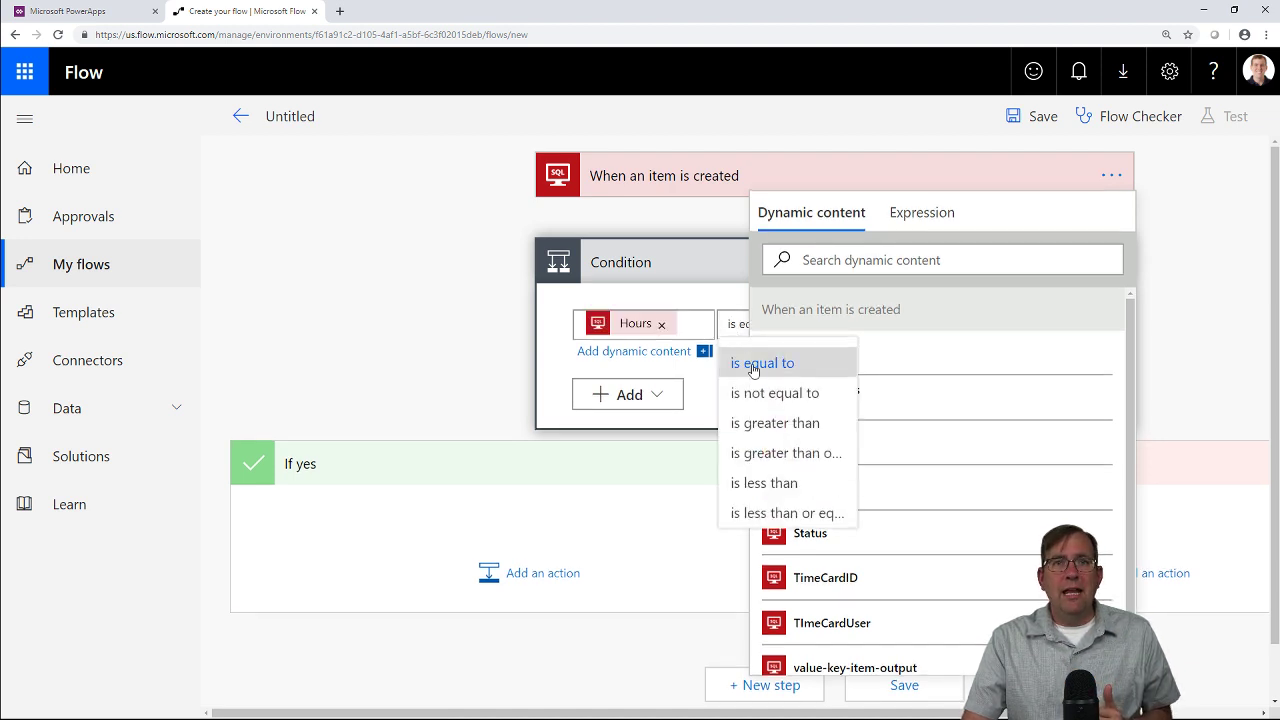
{"action": "left_click", "coordinate": [793, 452]}
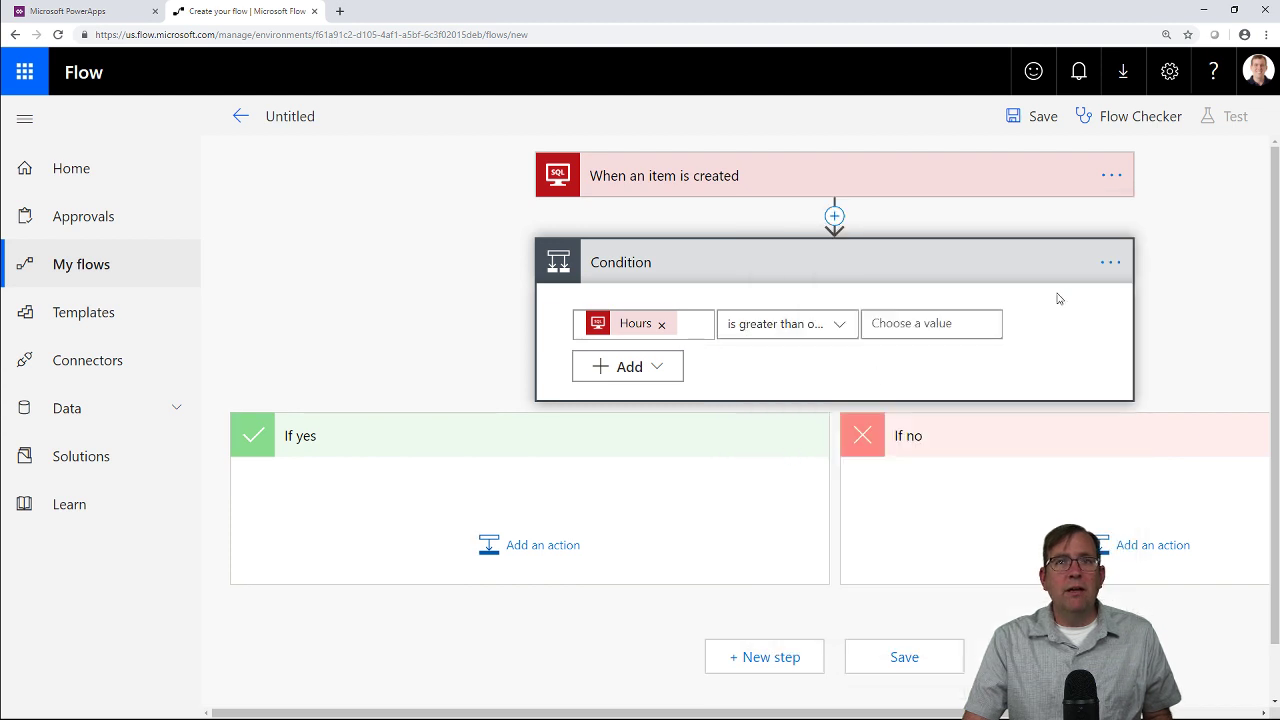
{"action": "left_click", "coordinate": [945, 324]}
{"action": "type", "text": "8"}
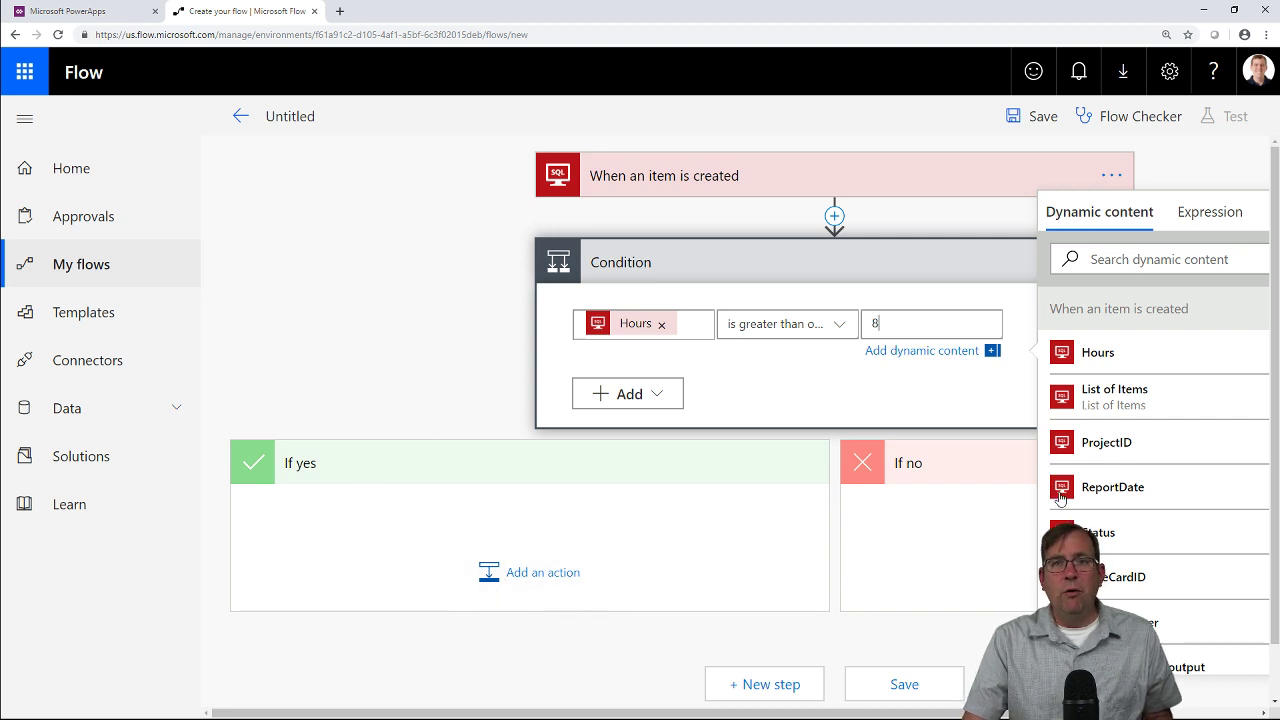
{"action": "left_click", "coordinate": [985, 634]}
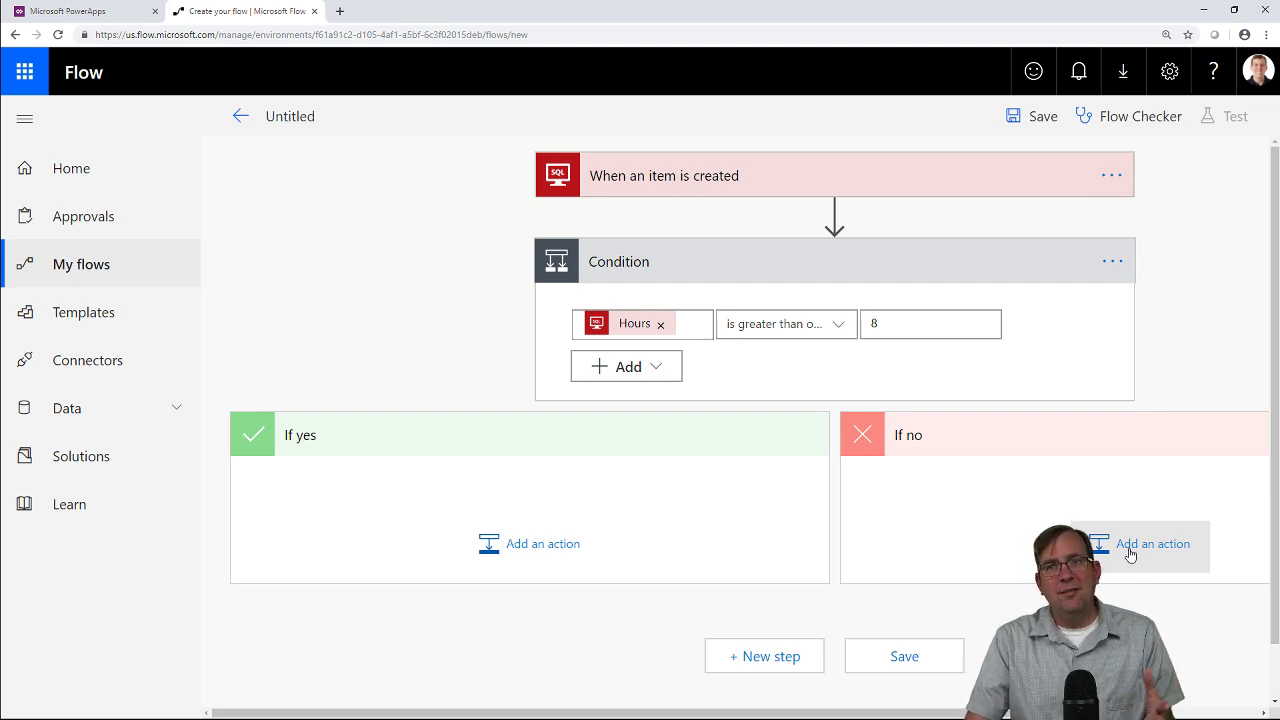
Add a SQL Server Execute stored procedure action running uspTimeCardStatusChange to the If no branch.
{"action": "left_click", "coordinate": [1129, 552]}
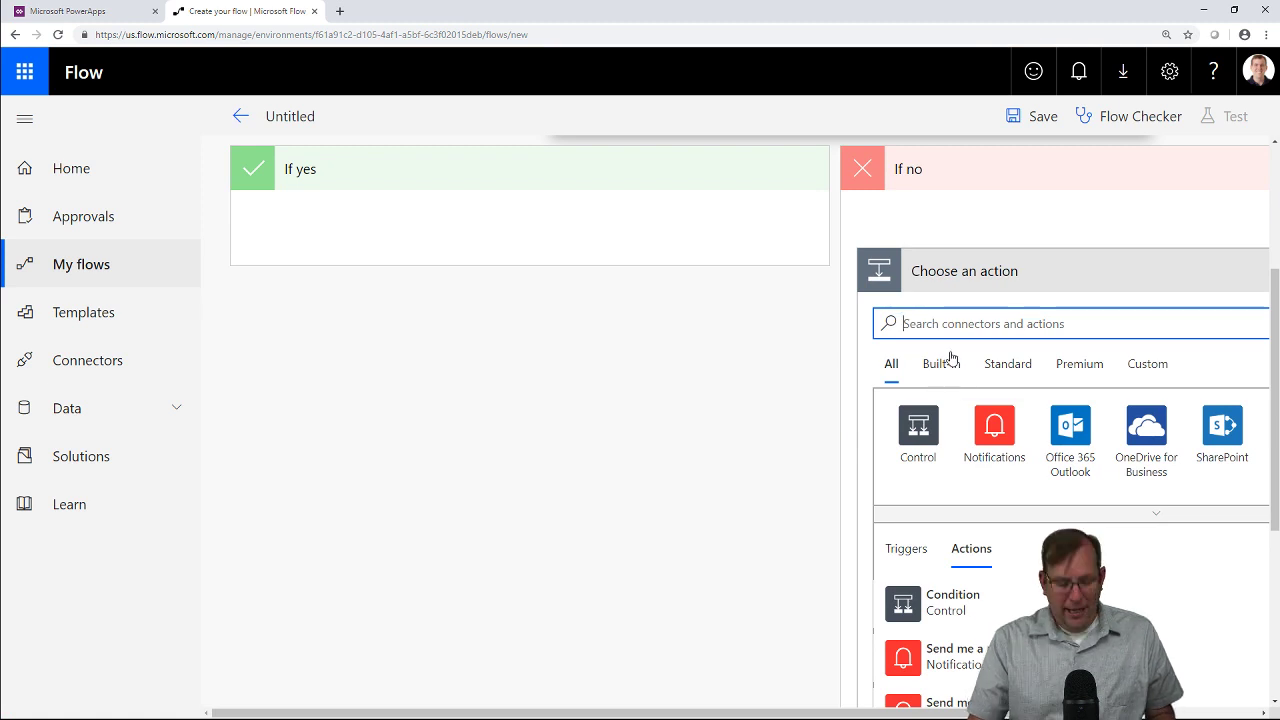
{"action": "type", "text": "sql server"}
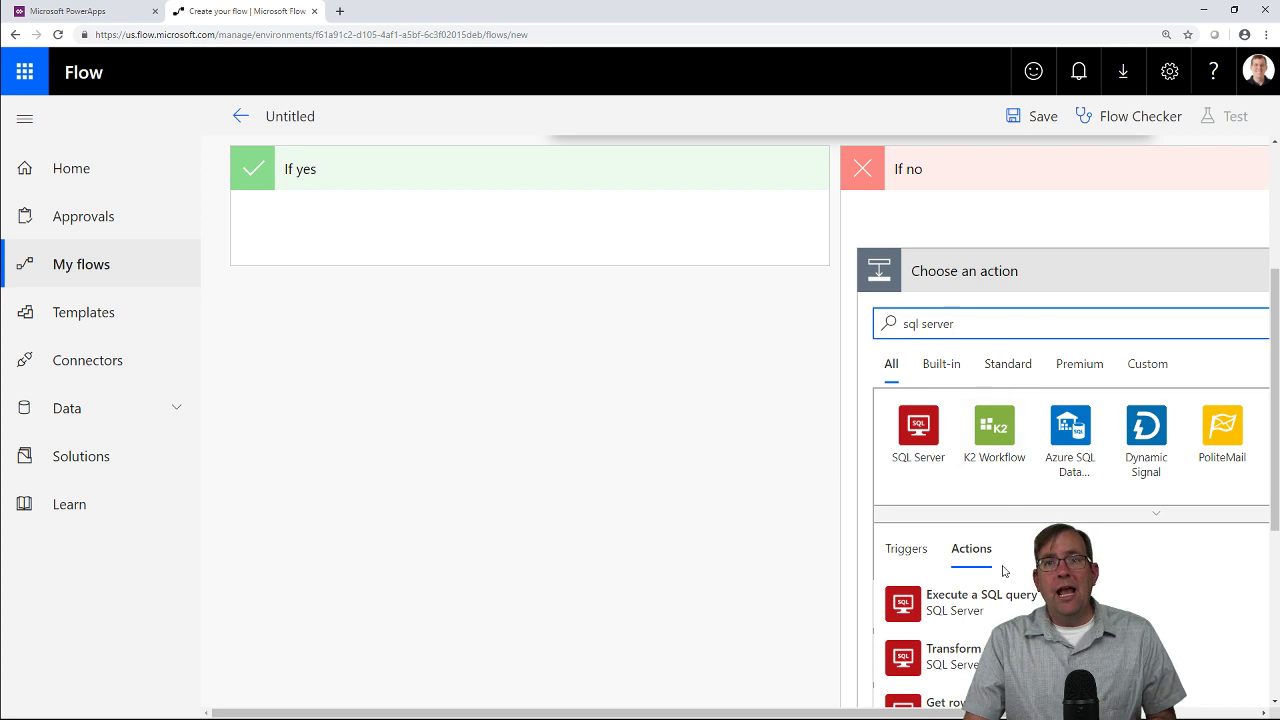
{"action": "scroll", "coordinate": [1013, 595], "scroll_direction": "down", "scroll_amount": 1}
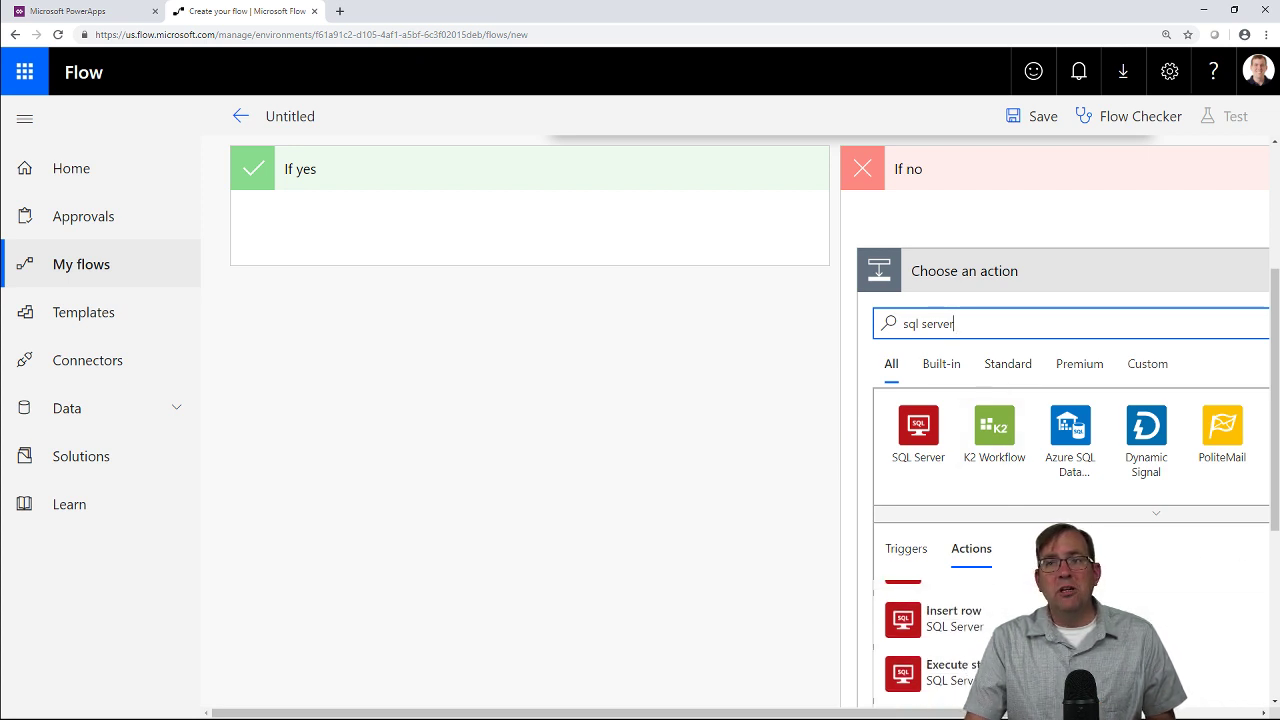
{"action": "scroll", "coordinate": [1274, 515], "scroll_direction": "down", "scroll_amount": 2}
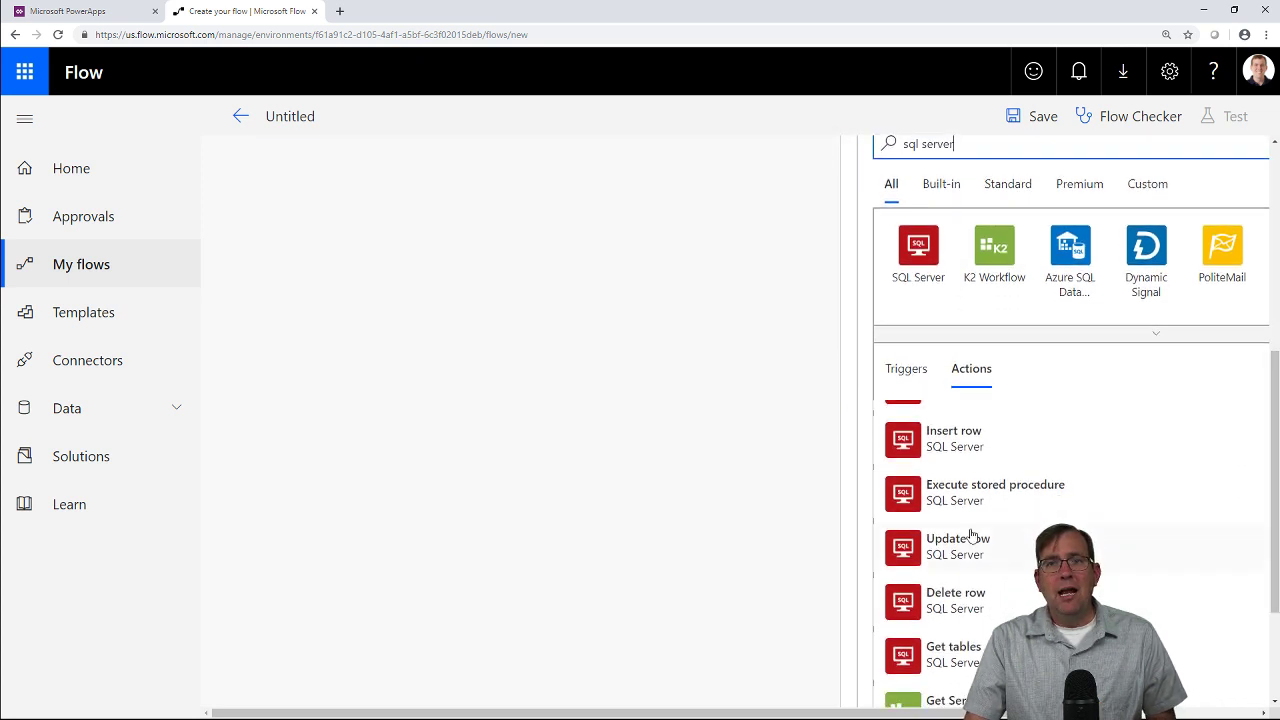
{"action": "left_click", "coordinate": [986, 500]}
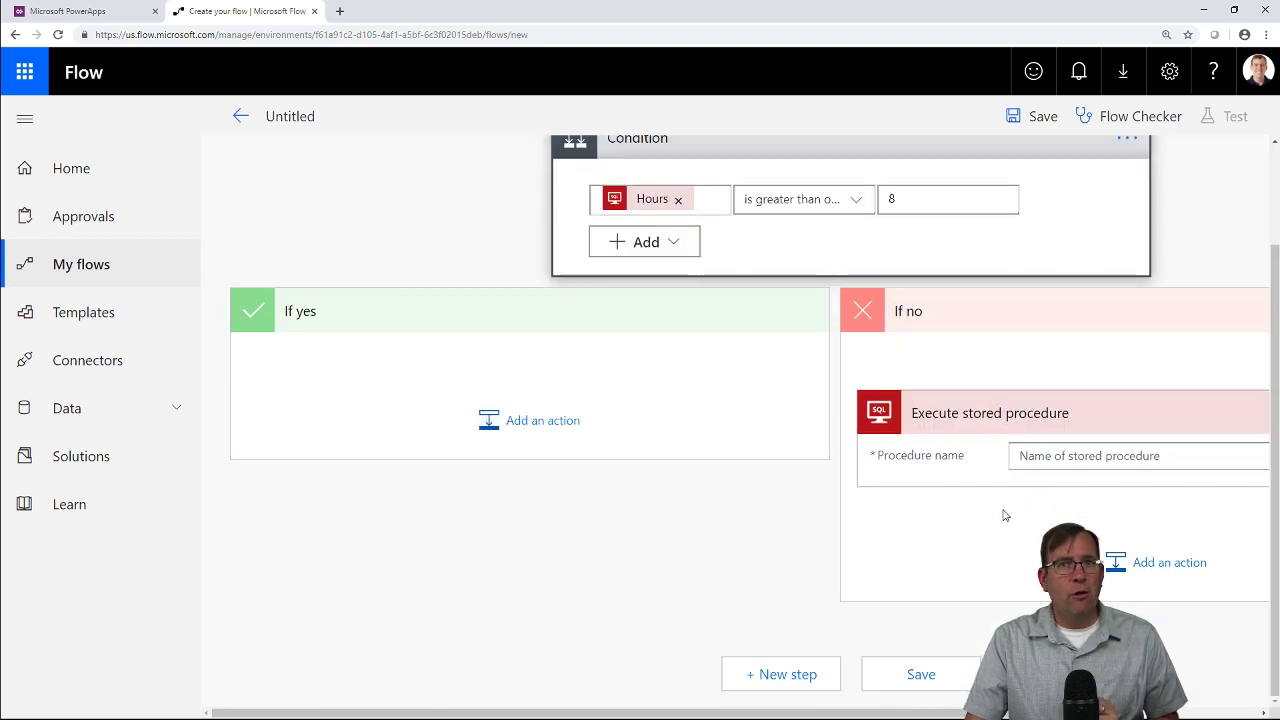
{"action": "left_click", "coordinate": [1080, 464]}
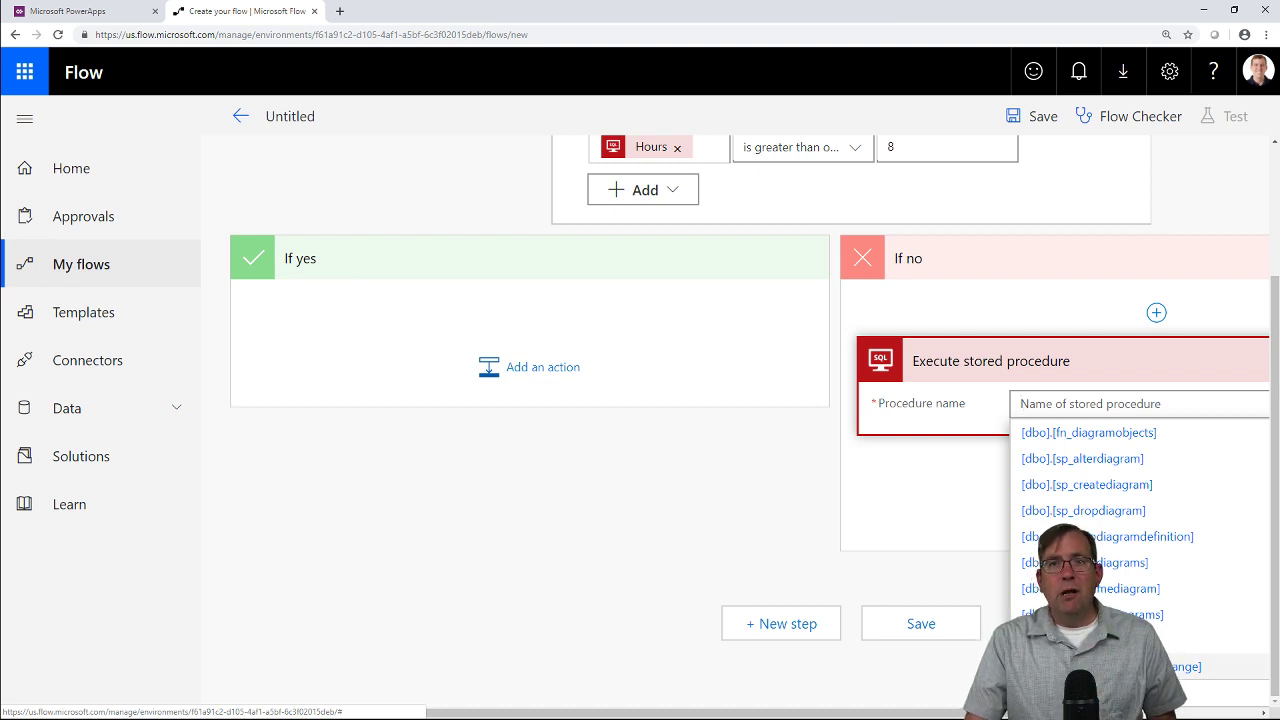
{"action": "left_click", "coordinate": [1095, 666]}
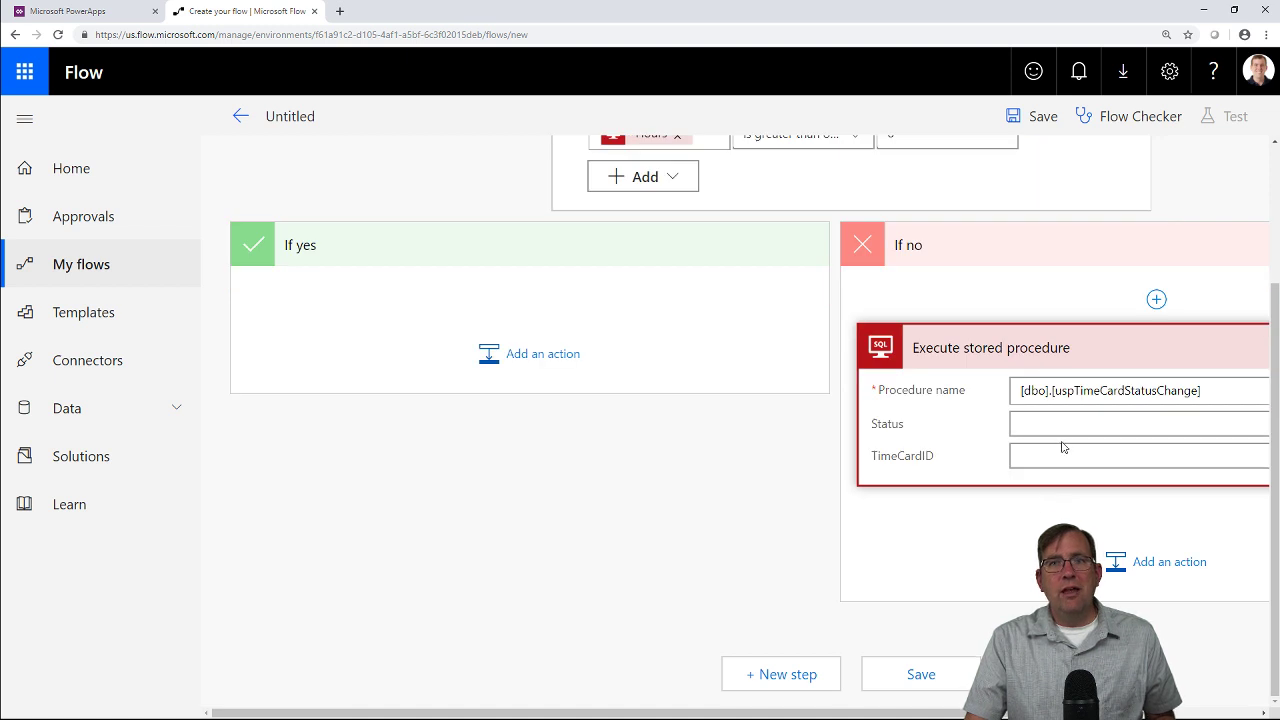
Set the procedure's Status to 'Auto Approve' and TimeCardID to the trigger's TimeCardID.
{"action": "scroll", "coordinate": [1064, 423], "scroll_direction": "down", "scroll_amount": 1}
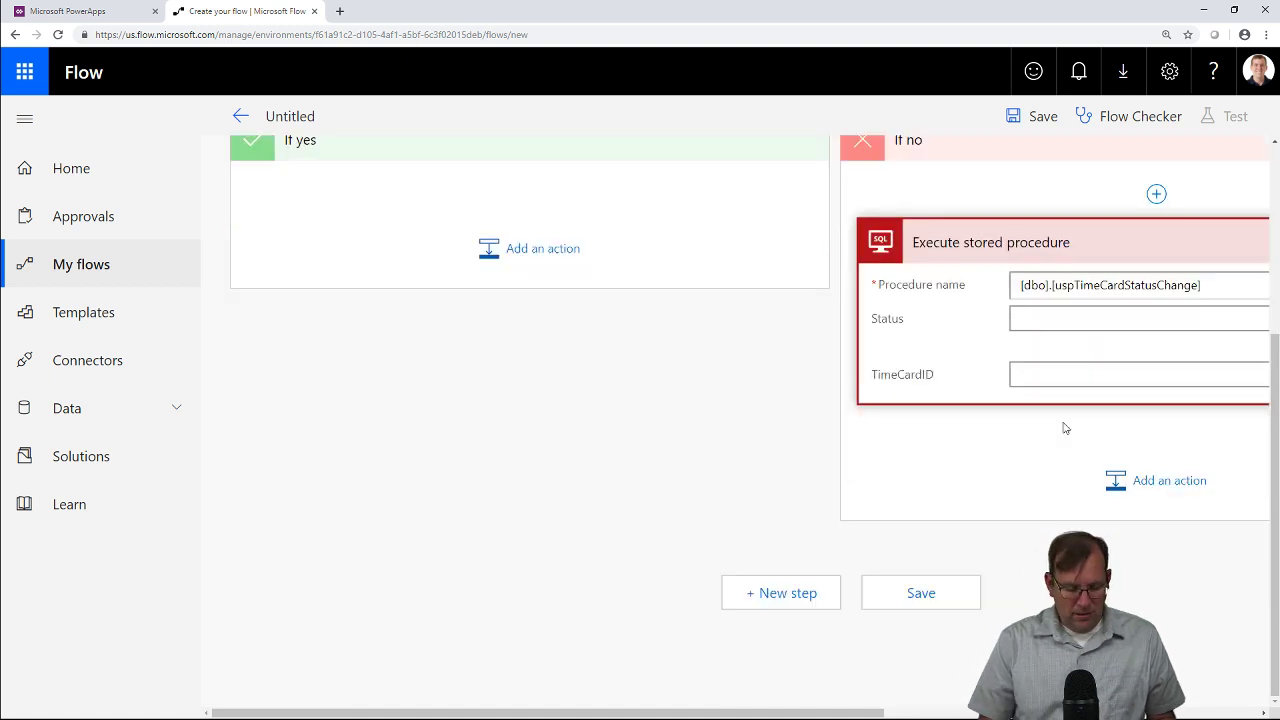
{"action": "type", "text": "Auto "}
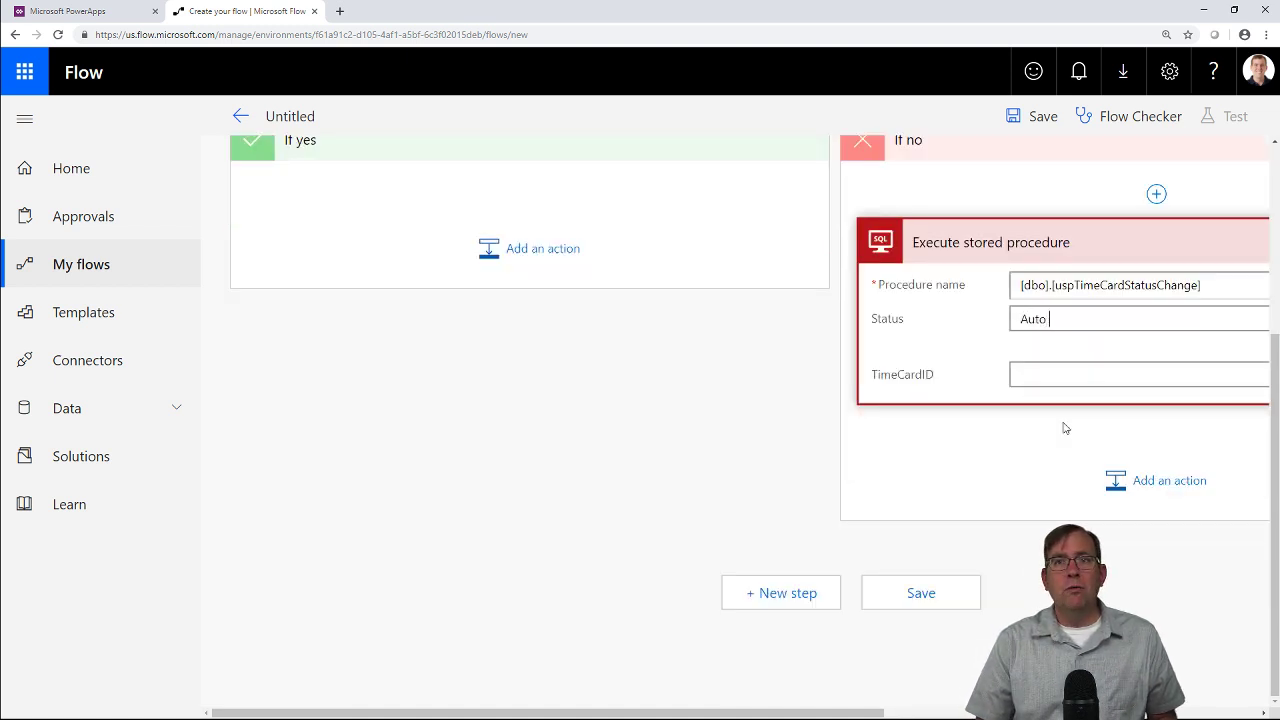
{"action": "type", "text": "Approv"}
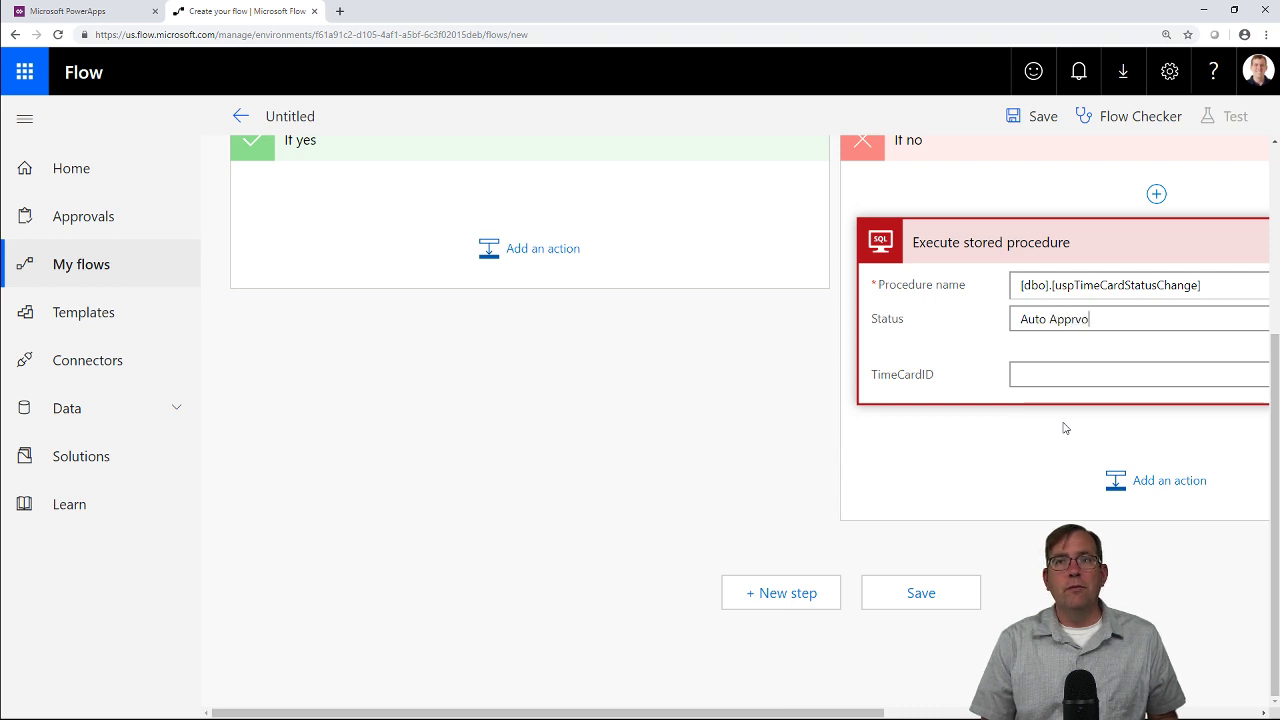
{"action": "key", "text": "BackSpace"}
{"action": "key", "text": "BackSpace"}
{"action": "type", "text": "ove"}
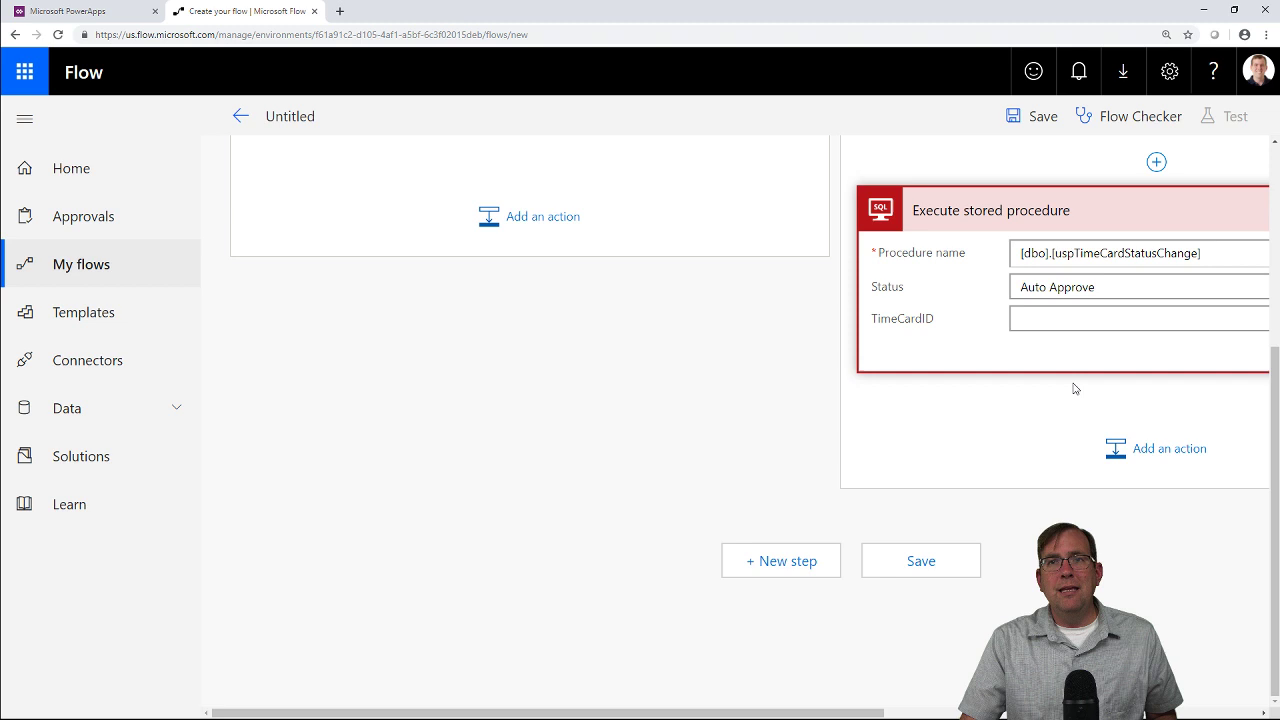
{"action": "key", "text": "ctrl+0"}
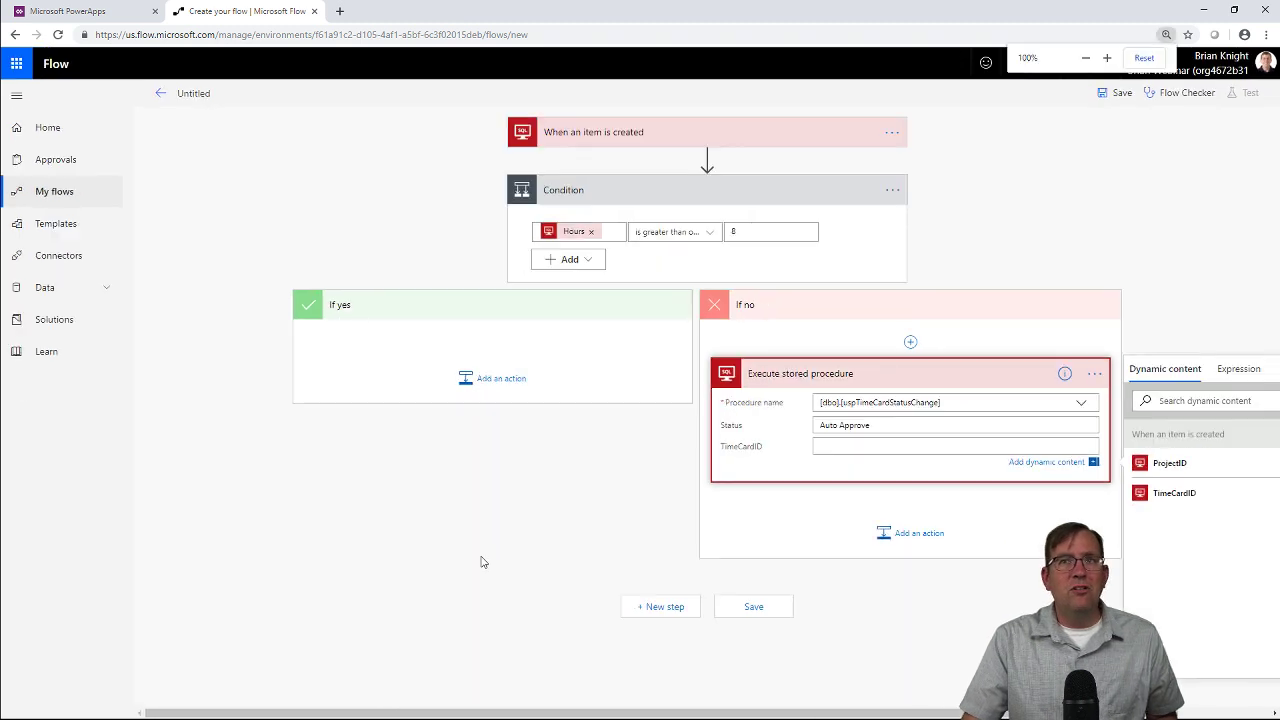
{"action": "left_click", "coordinate": [1160, 494]}
{"action": "key", "text": "ctrl+plus"}
{"action": "key", "text": "ctrl+plus"}
{"action": "key", "text": "ctrl+plus"}
{"action": "key", "text": "ctrl+minus"}
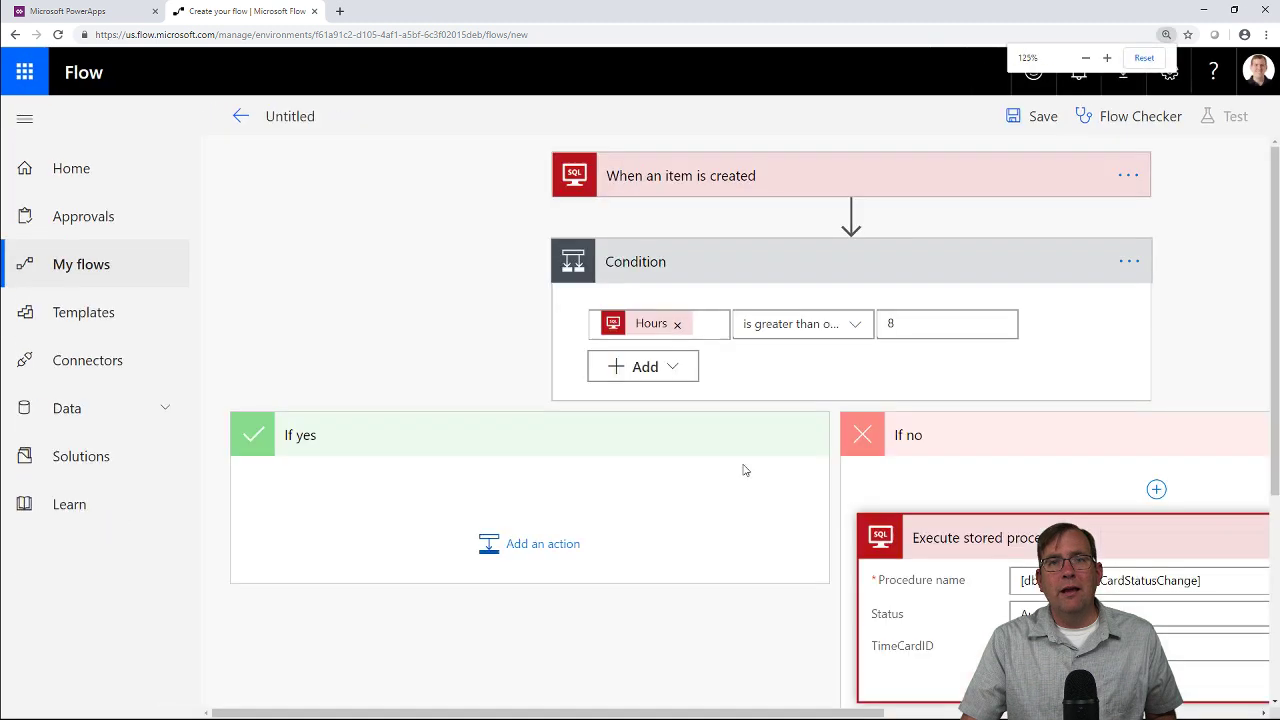
{"action": "key", "text": "ctrl+0"}
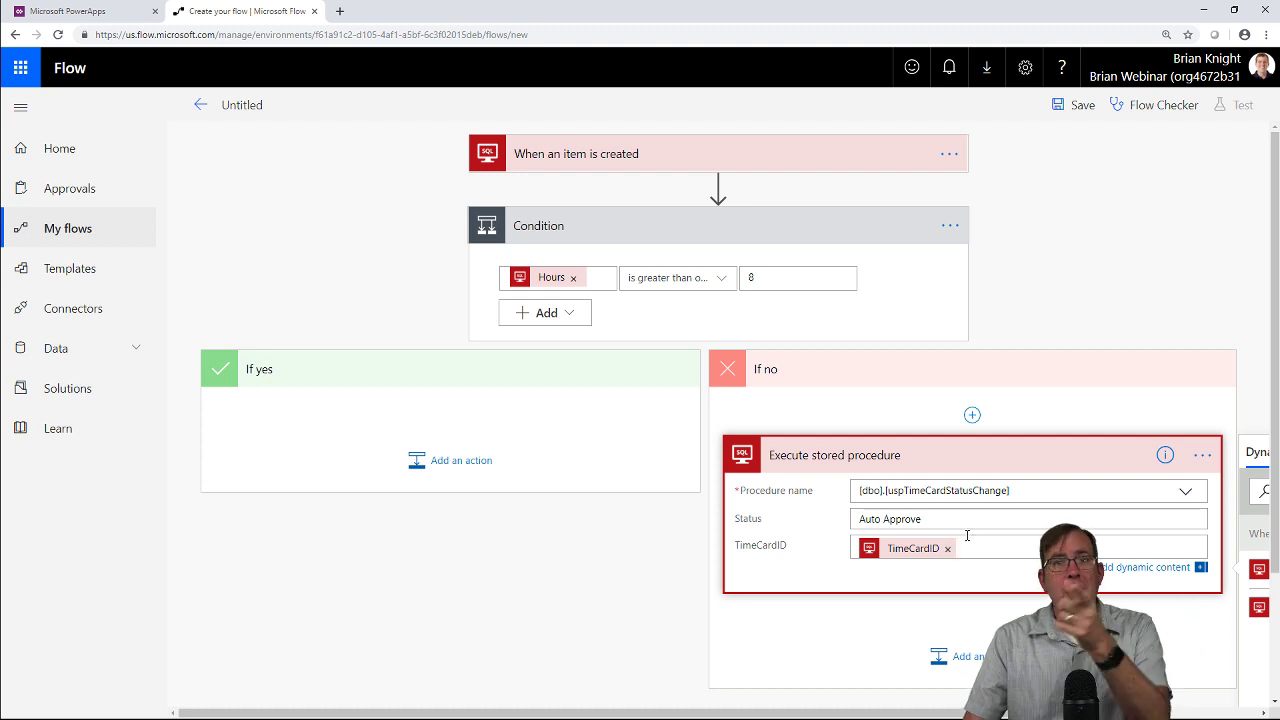
Change the condition's Hours threshold from 8 to 9.
{"action": "left_click", "coordinate": [655, 580]}
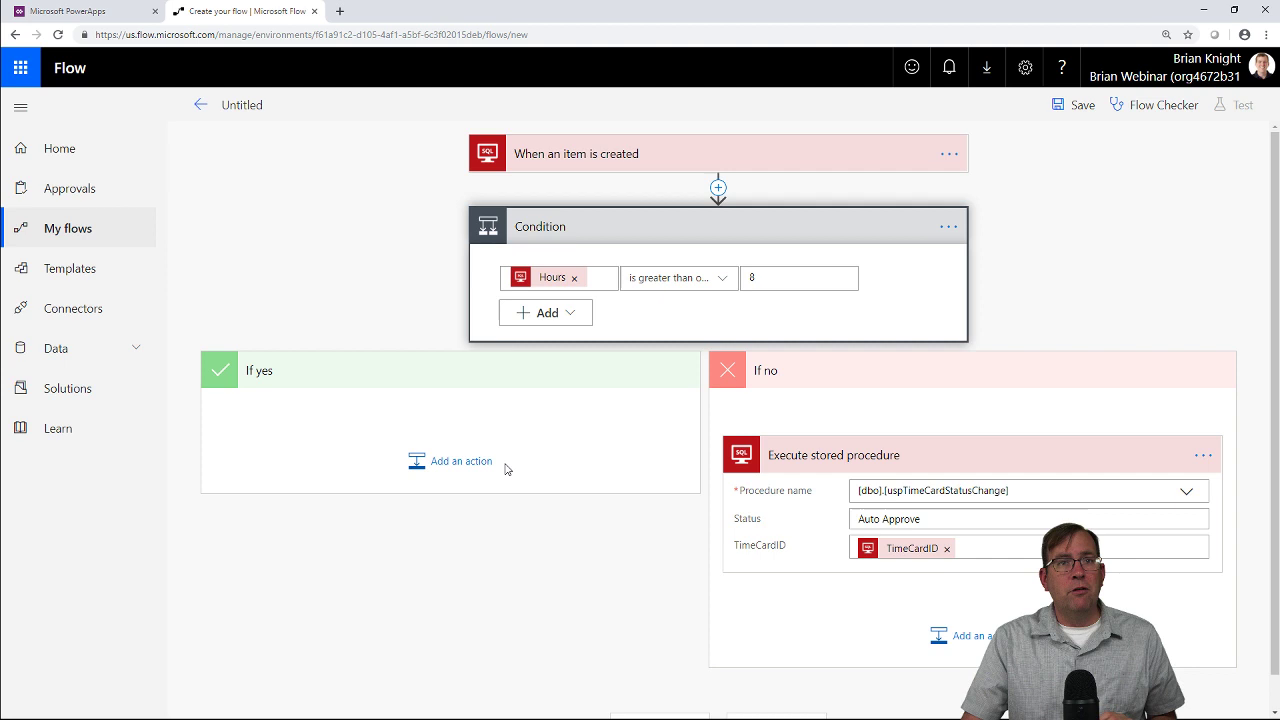
{"action": "left_click", "coordinate": [468, 468]}
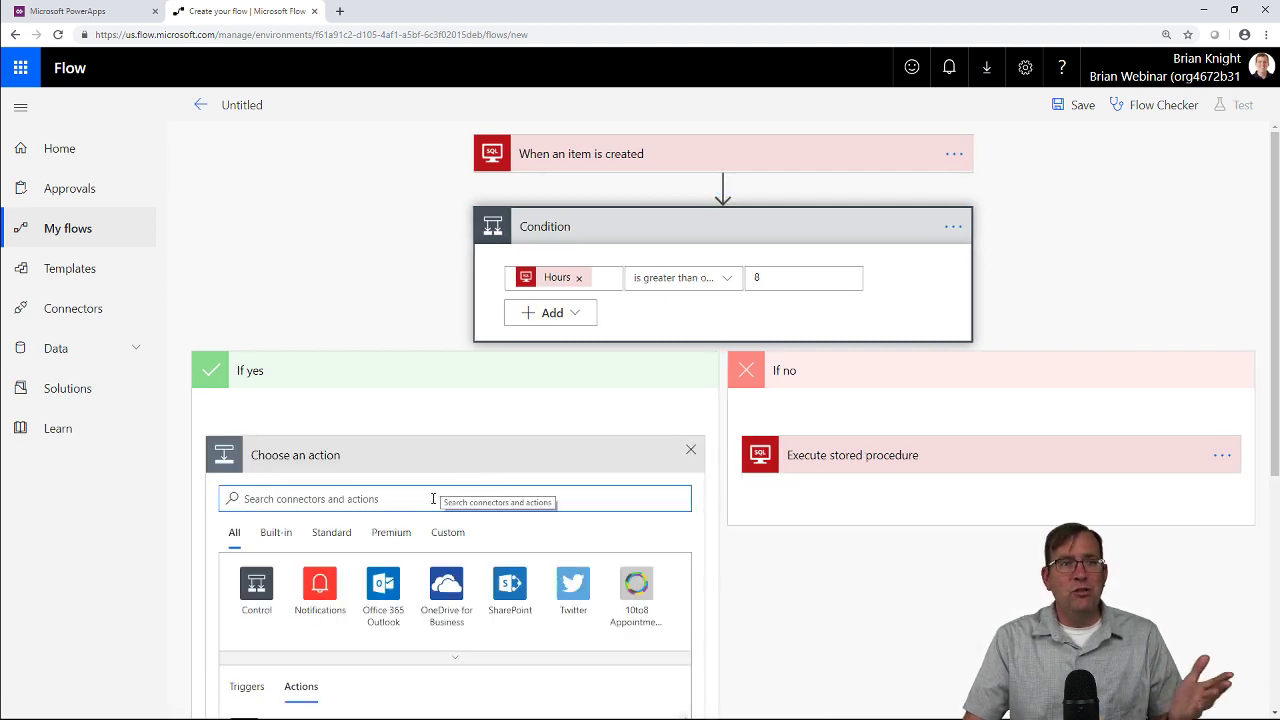
{"action": "left_click", "coordinate": [770, 280]}
{"action": "key", "text": "BackSpace"}
{"action": "type", "text": "9"}
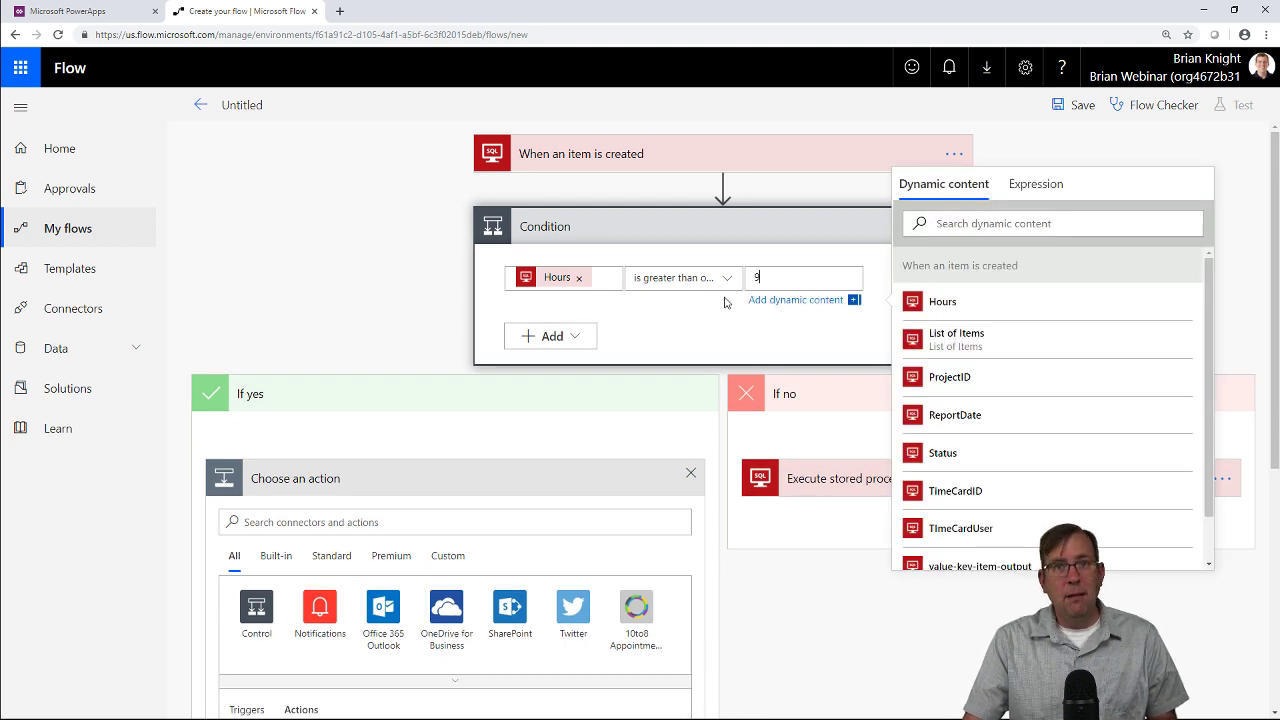
{"action": "left_click", "coordinate": [369, 334]}
Add a 'Start and wait for an approval (V2)' action to the If yes branch.
{"action": "scroll", "coordinate": [506, 435], "scroll_direction": "down", "scroll_amount": 2}
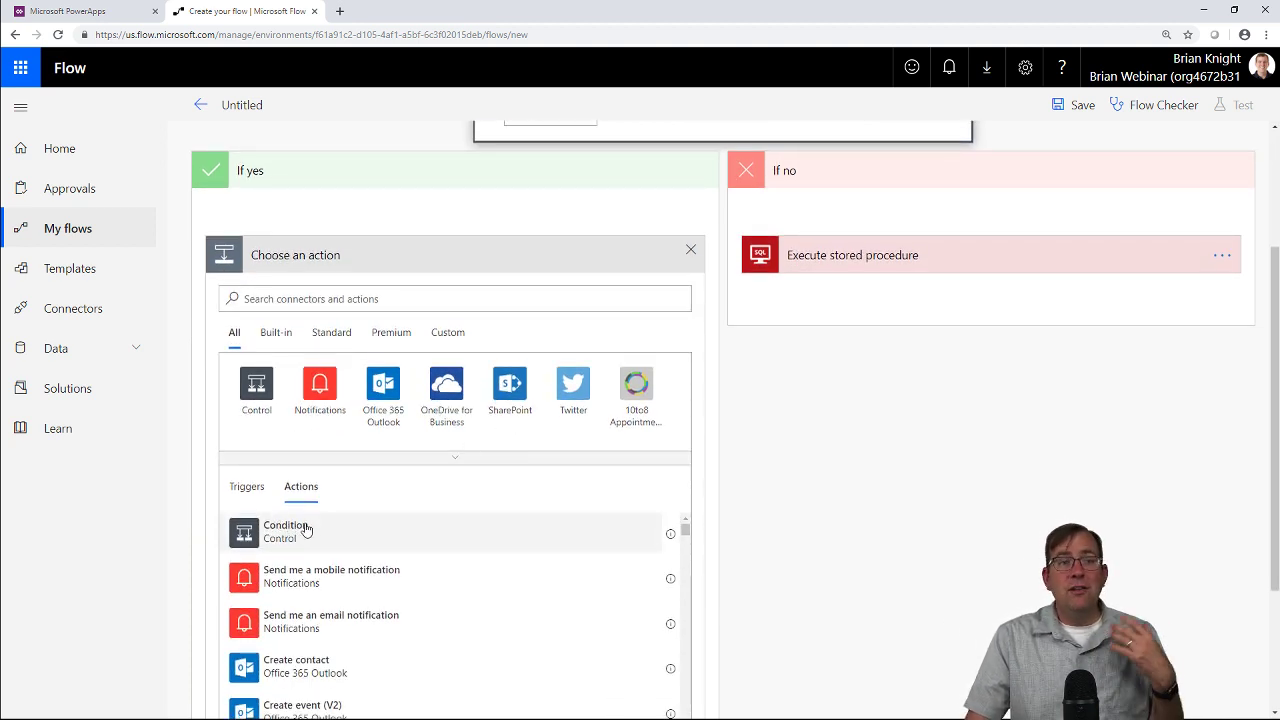
{"action": "scroll", "coordinate": [320, 515], "scroll_direction": "down", "scroll_amount": 1}
{"action": "left_click", "coordinate": [381, 303]}
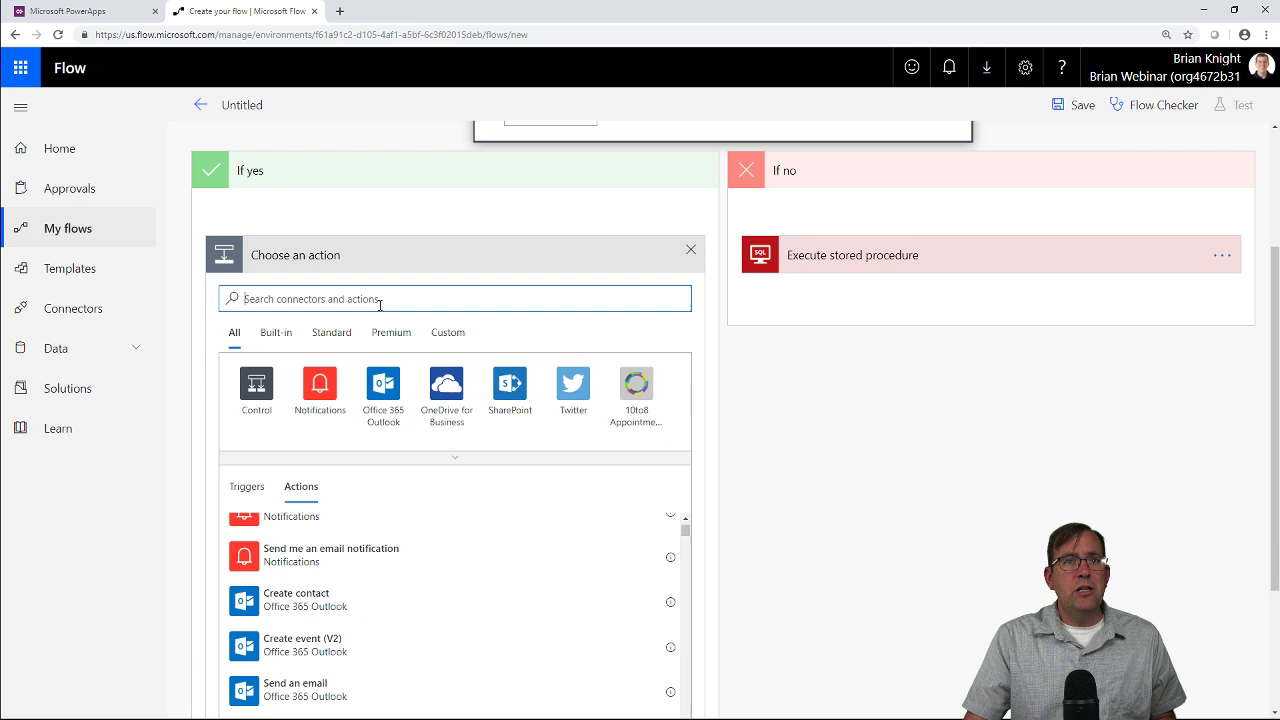
{"action": "type", "text": "approval"}
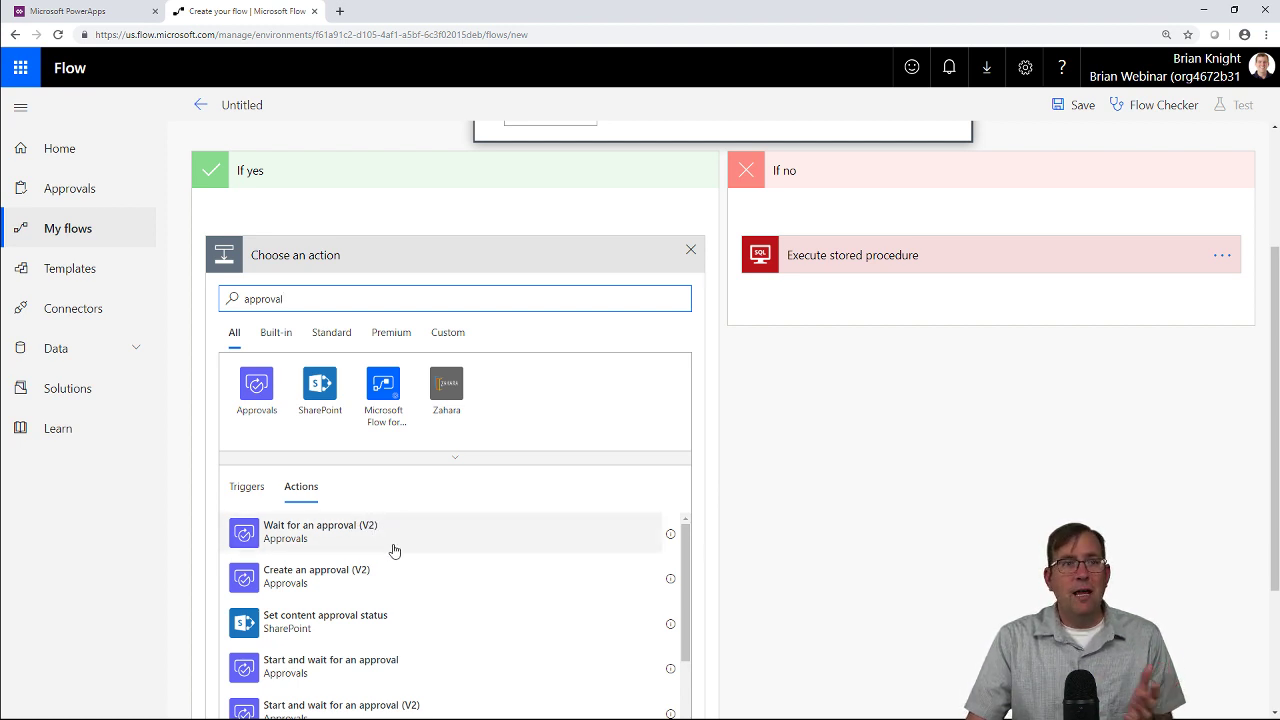
{"action": "scroll", "coordinate": [425, 580], "scroll_direction": "down", "scroll_amount": 1}
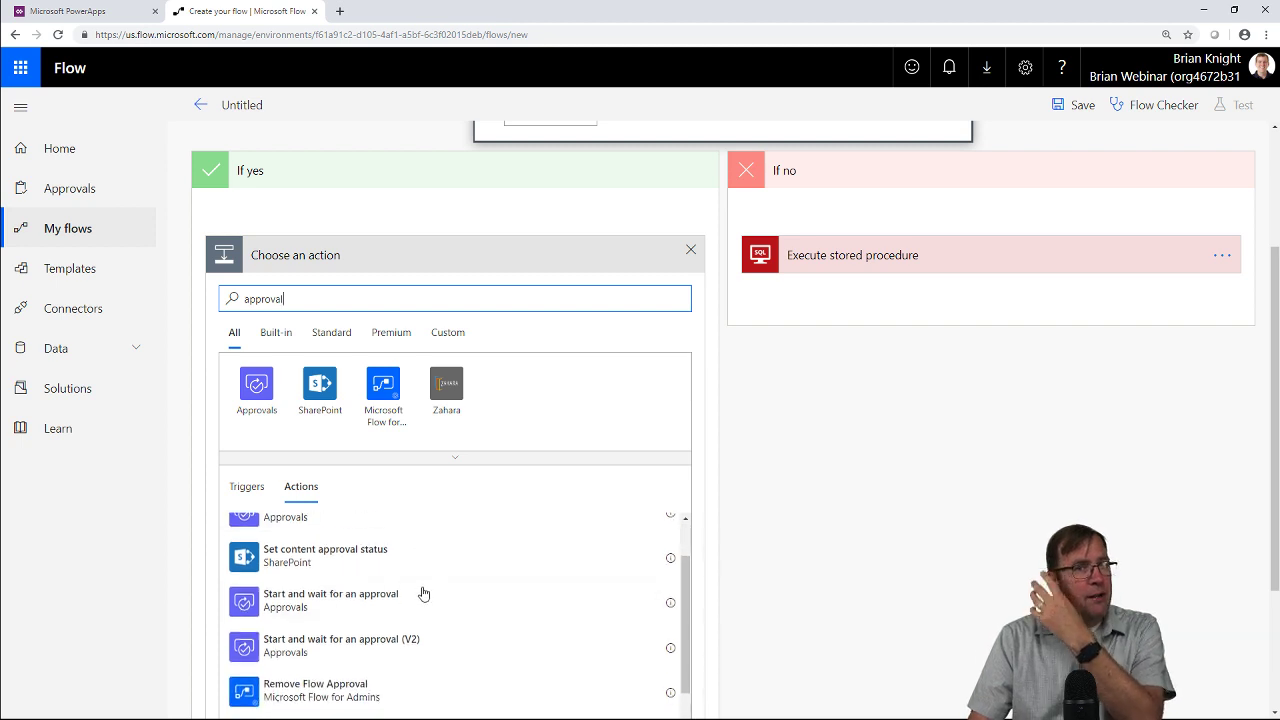
{"action": "left_click", "coordinate": [393, 647]}
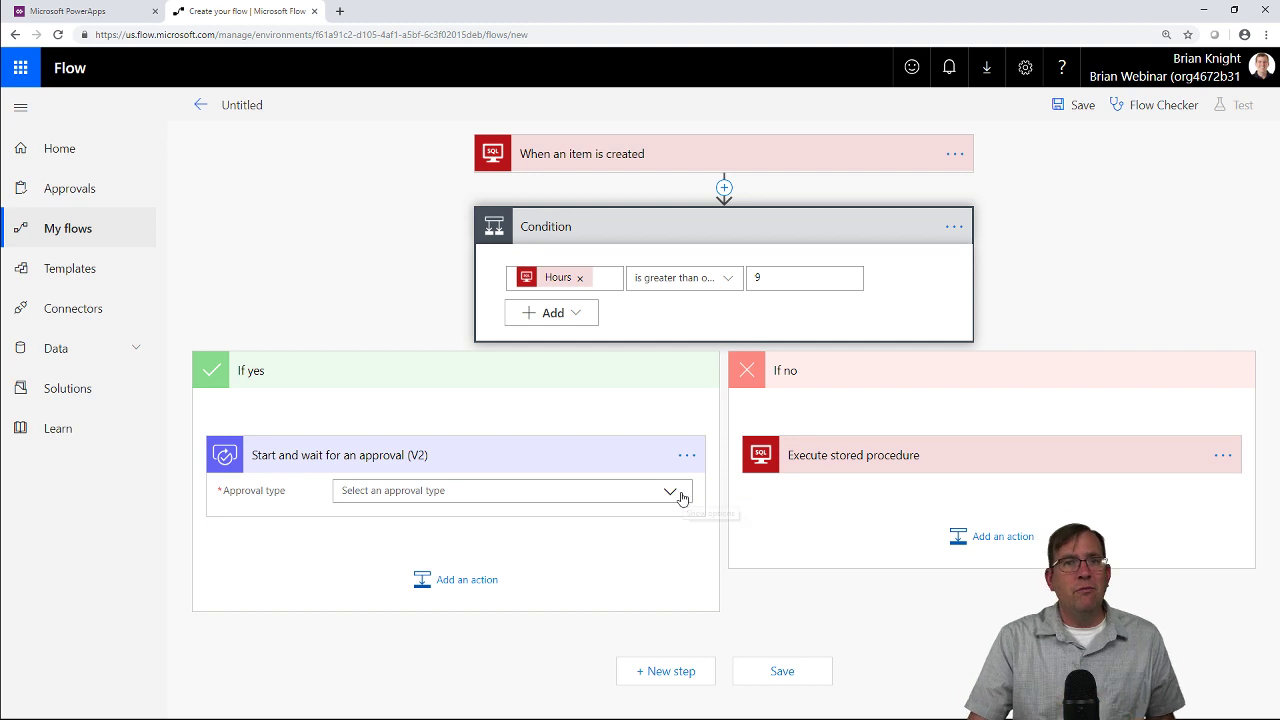
Choose 'Approve/Reject - First to respond' as the approval type.
{"action": "left_click", "coordinate": [681, 496]}
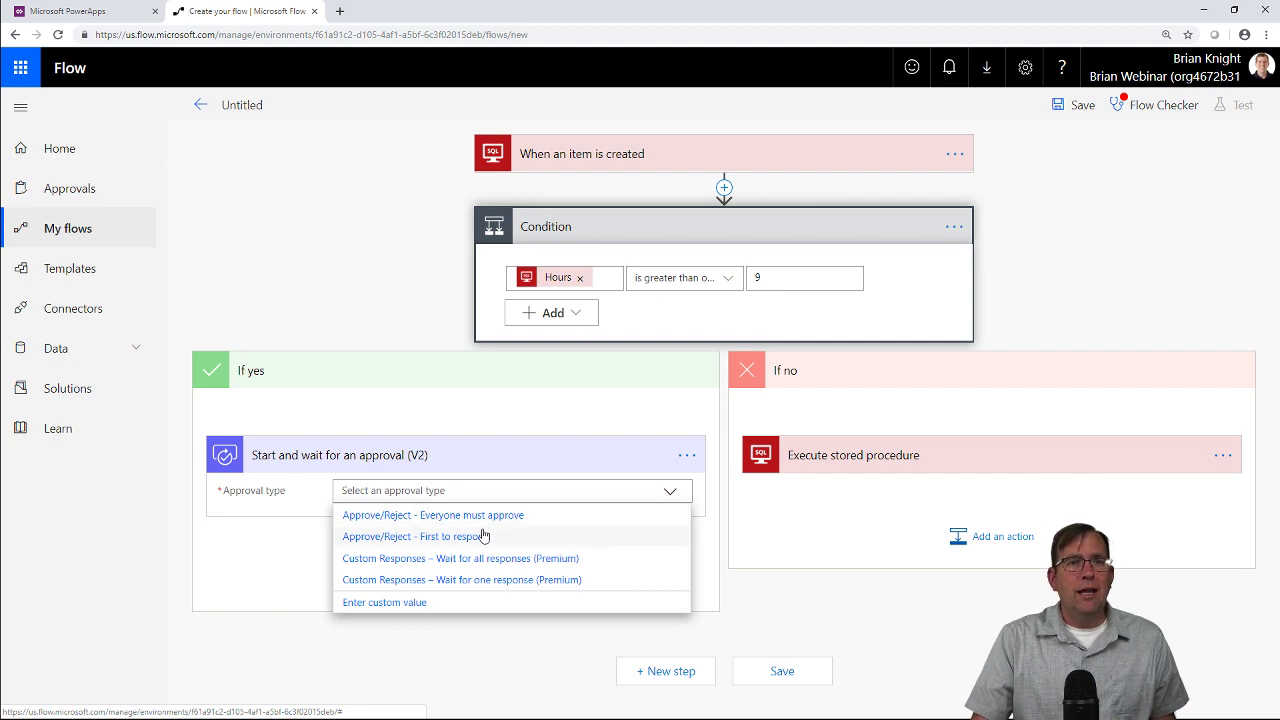
{"action": "left_click", "coordinate": [490, 538]}
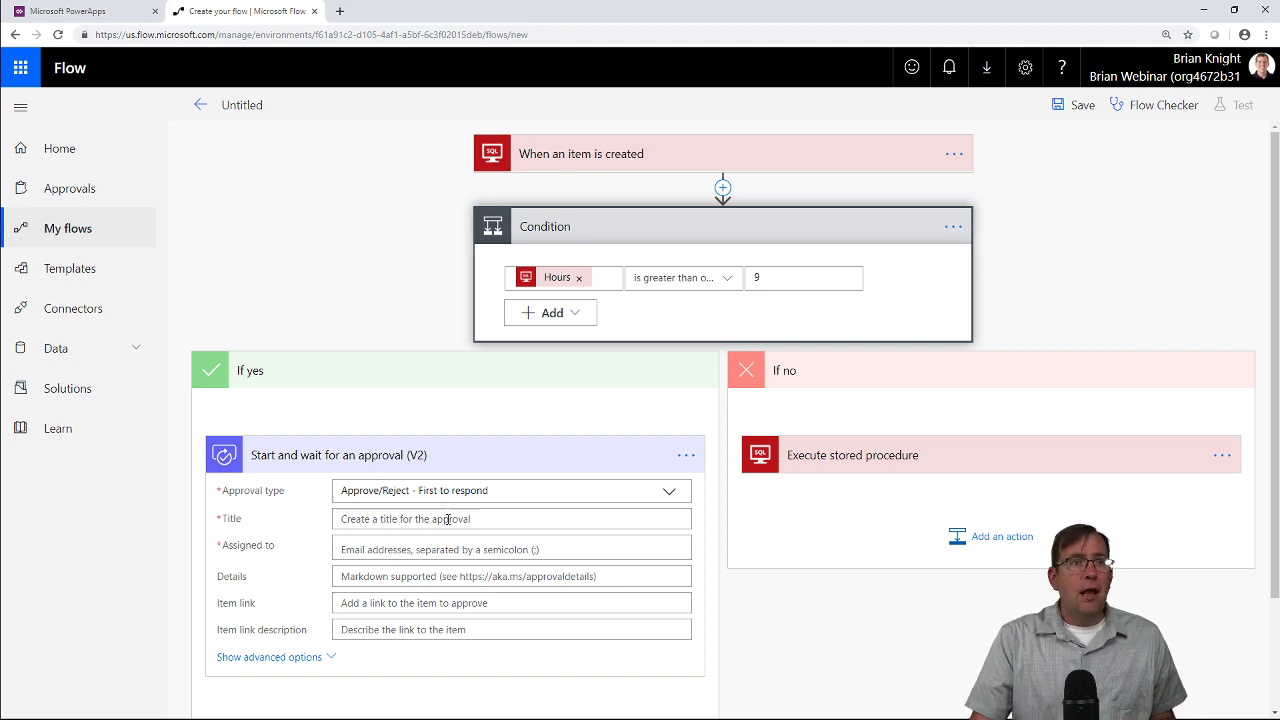
Title the approval TimeCardUser followed by 'has entered time more than 8 hrs. Do you approve?'.
{"action": "left_click", "coordinate": [474, 518]}
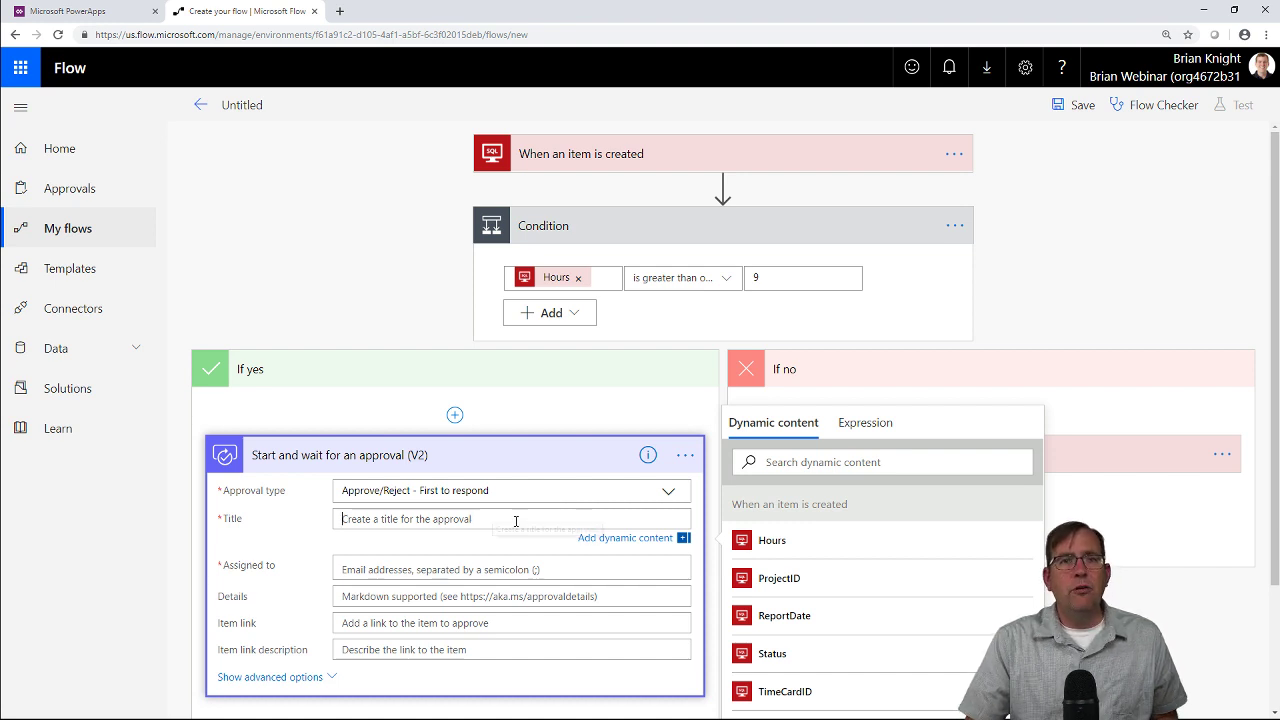
{"action": "scroll", "coordinate": [795, 577], "scroll_direction": "down", "scroll_amount": 2}
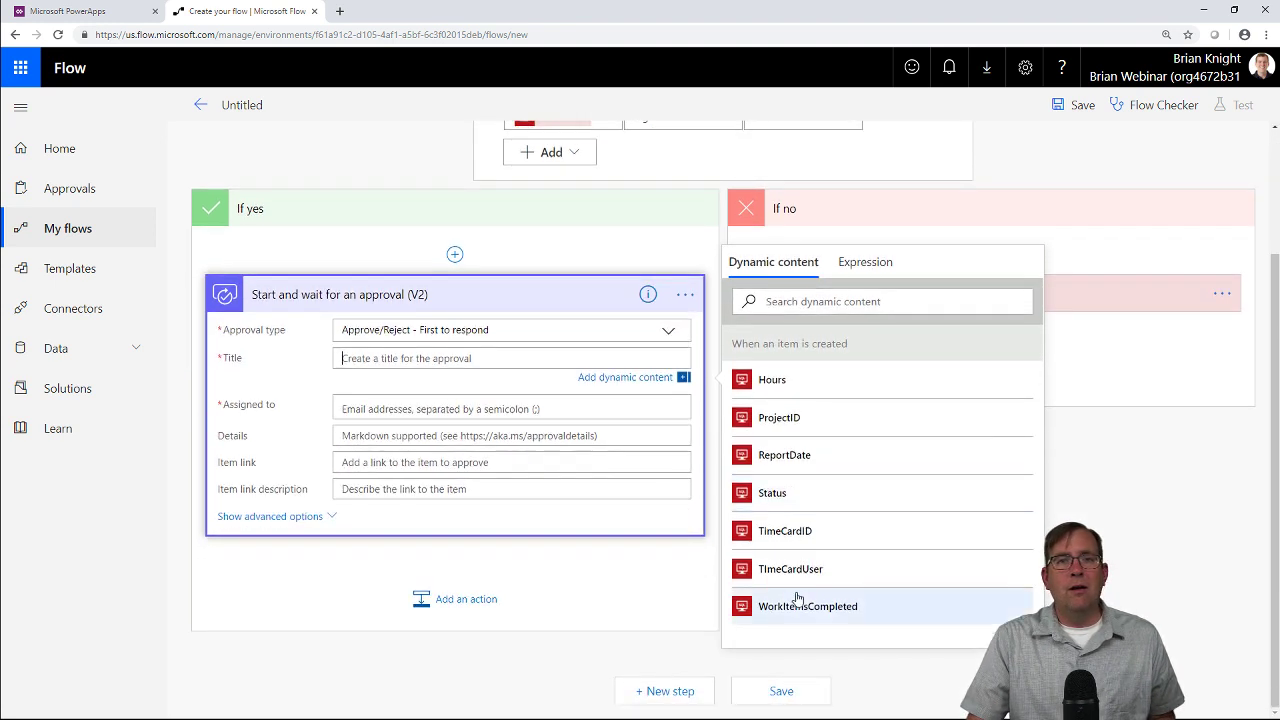
{"action": "left_click", "coordinate": [811, 572]}
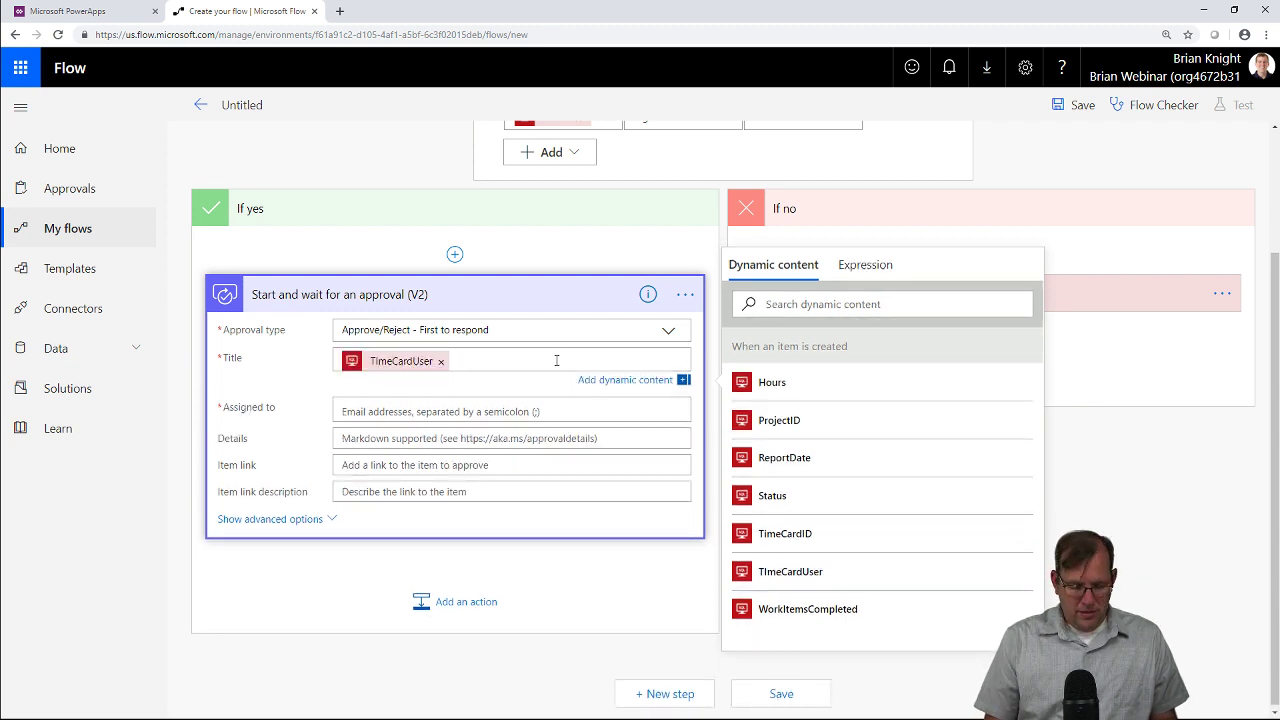
{"action": "type", "text": "has entered time m"}
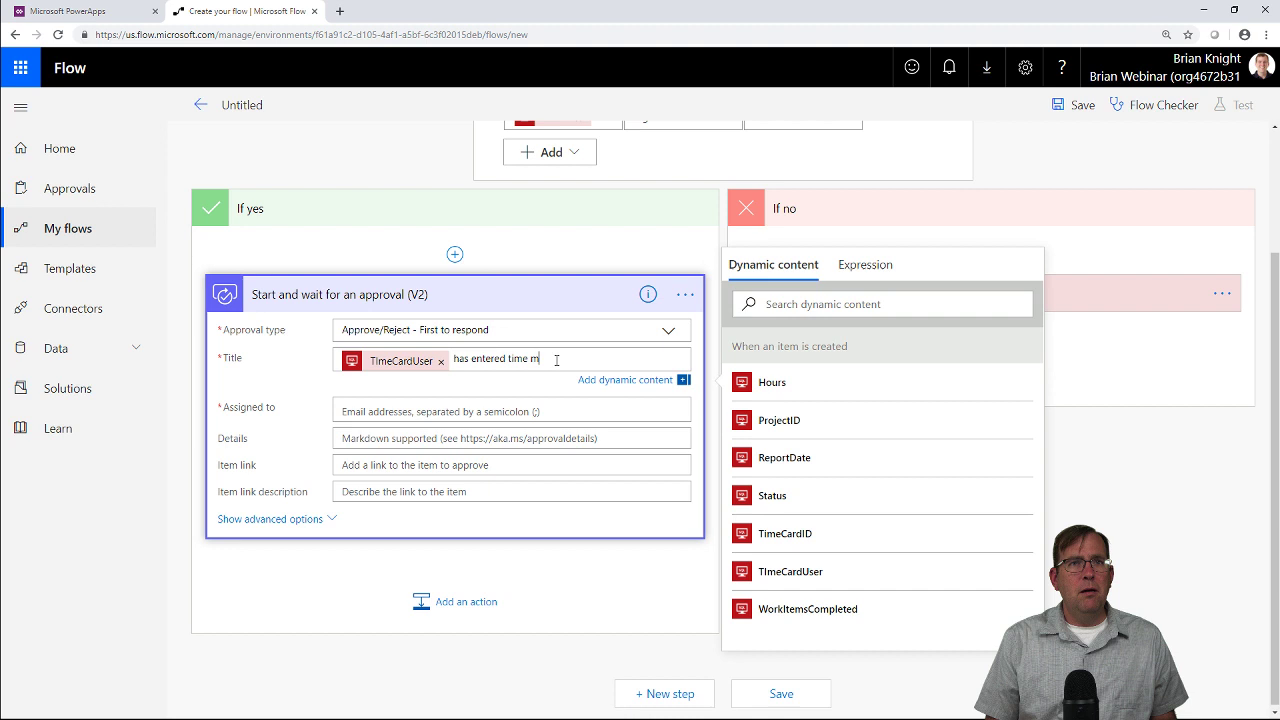
{"action": "type", "text": "ore than 8 hrs"}
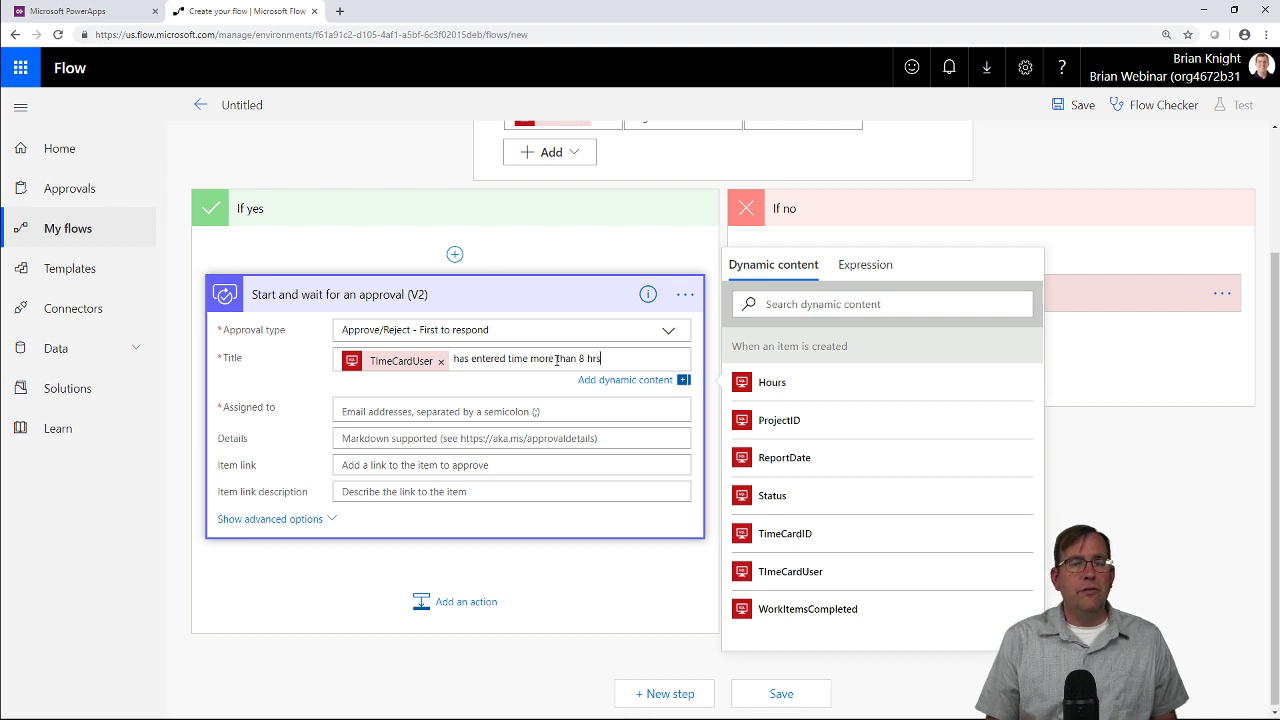
{"action": "type", "text": ". Do you appr"}
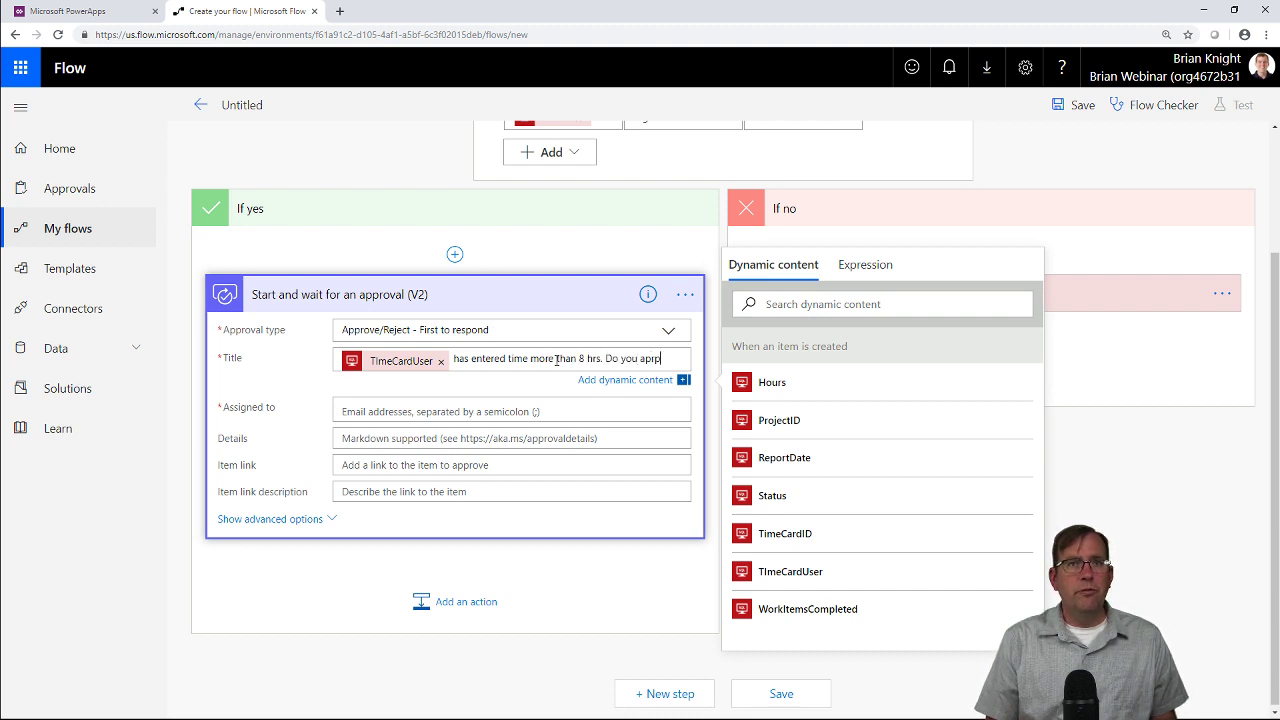
{"action": "key", "text": "BackSpace"}
{"action": "key", "text": "BackSpace"}
{"action": "key", "text": "BackSpace"}
{"action": "key", "text": "BackSpace"}
{"action": "type", "text": "approve?"}
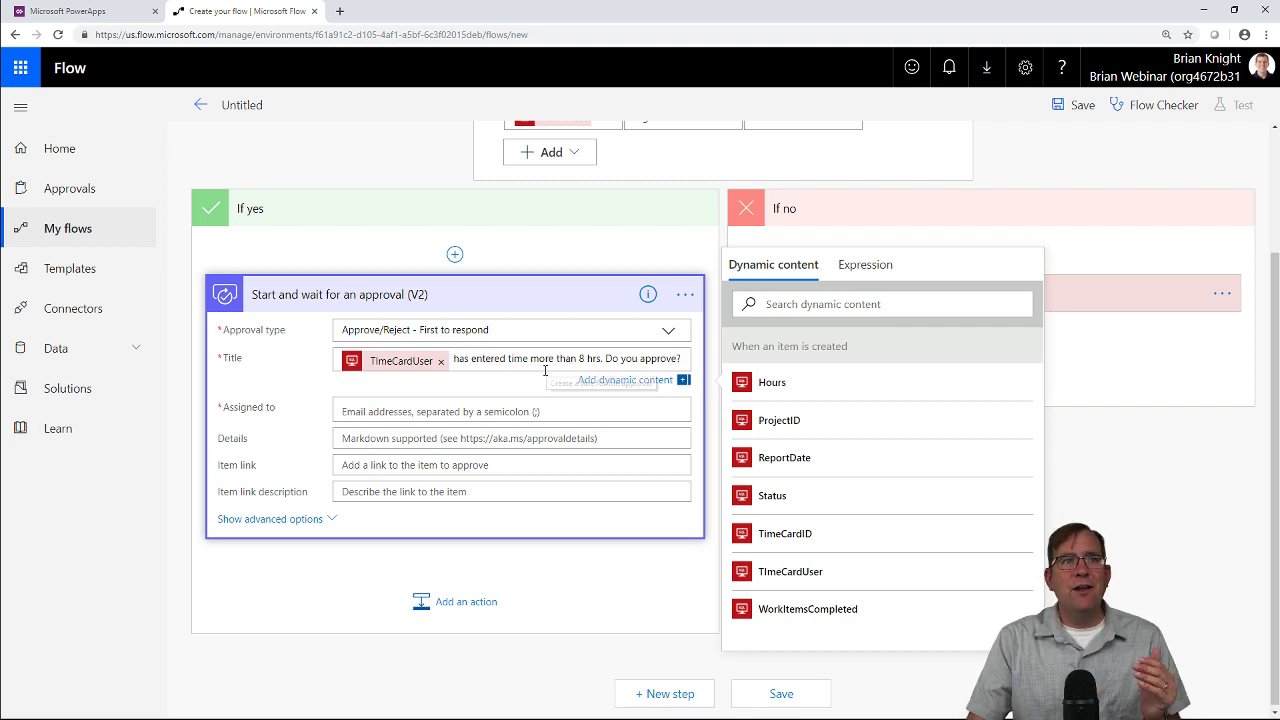
Assign the approval by entering the approver's e-mail address and picking the matching person.
{"action": "left_click", "coordinate": [505, 410]}
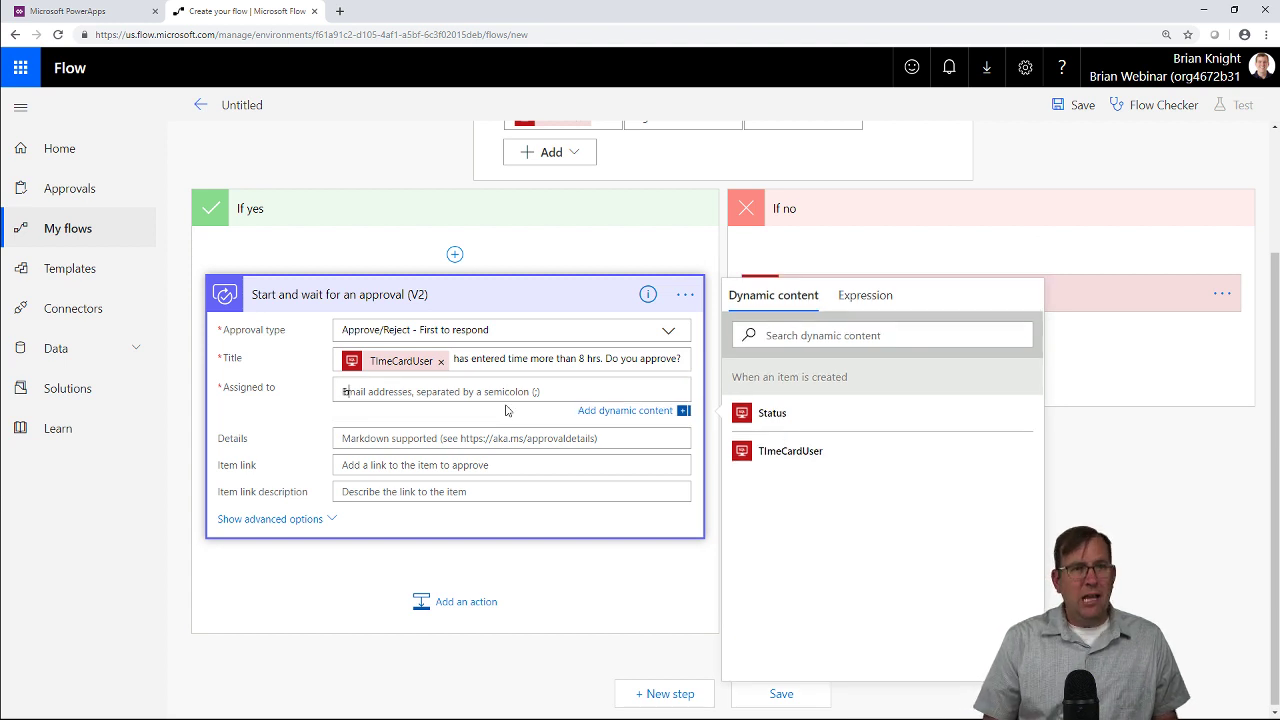
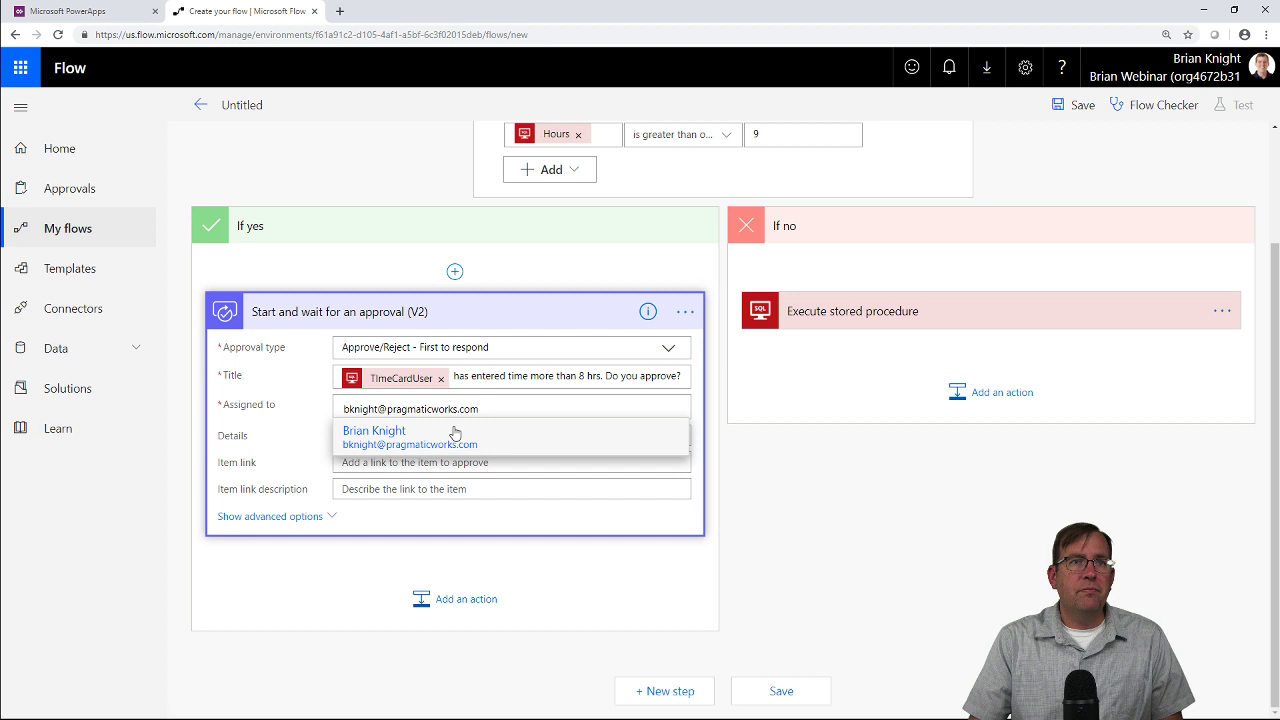
{"action": "left_click", "coordinate": [455, 432]}
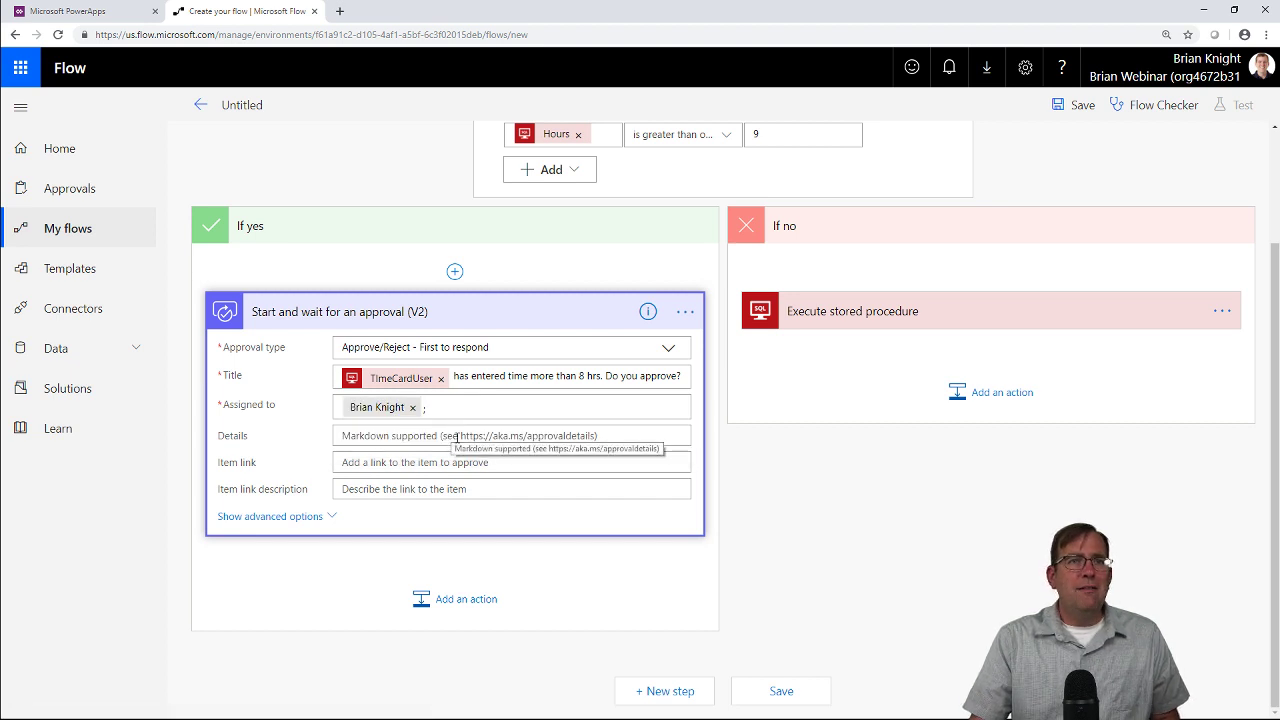
{"action": "left_click", "coordinate": [500, 436]}
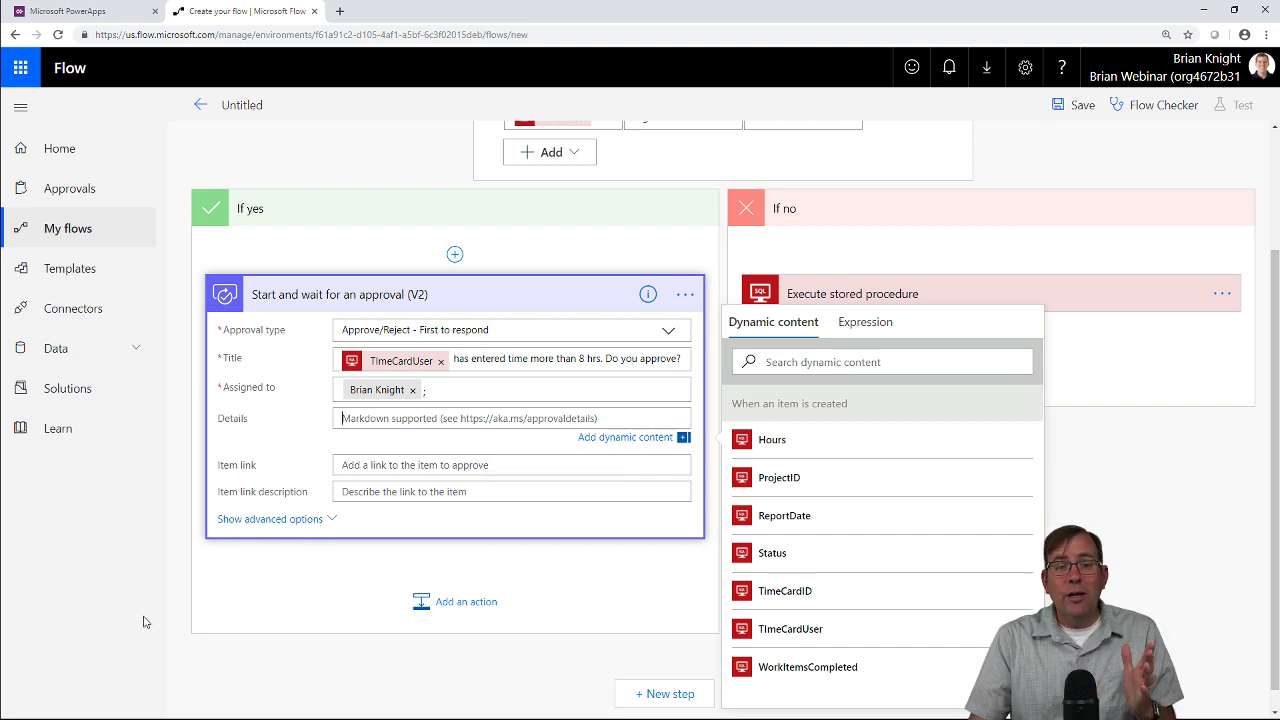
Add Condition 2 after the approval, testing whether Outcome is equal to Approved.
{"action": "left_click", "coordinate": [456, 620]}
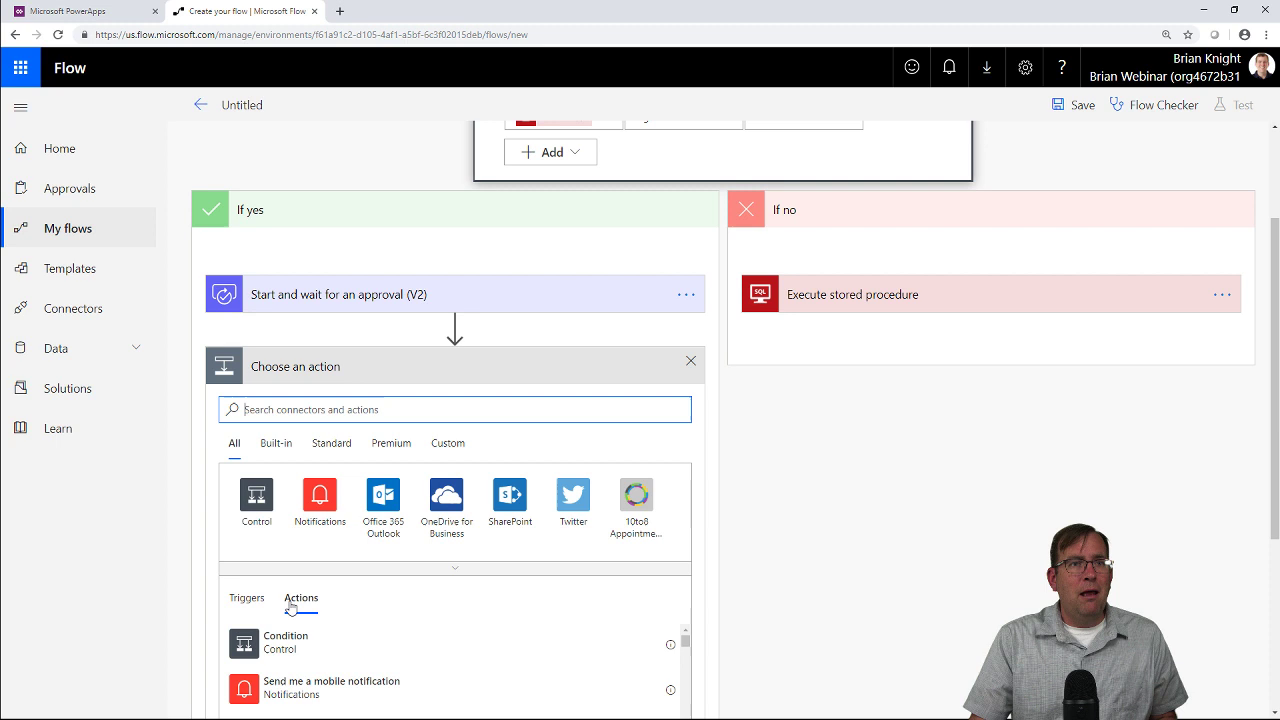
{"action": "left_click", "coordinate": [283, 642]}
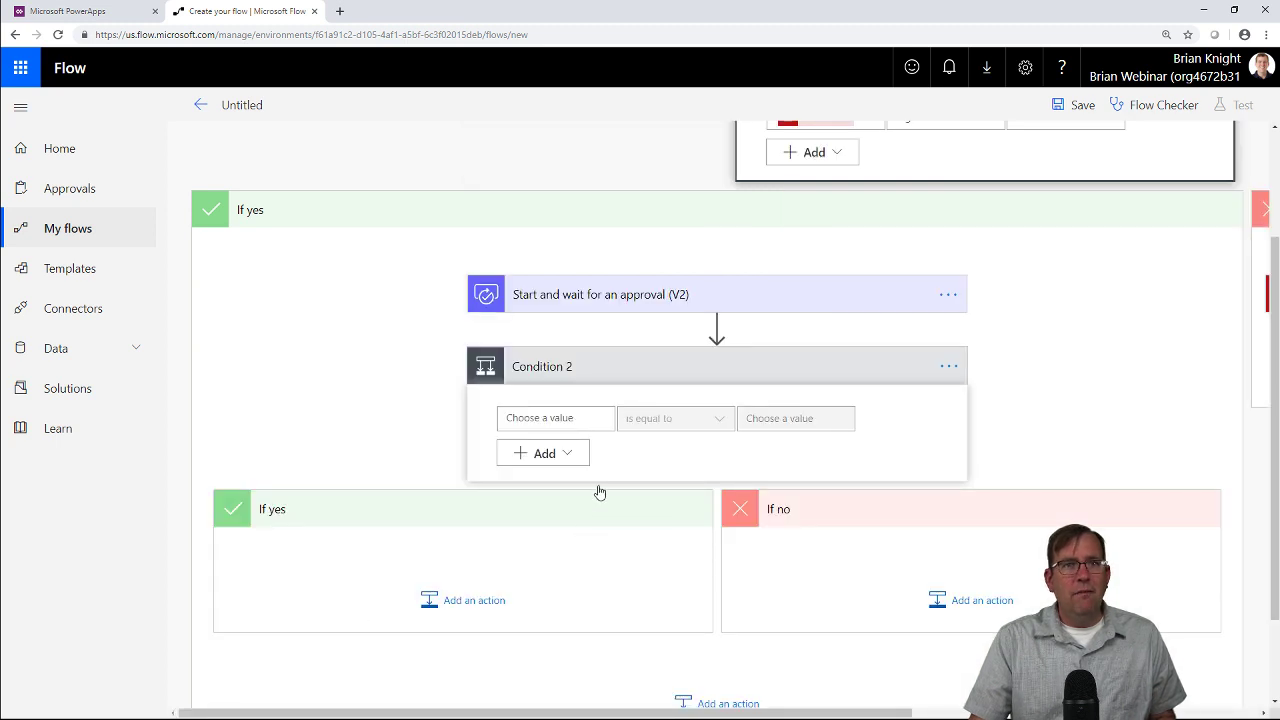
{"action": "left_click", "coordinate": [557, 418]}
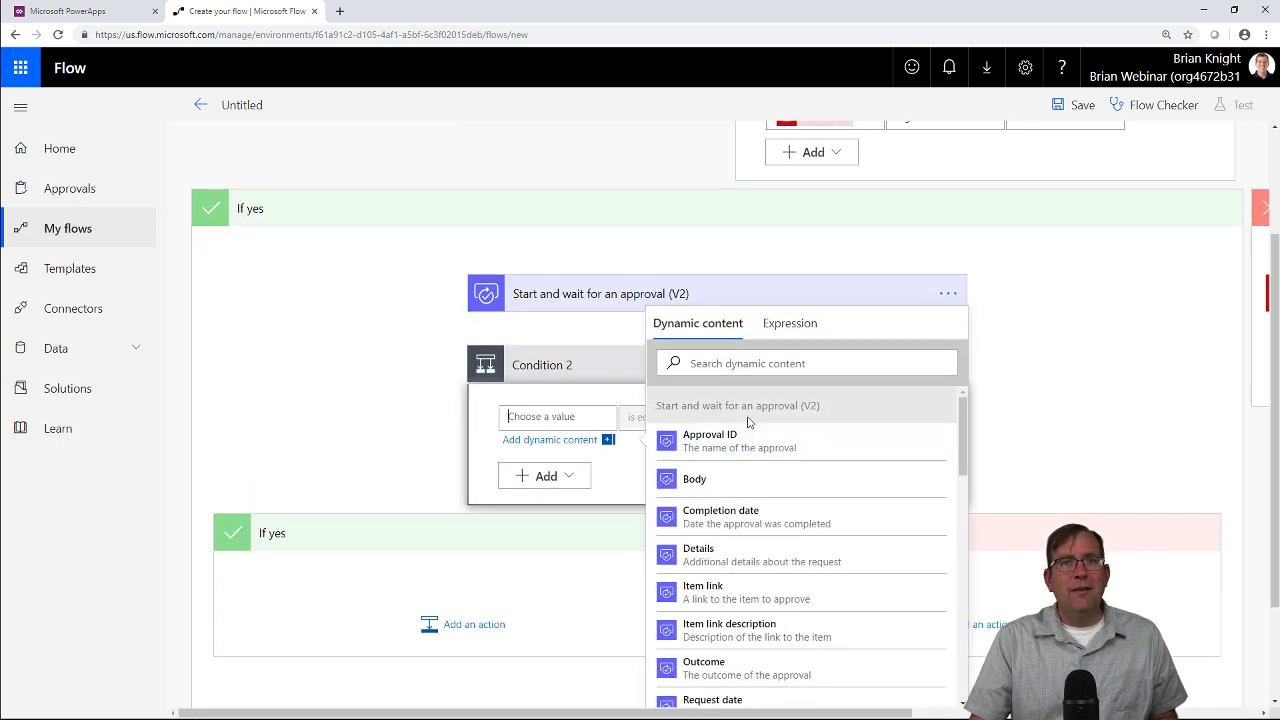
{"action": "scroll", "coordinate": [786, 507], "scroll_direction": "down", "scroll_amount": 3}
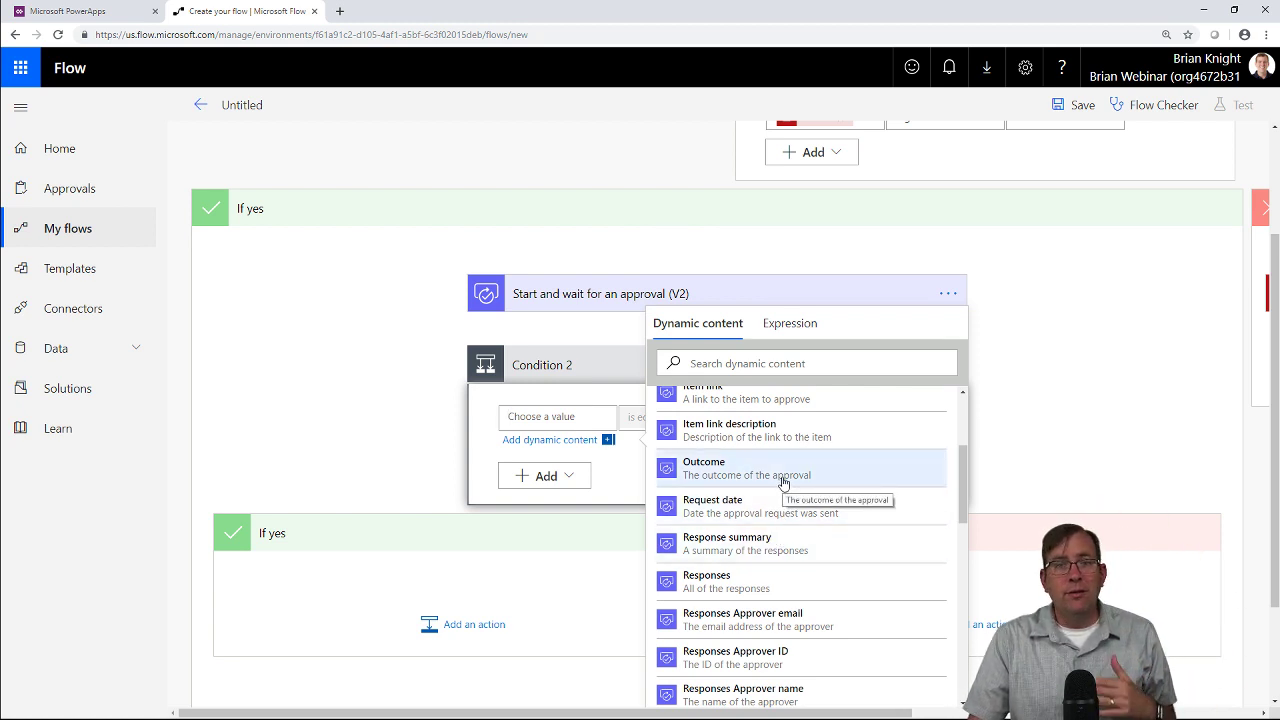
{"action": "left_click", "coordinate": [783, 481]}
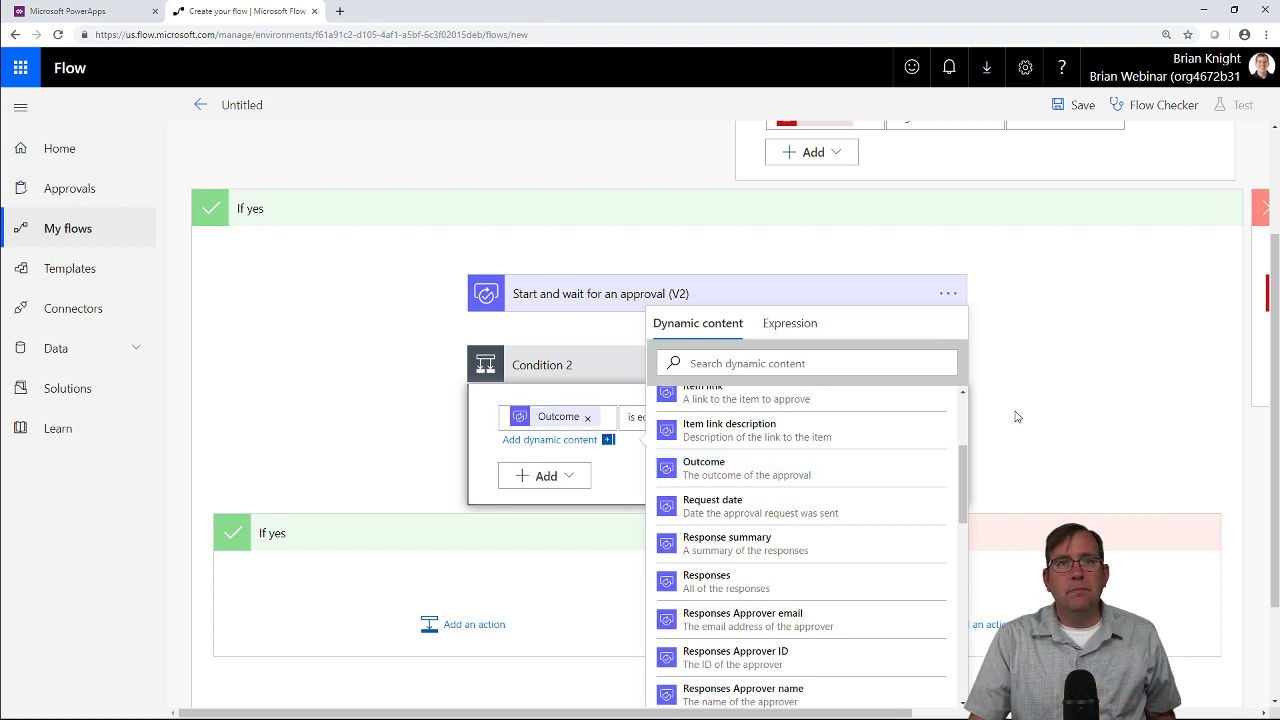
{"action": "left_click", "coordinate": [1055, 399]}
{"action": "left_click", "coordinate": [796, 418]}
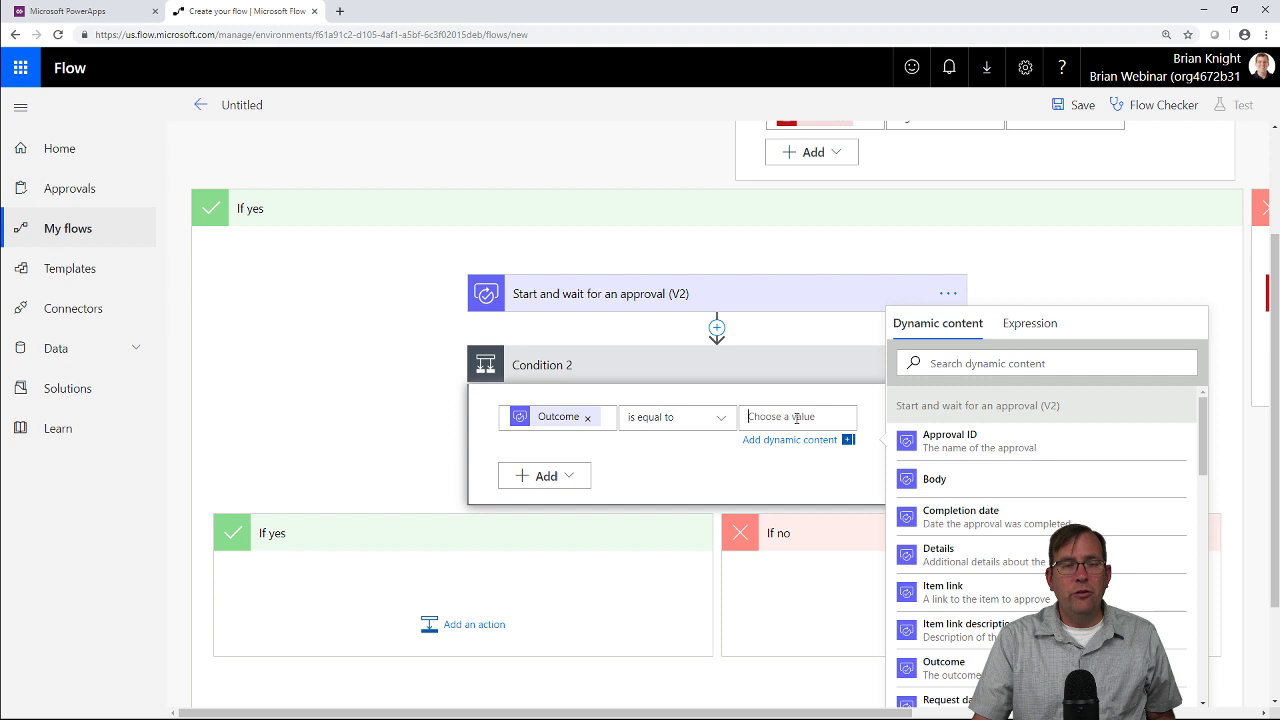
{"action": "type", "text": "Approved"}
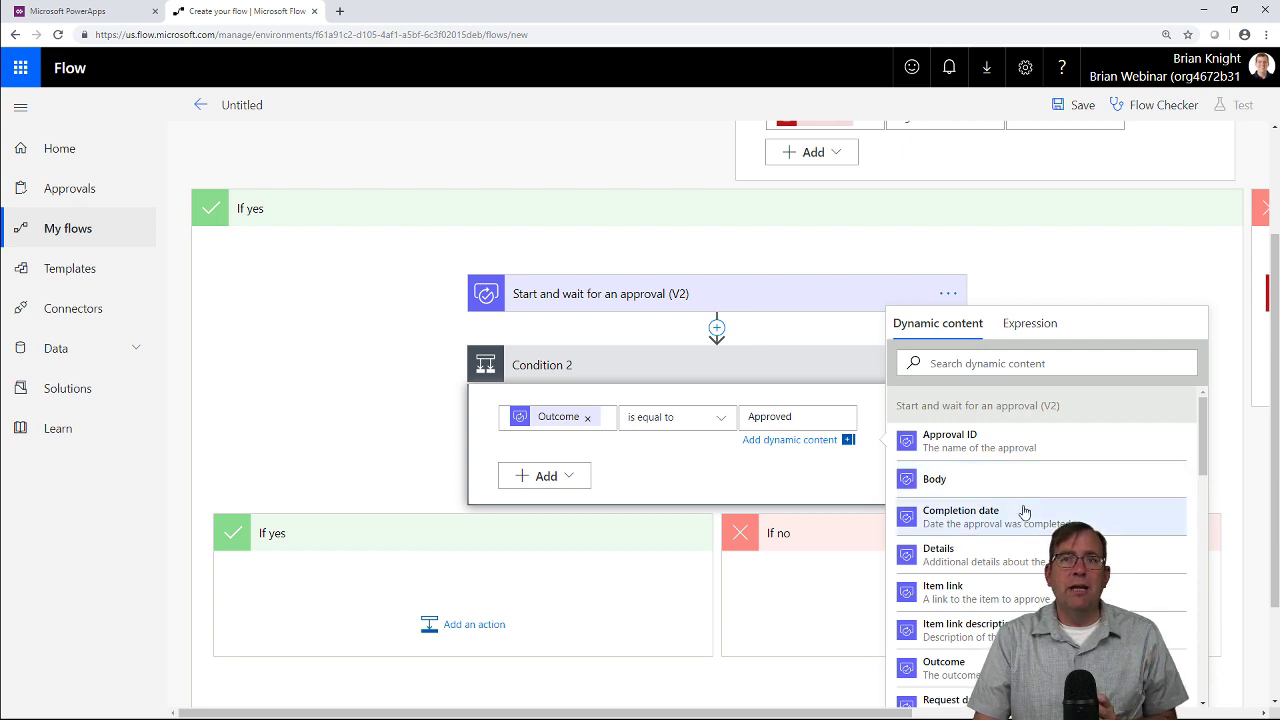
{"action": "scroll", "coordinate": [1013, 531], "scroll_direction": "down", "scroll_amount": 1}
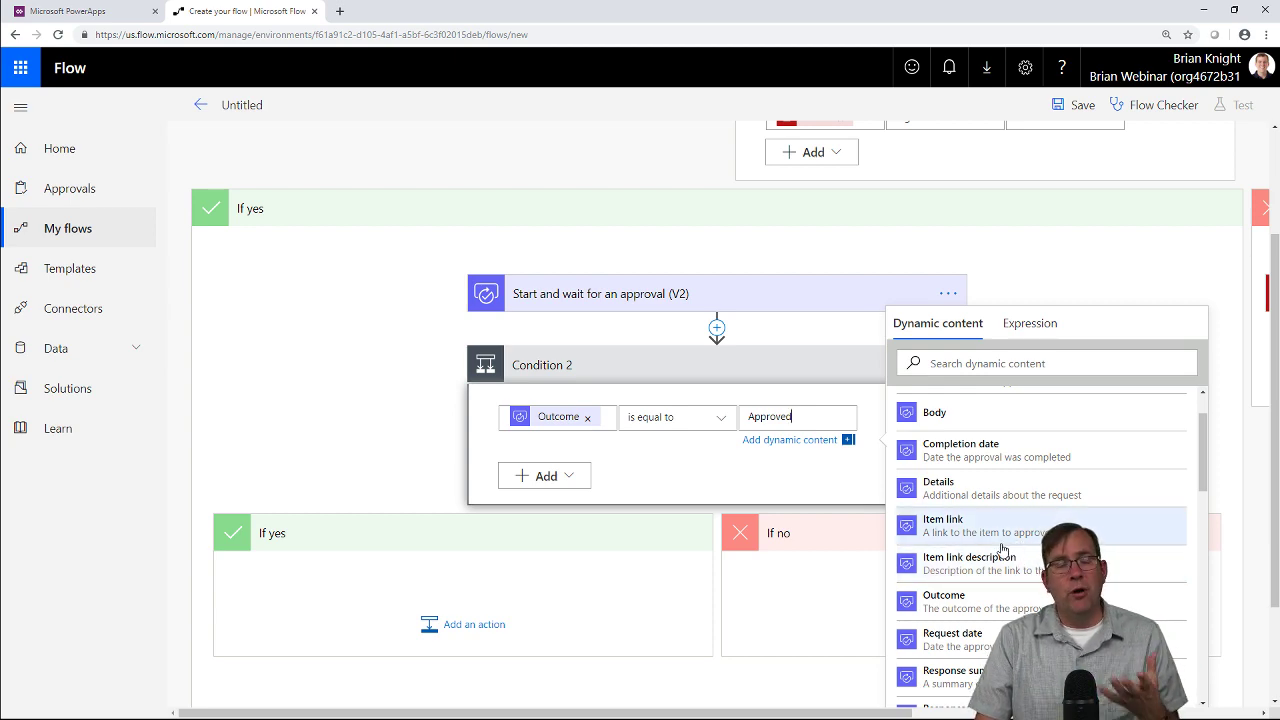
{"action": "scroll", "coordinate": [958, 548], "scroll_direction": "down", "scroll_amount": 6}
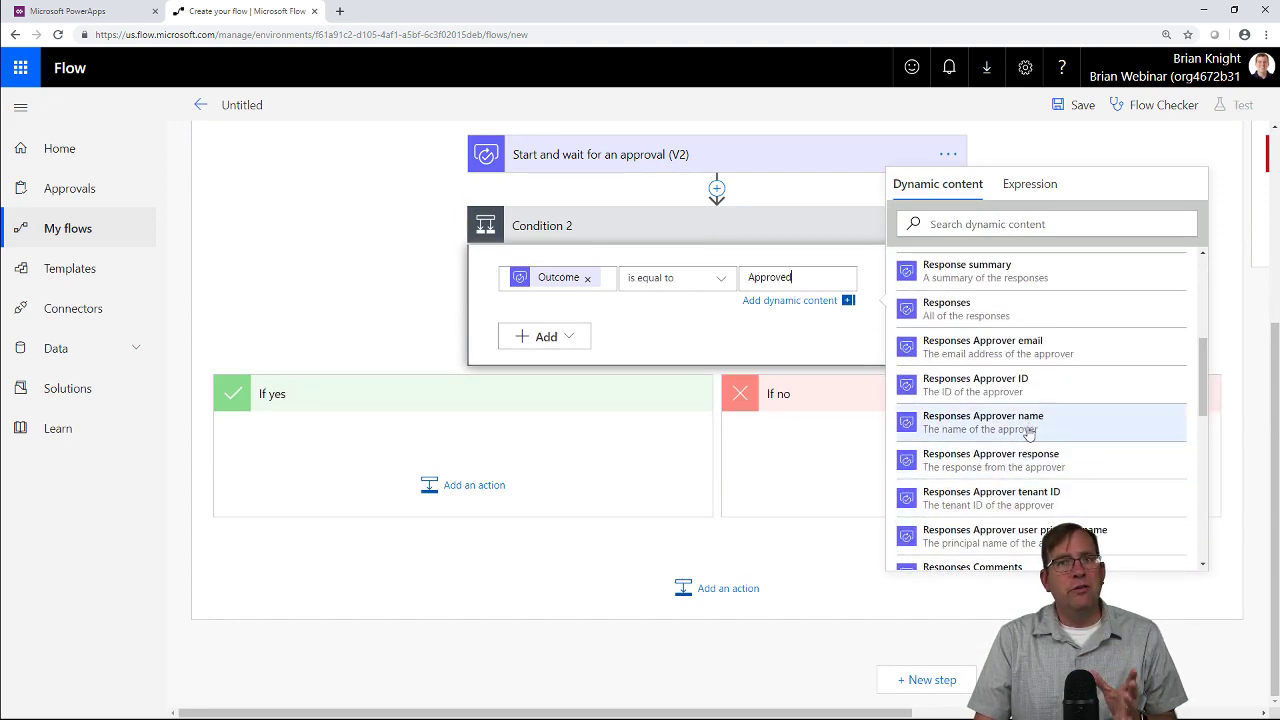
{"action": "scroll", "coordinate": [1028, 432], "scroll_direction": "down", "scroll_amount": 3}
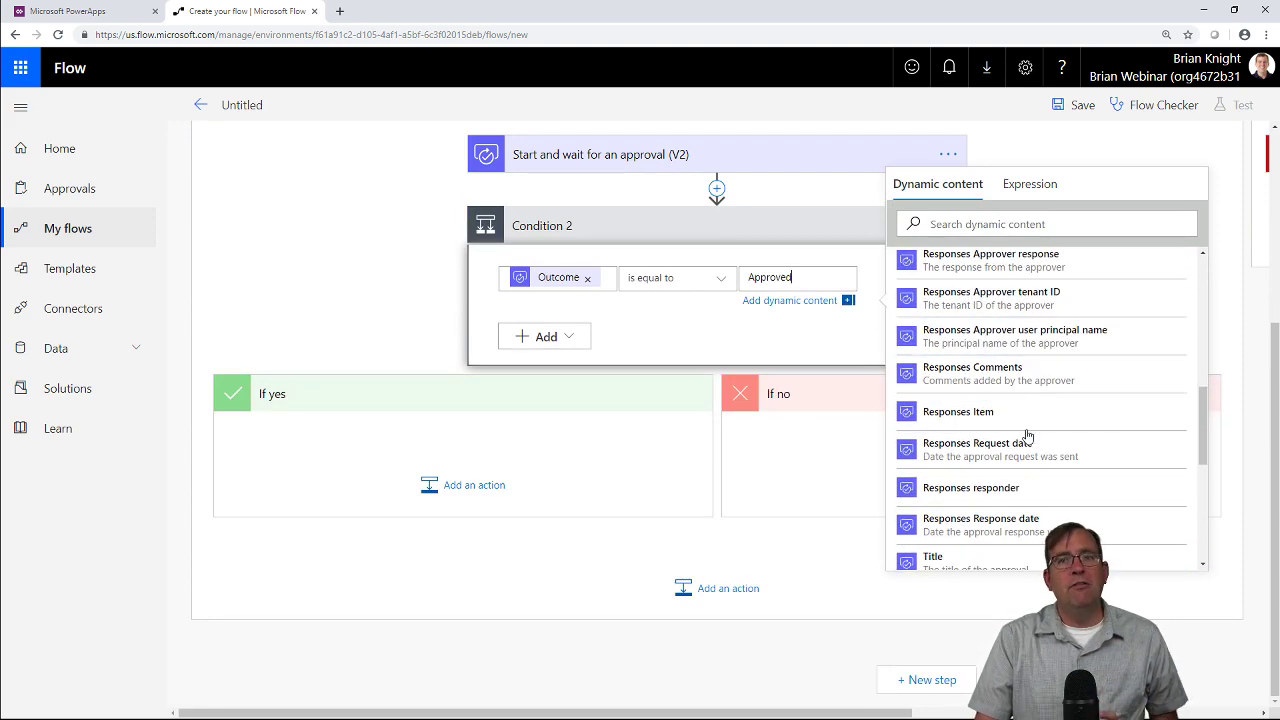
{"action": "left_click", "coordinate": [418, 357]}
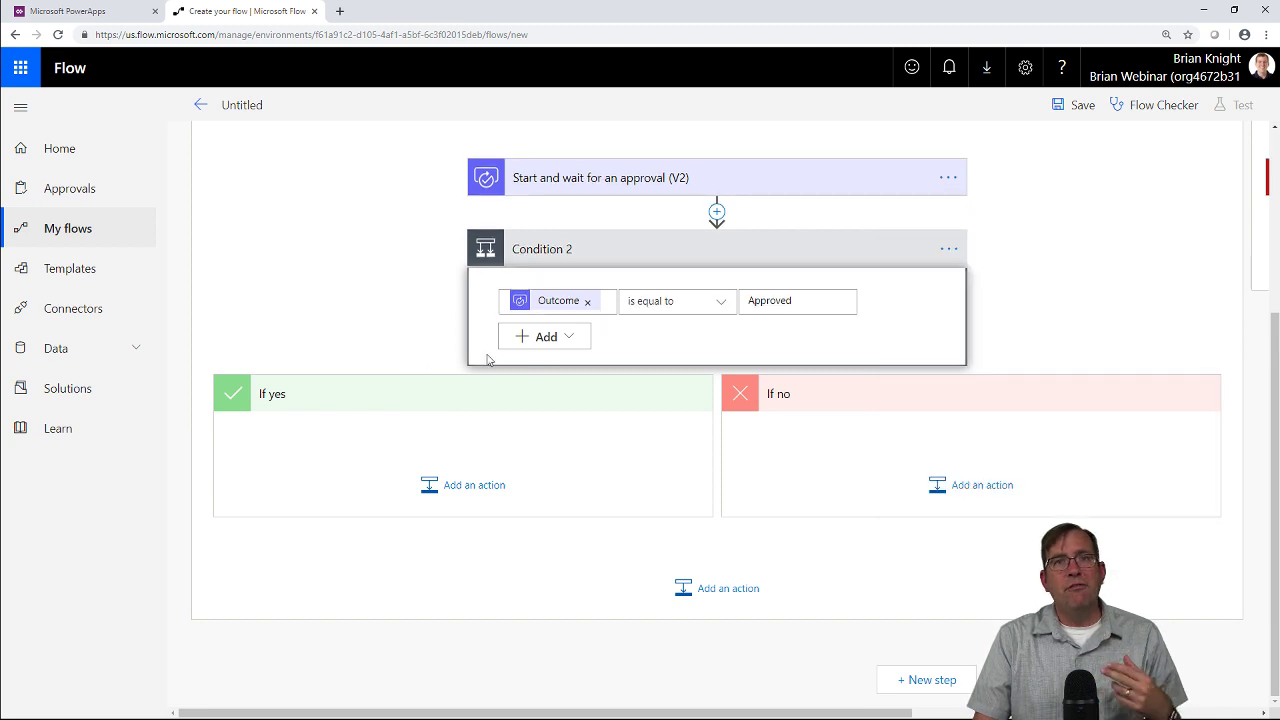
Add a SQL Server Execute stored procedure action to both the If yes and If no branches.
{"action": "left_click", "coordinate": [498, 483]}
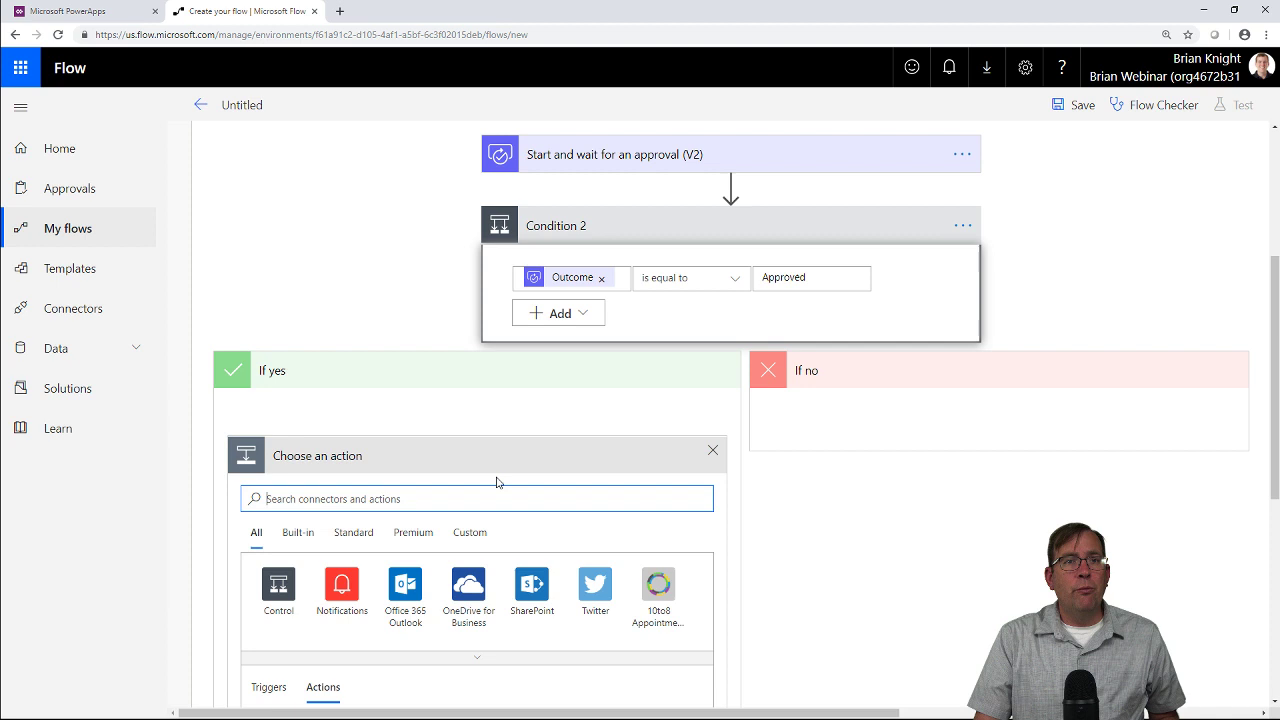
{"action": "type", "text": "sql server"}
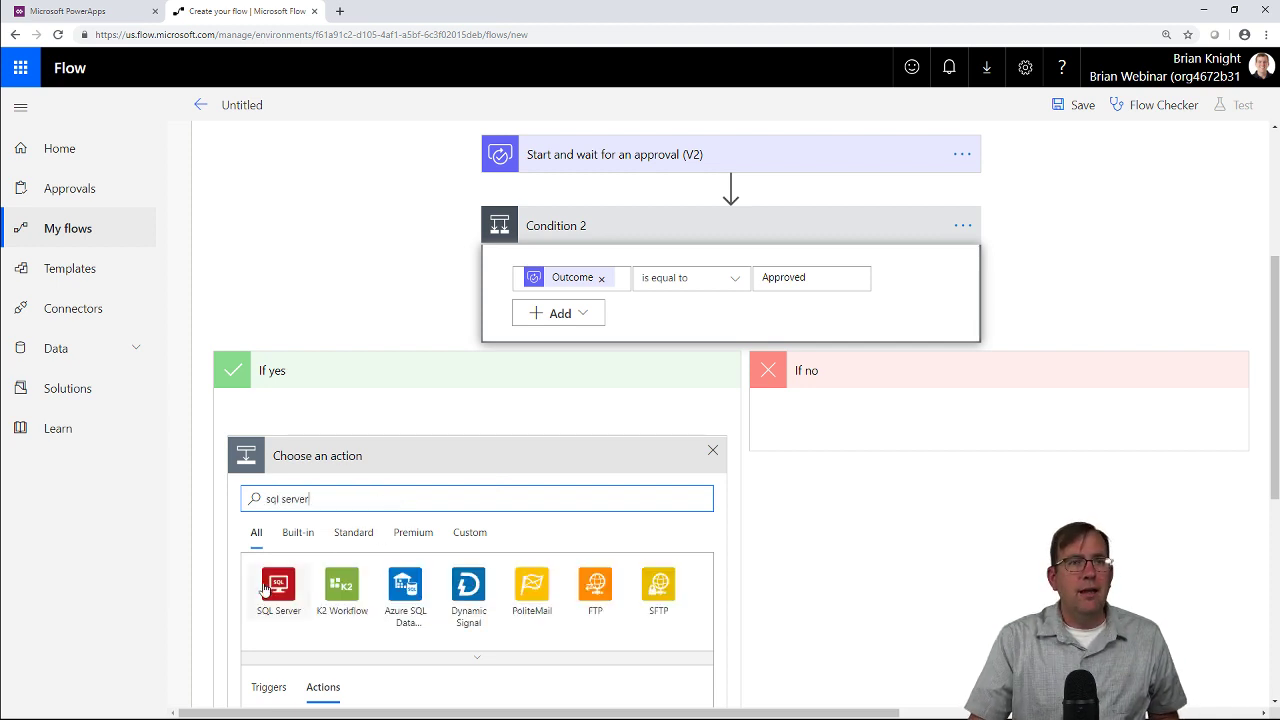
{"action": "scroll", "coordinate": [343, 411], "scroll_direction": "down", "scroll_amount": 3}
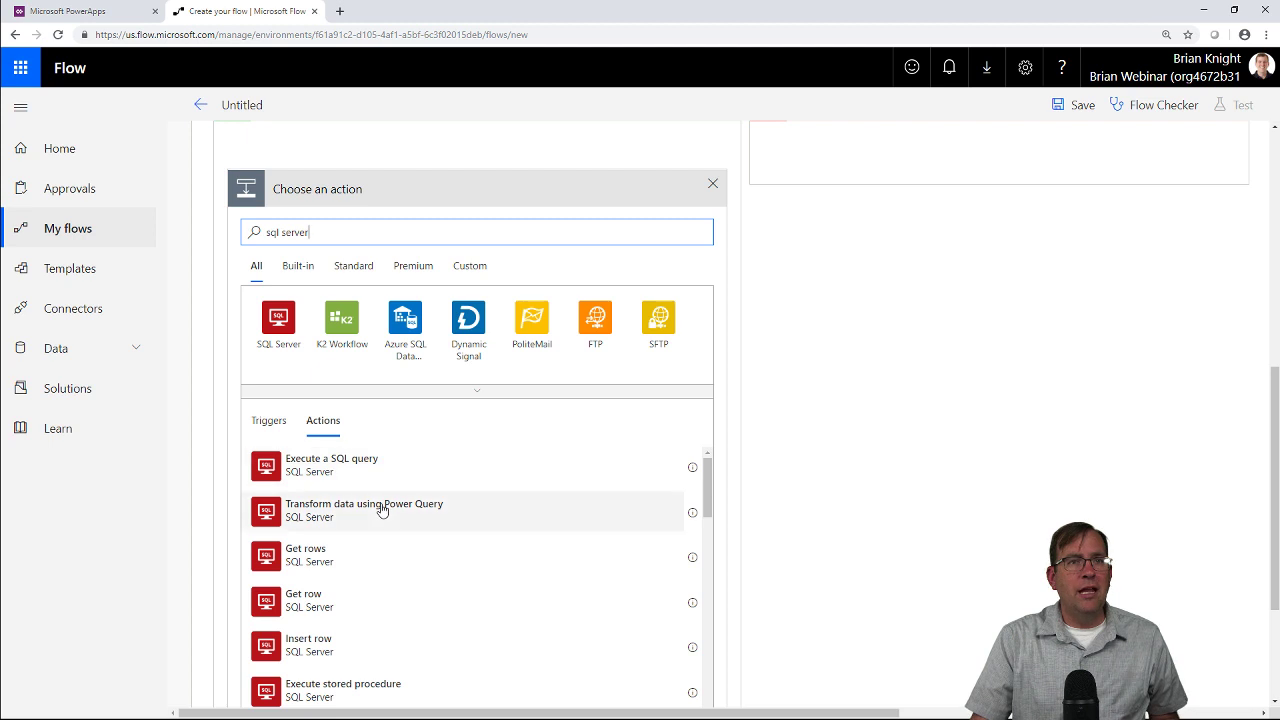
{"action": "left_click", "coordinate": [384, 688]}
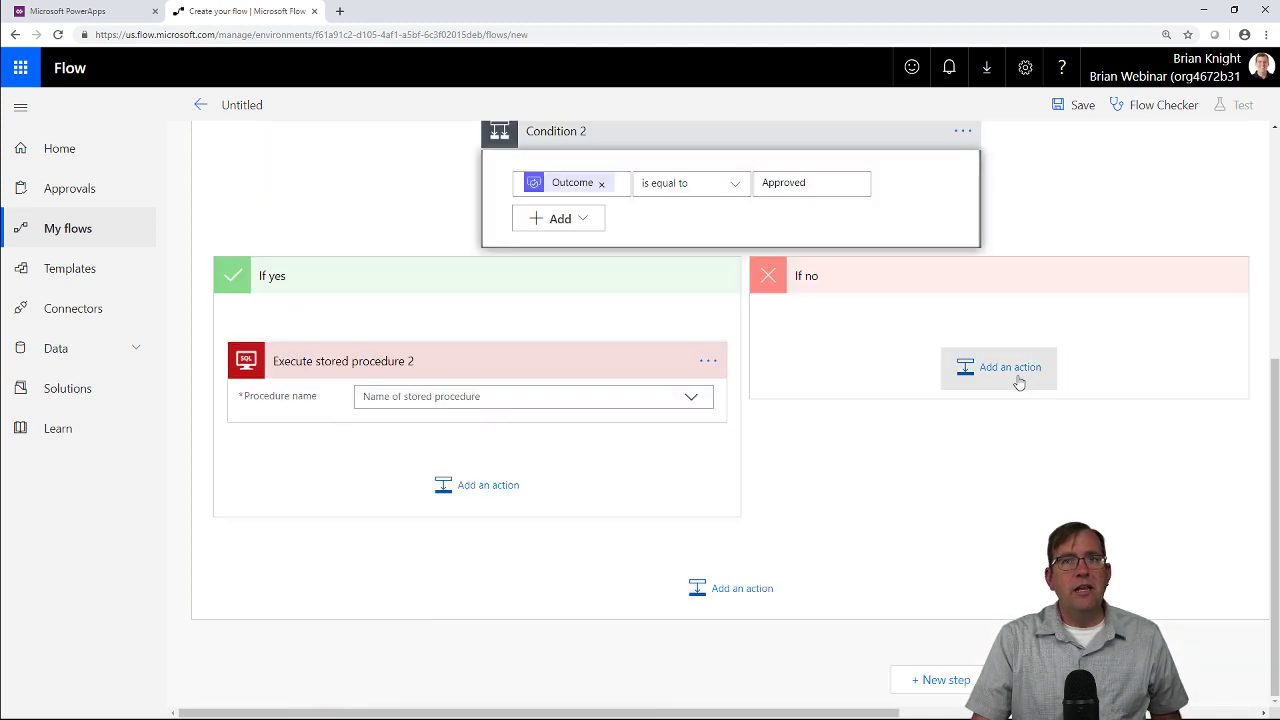
{"action": "left_click", "coordinate": [1015, 373]}
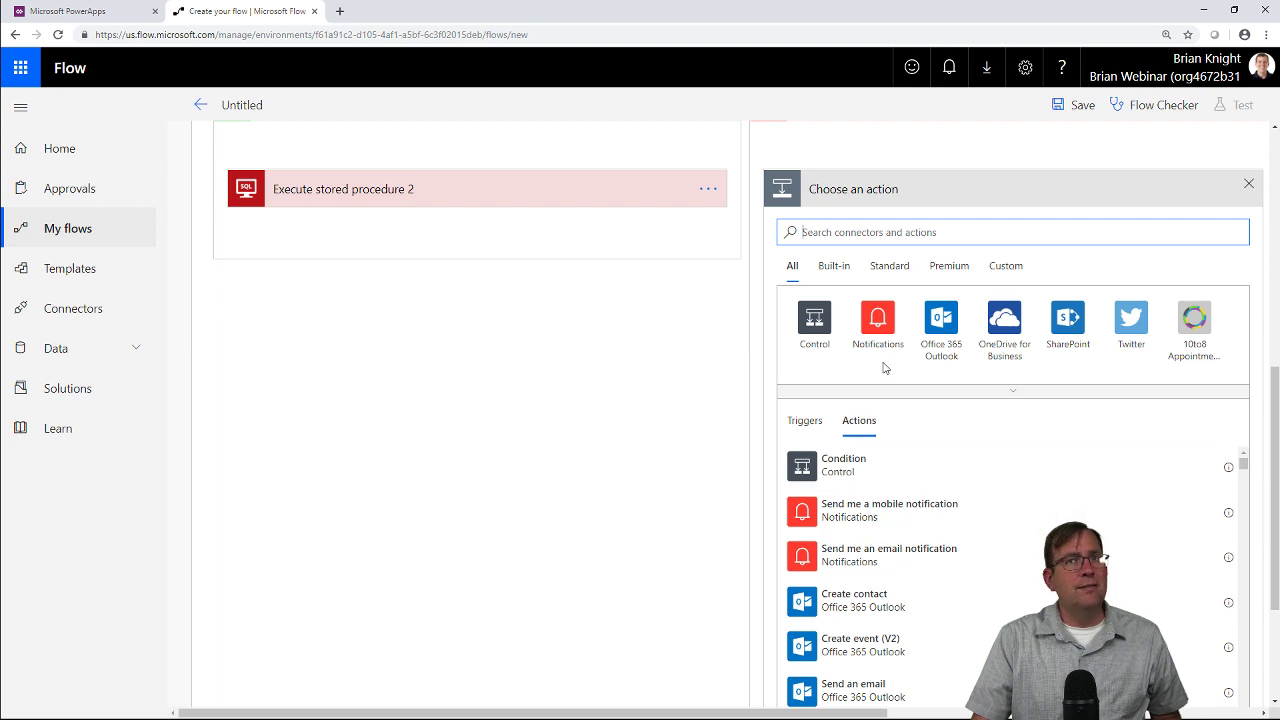
{"action": "left_click", "coordinate": [890, 232]}
{"action": "type", "text": "sql server"}
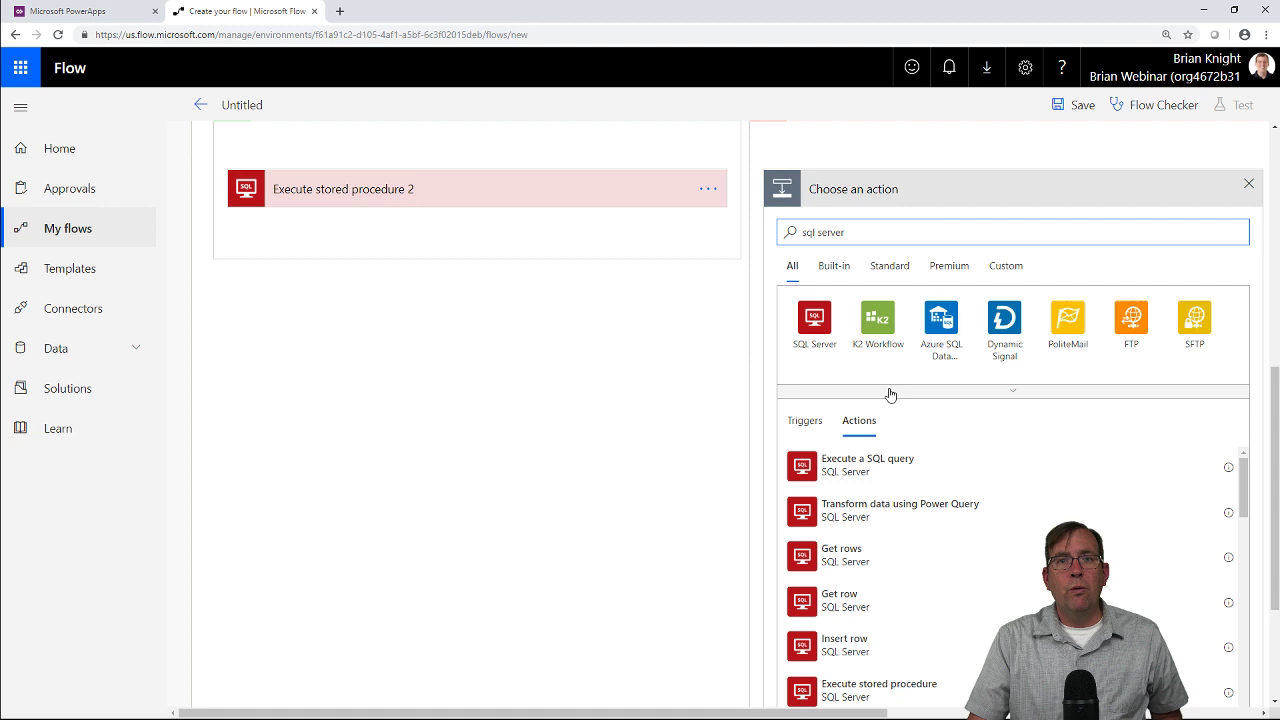
{"action": "scroll", "coordinate": [915, 610], "scroll_direction": "down", "scroll_amount": 5}
{"action": "scroll", "coordinate": [890, 544], "scroll_direction": "up", "scroll_amount": 2}
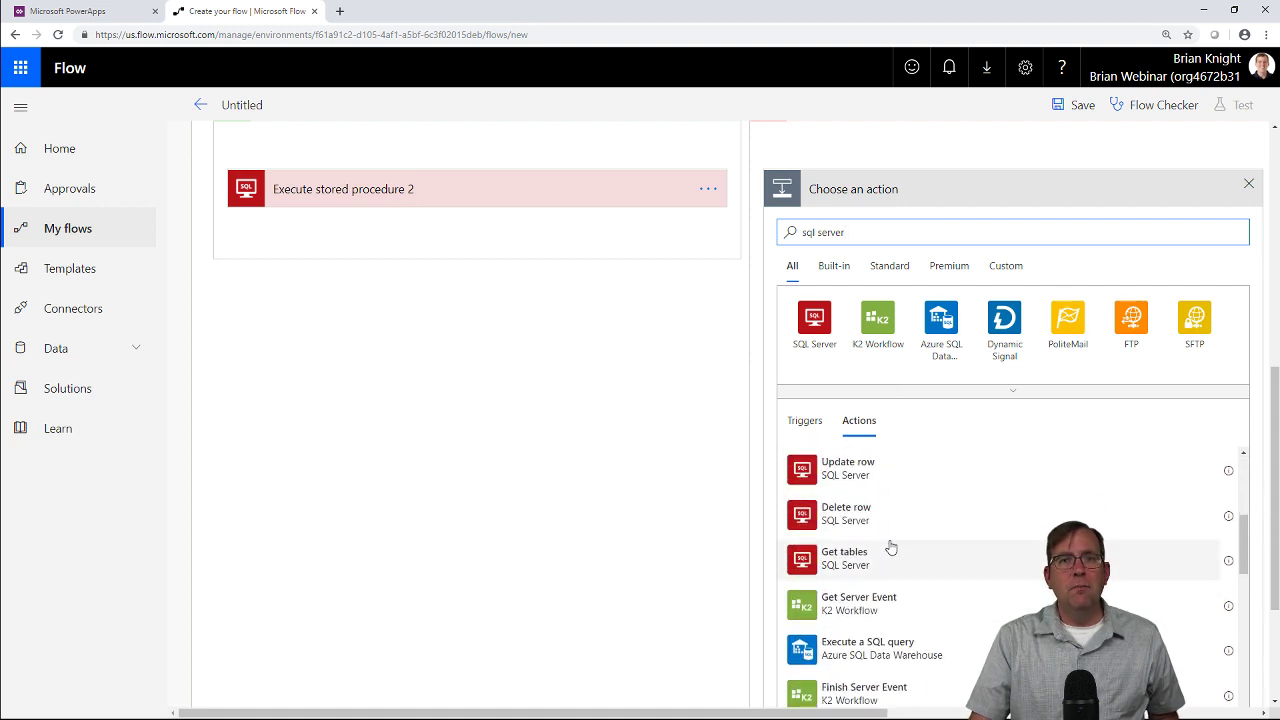
{"action": "scroll", "coordinate": [875, 518], "scroll_direction": "up", "scroll_amount": 2}
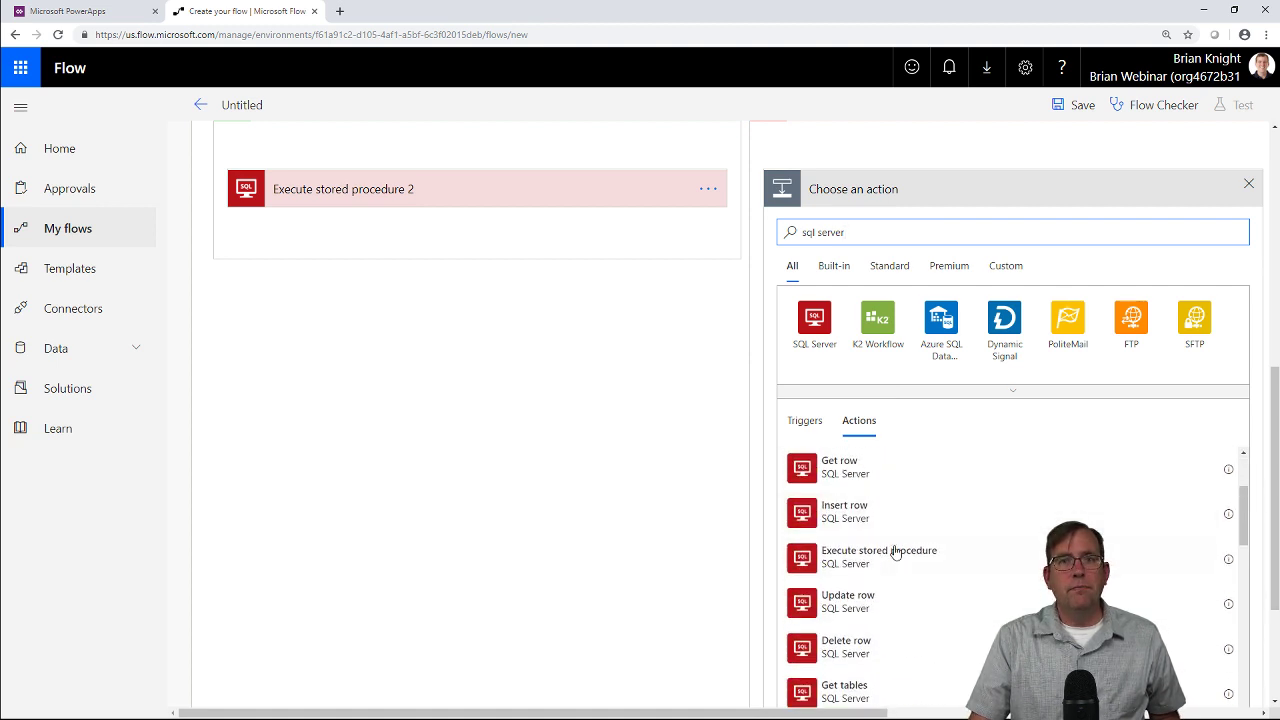
{"action": "left_click", "coordinate": [888, 558]}
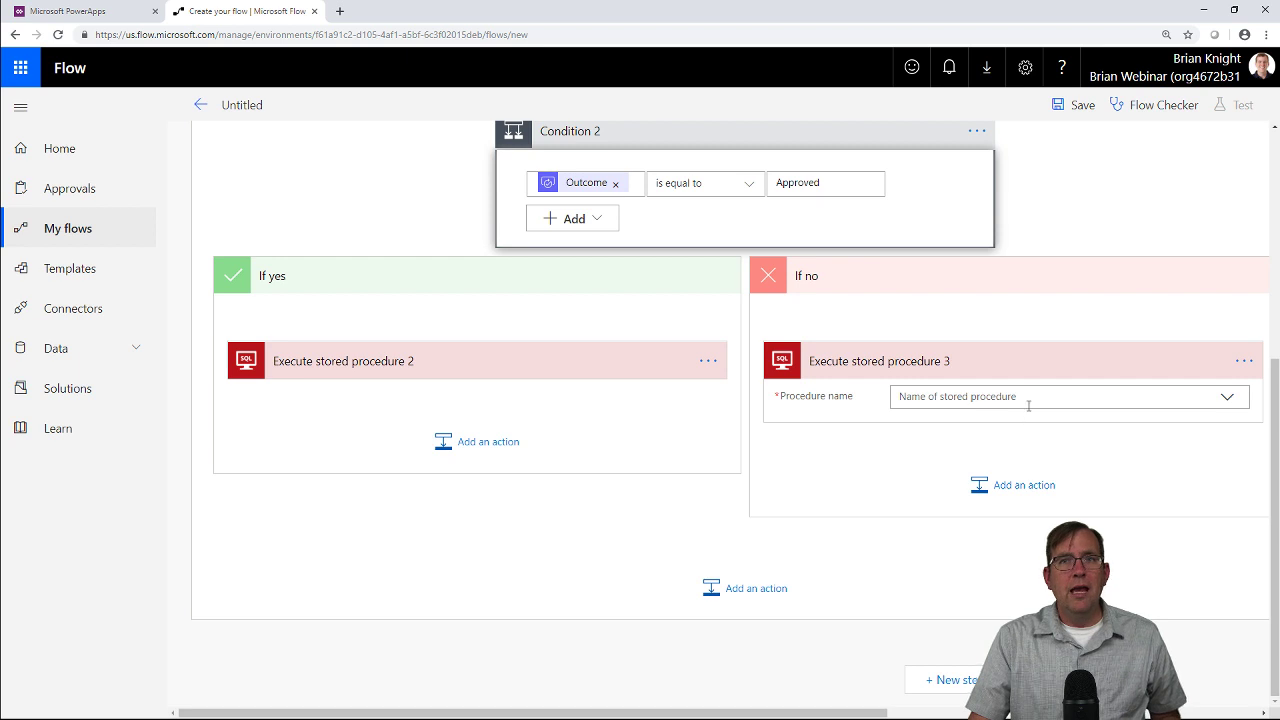
Select uspTimeCardStatusChange in both stored procedure actions, then target the If no Status field.
{"action": "left_click", "coordinate": [1226, 396]}
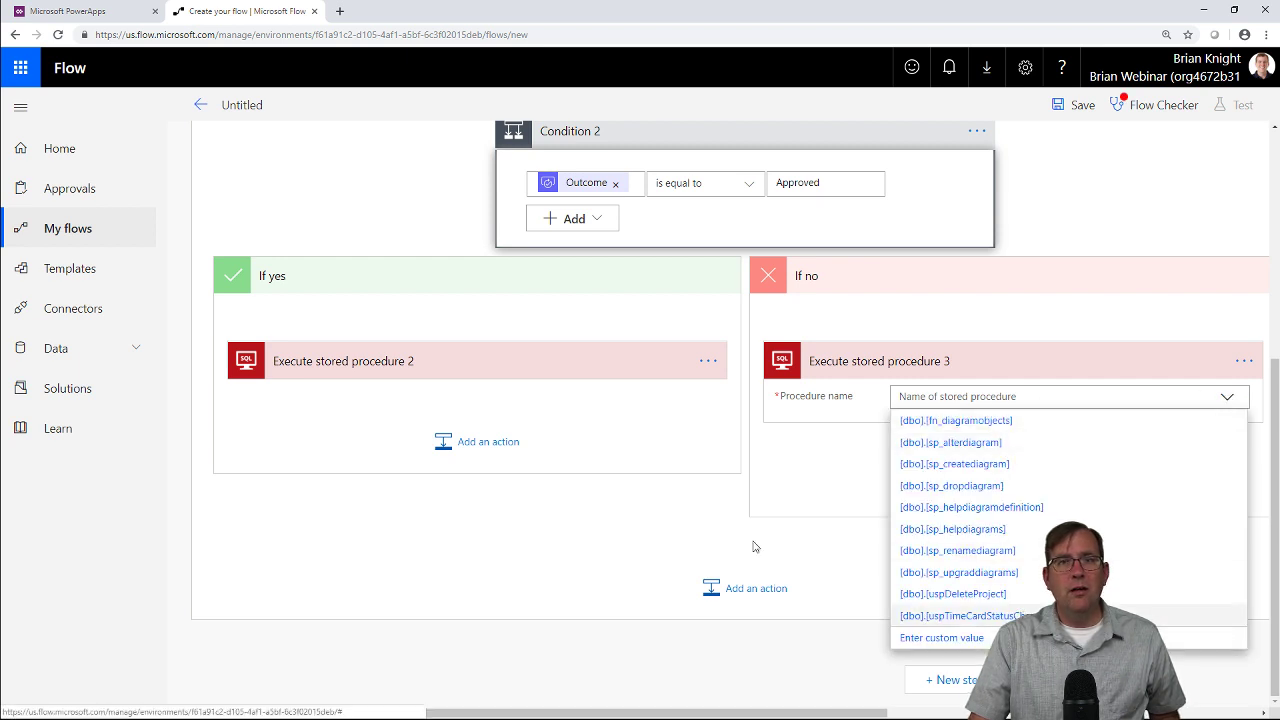
{"action": "key", "text": "Return"}
{"action": "scroll", "coordinate": [731, 389], "scroll_direction": "down", "scroll_amount": 1}
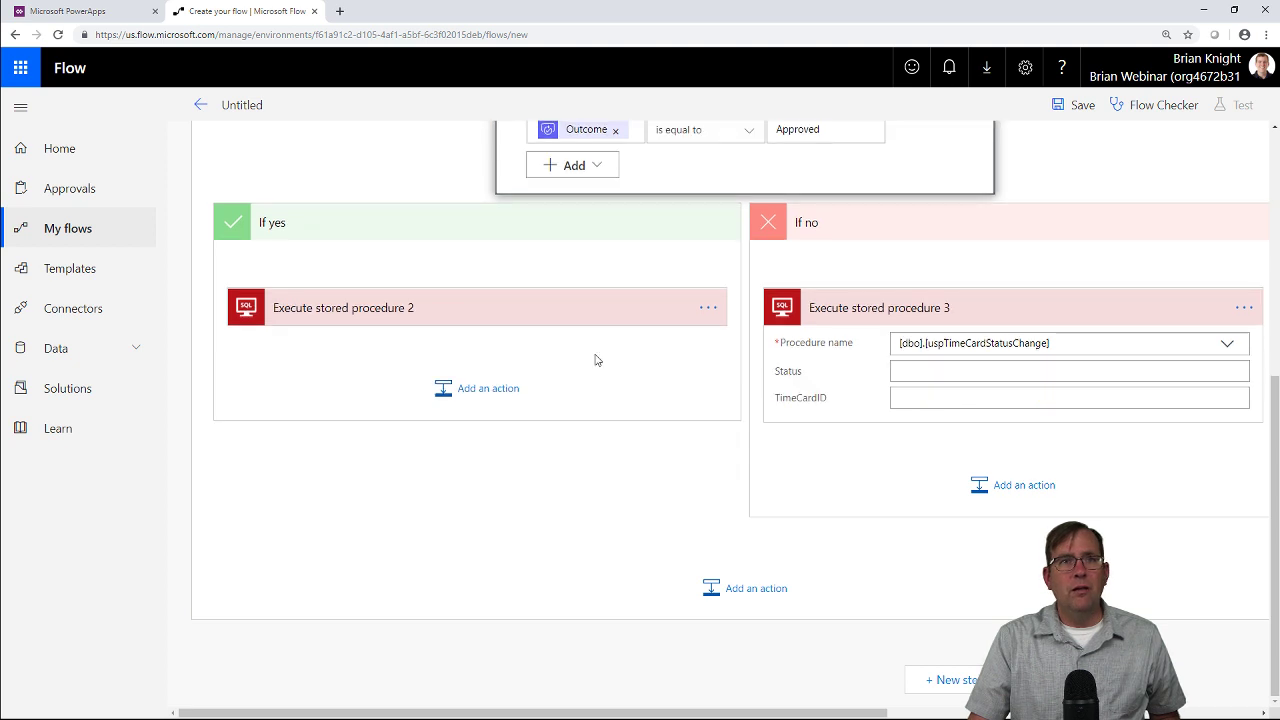
{"action": "left_click", "coordinate": [581, 320]}
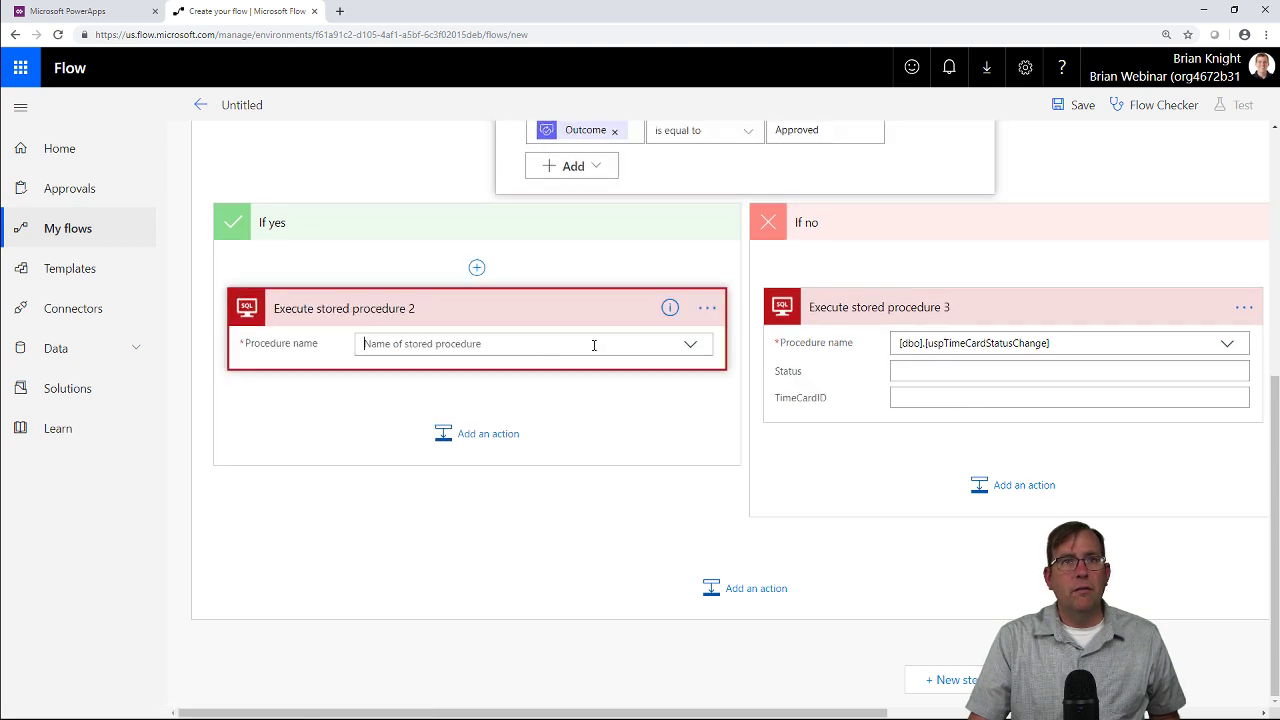
{"action": "left_click", "coordinate": [592, 344]}
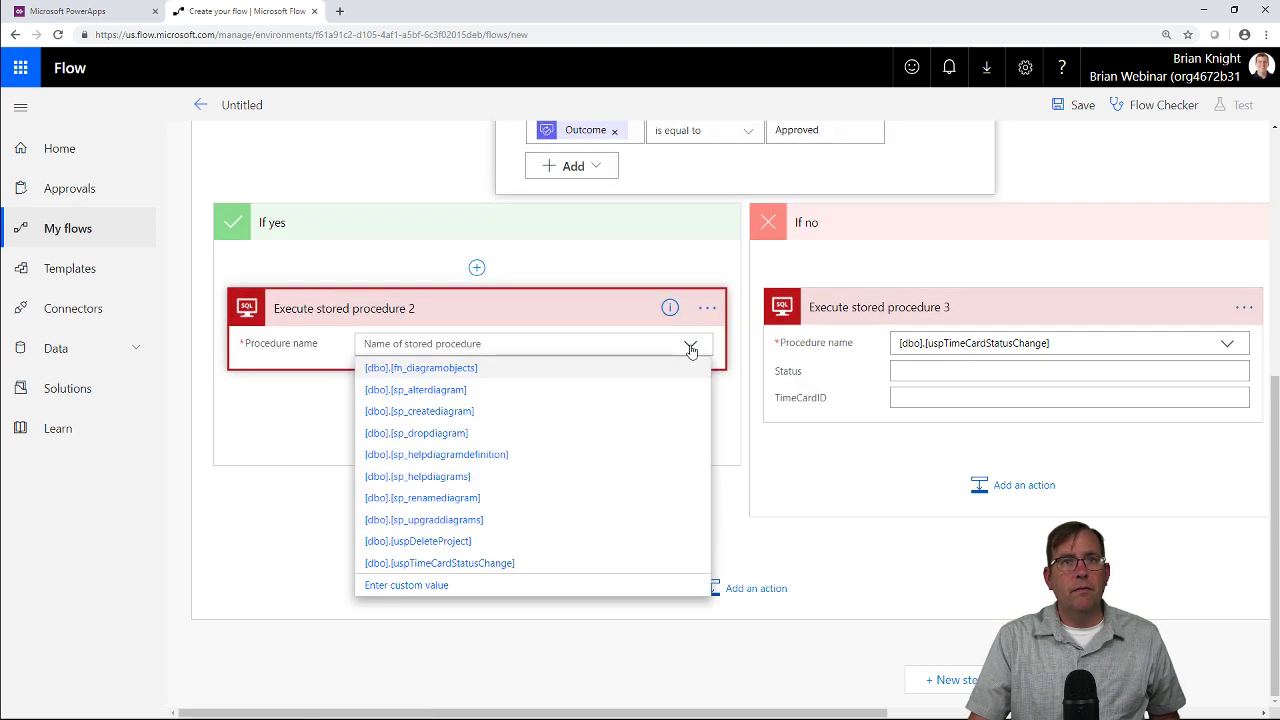
{"action": "left_click", "coordinate": [484, 565]}
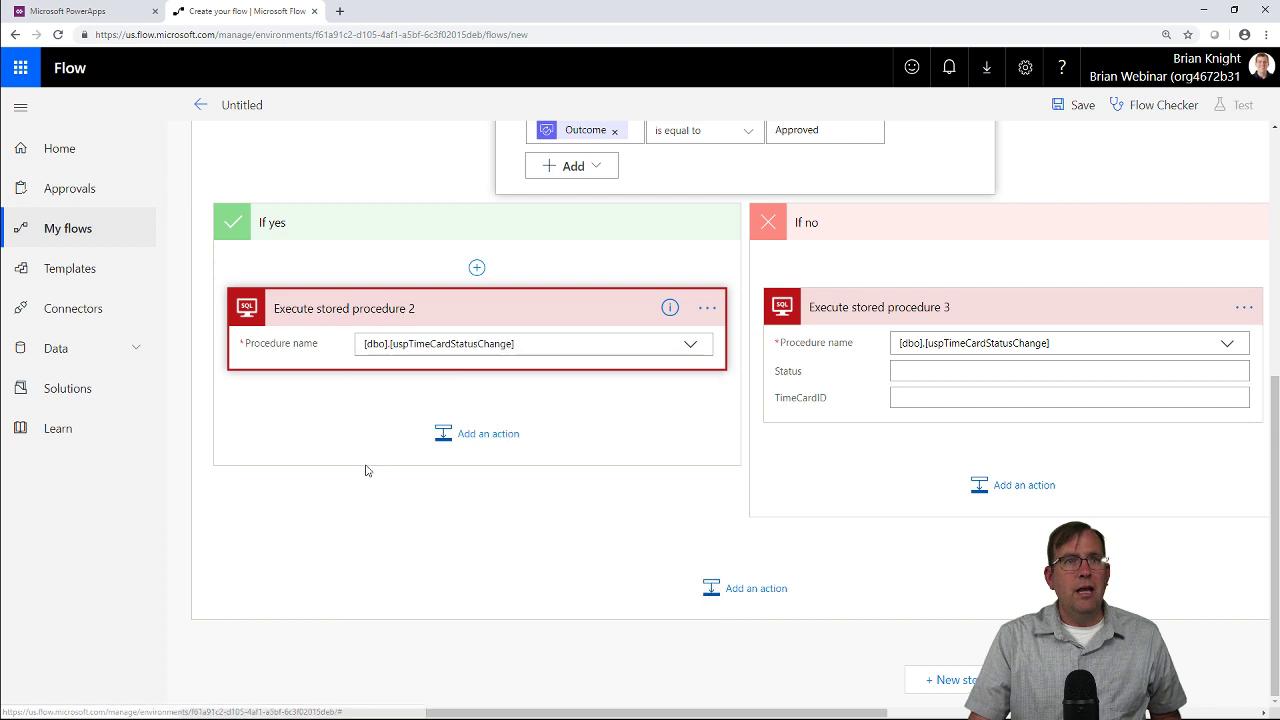
{"action": "left_click", "coordinate": [961, 370]}
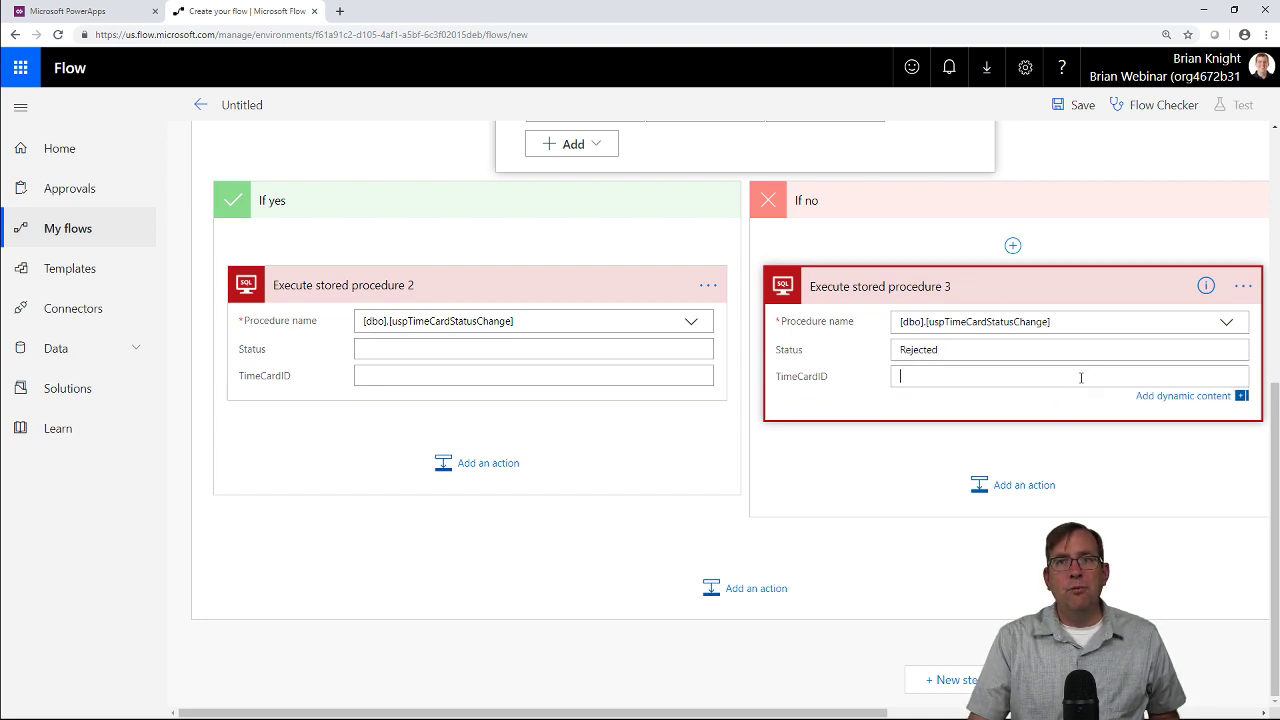
Map TimeCardID from Dynamic content into both stored procedures and set procedure 2's Status to Approved.
{"action": "key", "text": "ctrl+minus"}
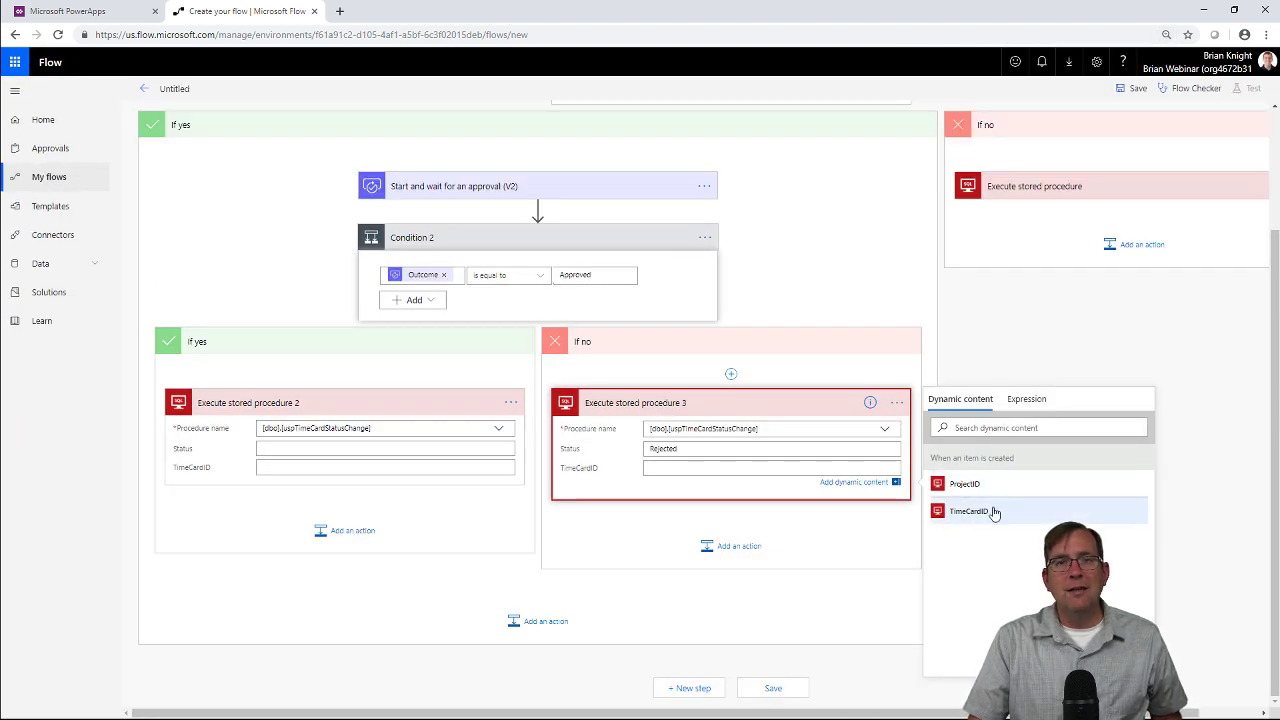
{"action": "left_click", "coordinate": [994, 512]}
{"action": "key", "text": "ctrl+plus"}
{"action": "key", "text": "ctrl+plus"}
{"action": "key", "text": "ctrl+plus"}
{"action": "key", "text": "ctrl+plus"}
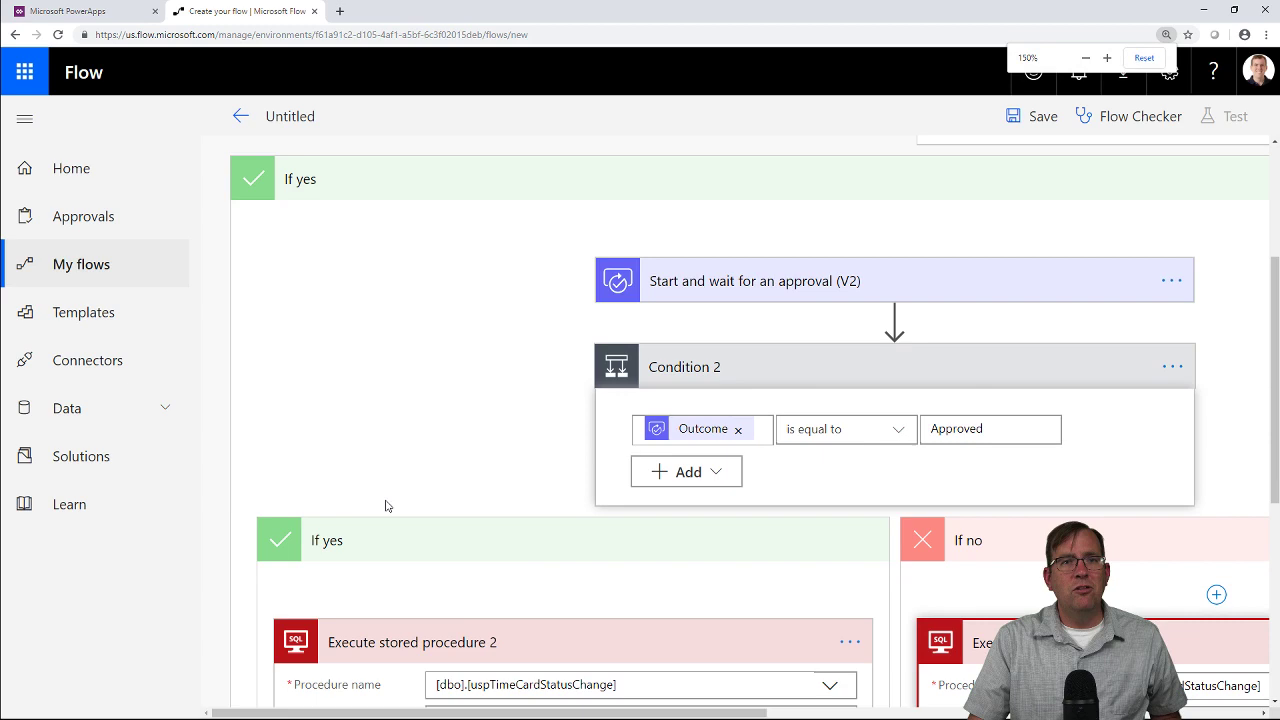
{"action": "scroll", "coordinate": [385, 506], "scroll_direction": "down", "scroll_amount": 3}
{"action": "left_click", "coordinate": [528, 417]}
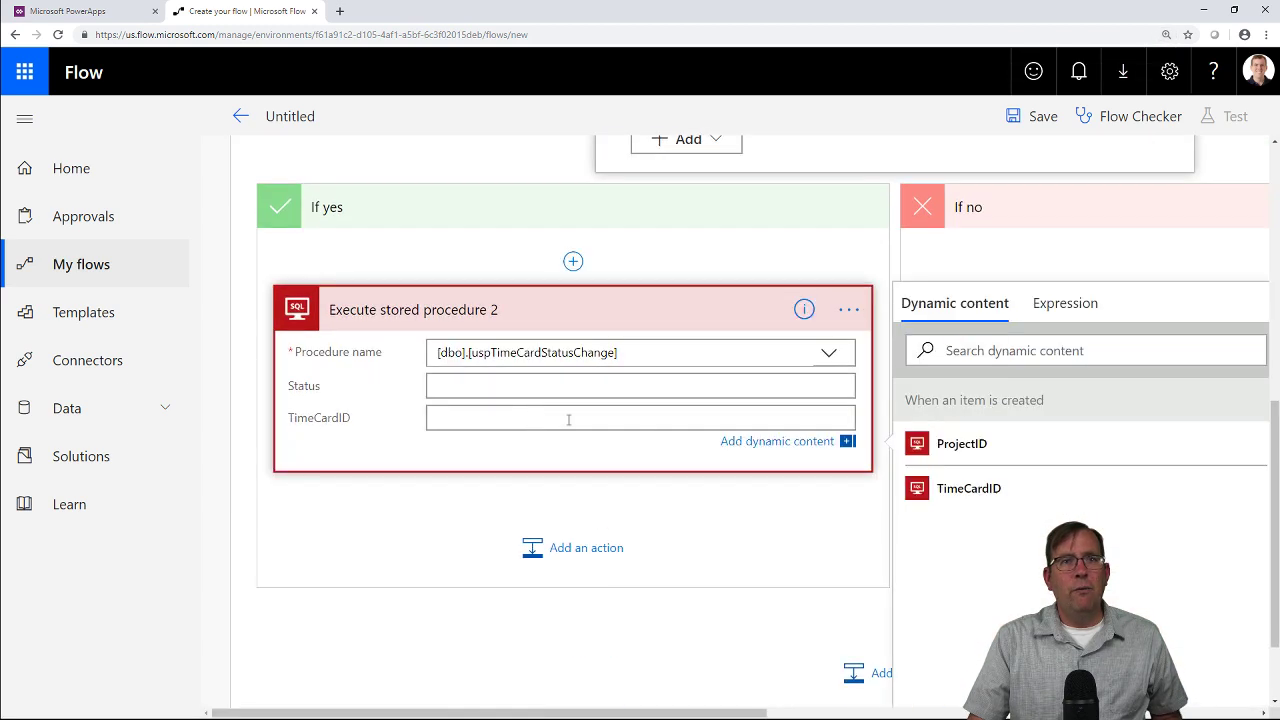
{"action": "left_click", "coordinate": [935, 486]}
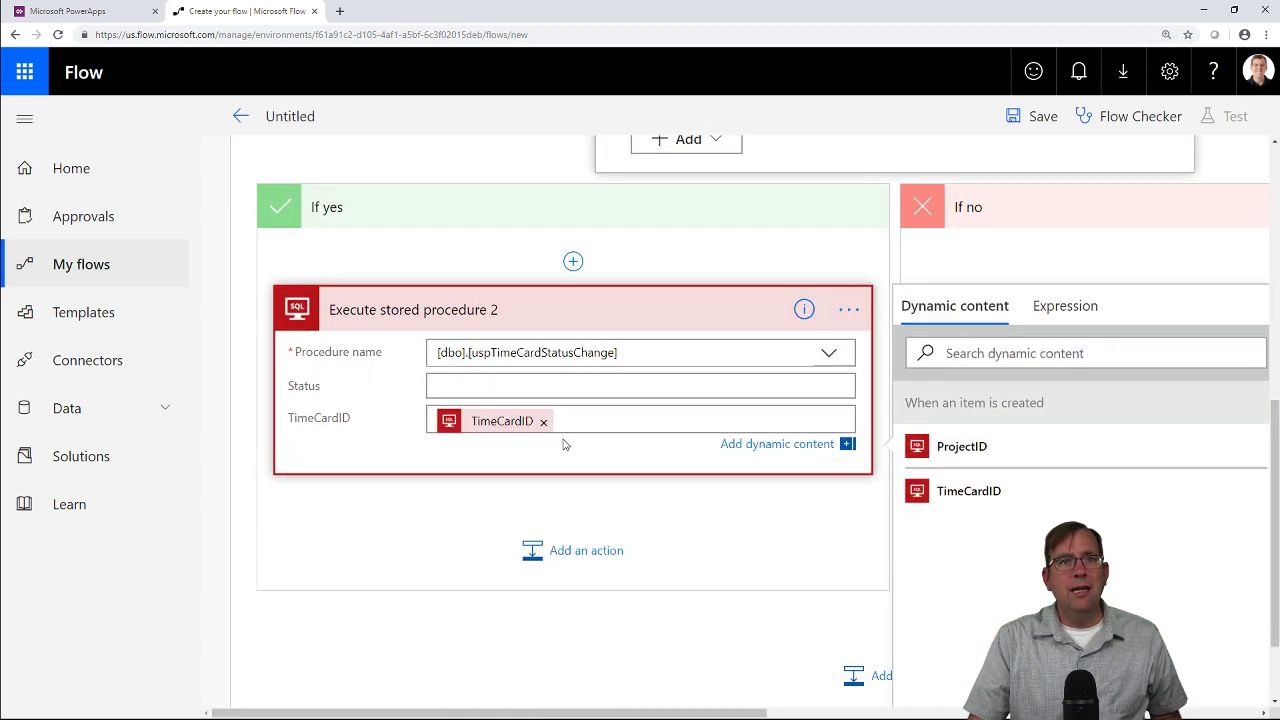
{"action": "left_click", "coordinate": [550, 386]}
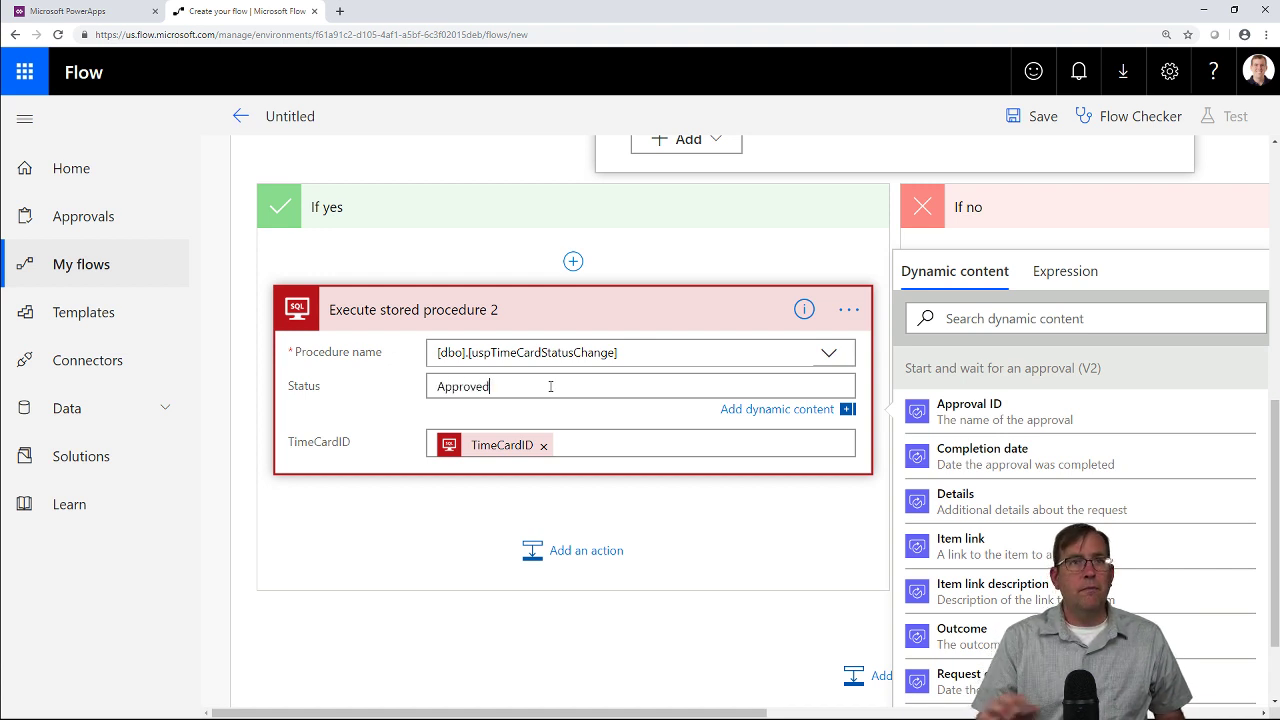
{"action": "left_click", "coordinate": [513, 637]}
{"action": "scroll", "coordinate": [694, 514], "scroll_direction": "up", "scroll_amount": 3}
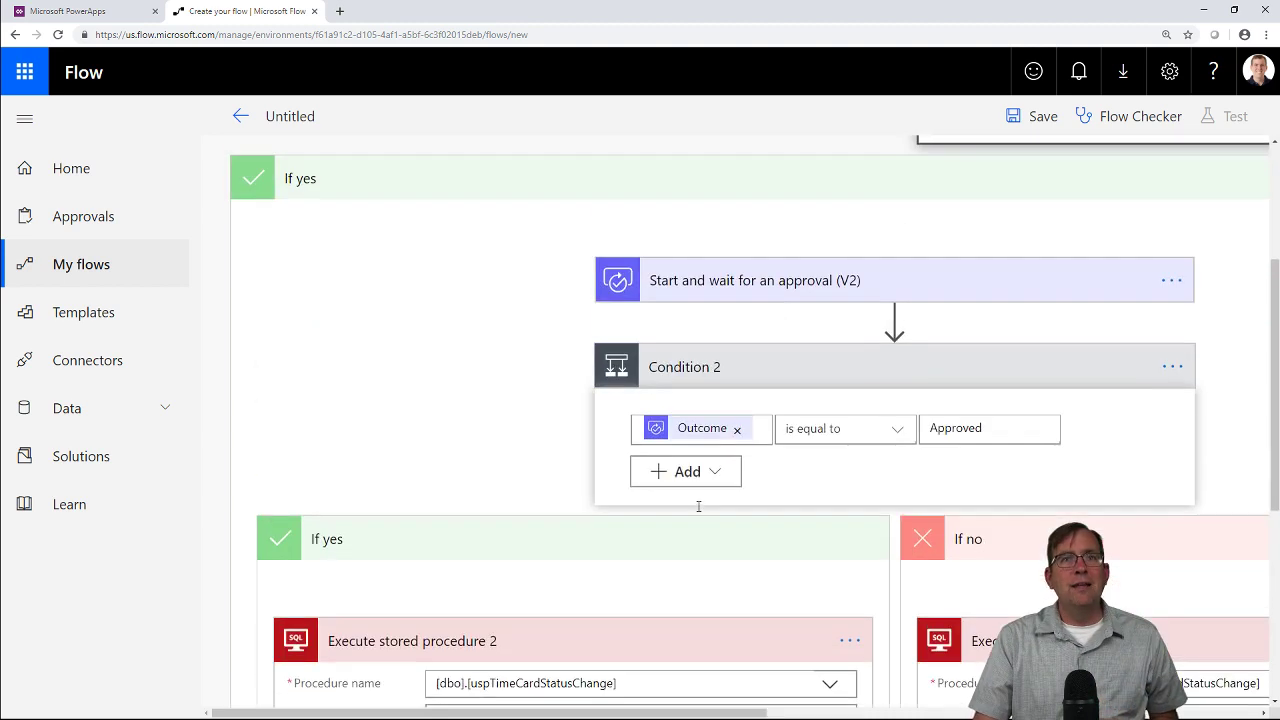
{"action": "scroll", "coordinate": [698, 506], "scroll_direction": "up", "scroll_amount": 2}
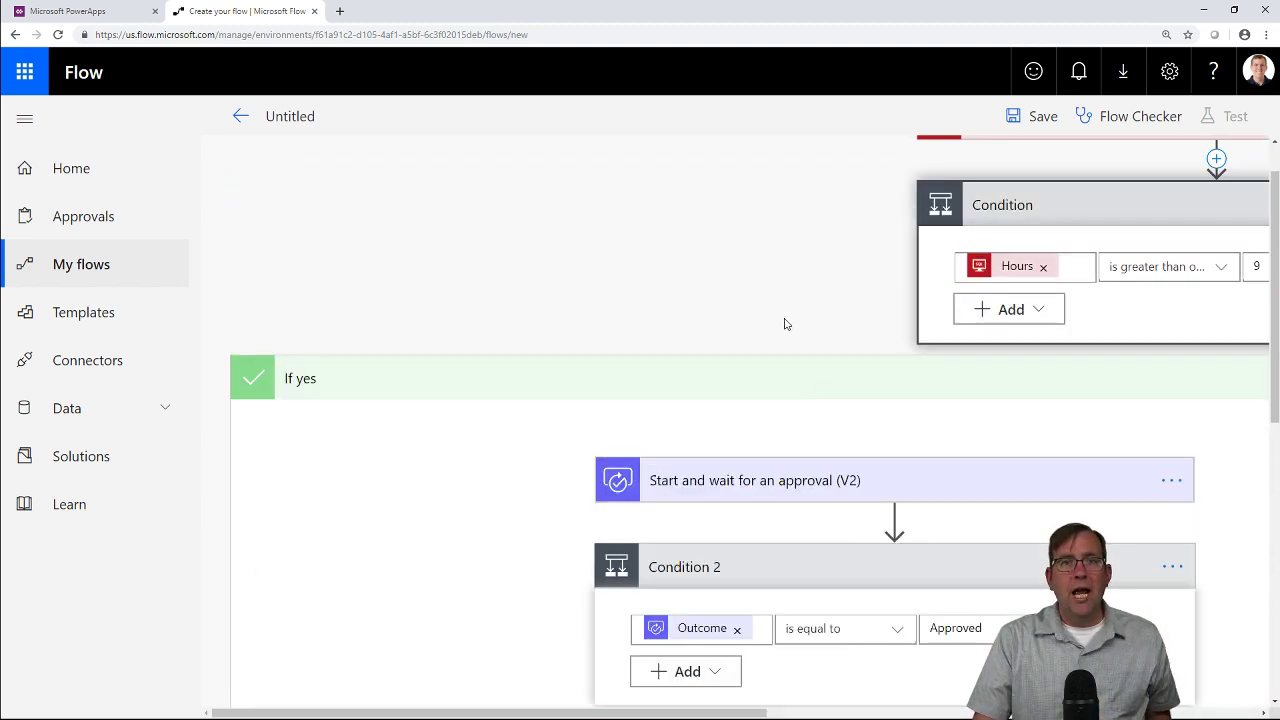
{"action": "key", "text": "ctrl+minus"}
{"action": "key", "text": "ctrl+minus"}
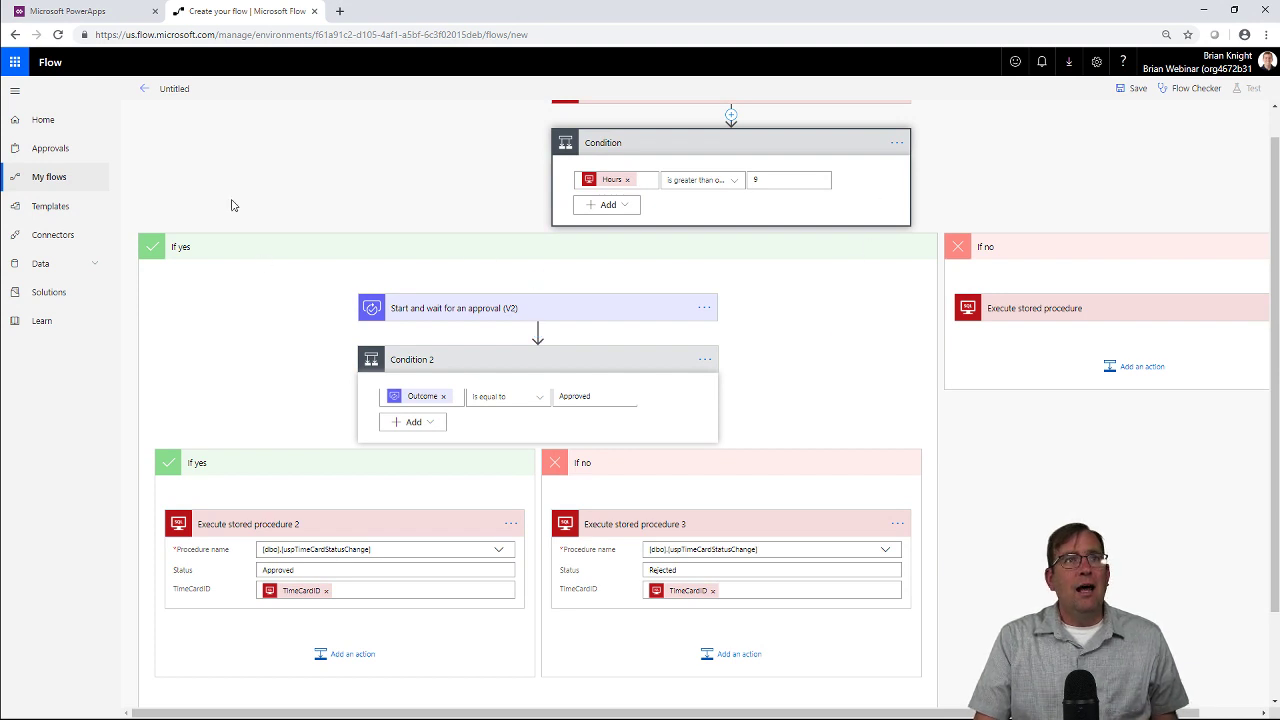
Name the flow 'Youtube TimeCard Approval' and save it.
{"action": "left_click", "coordinate": [176, 92]}
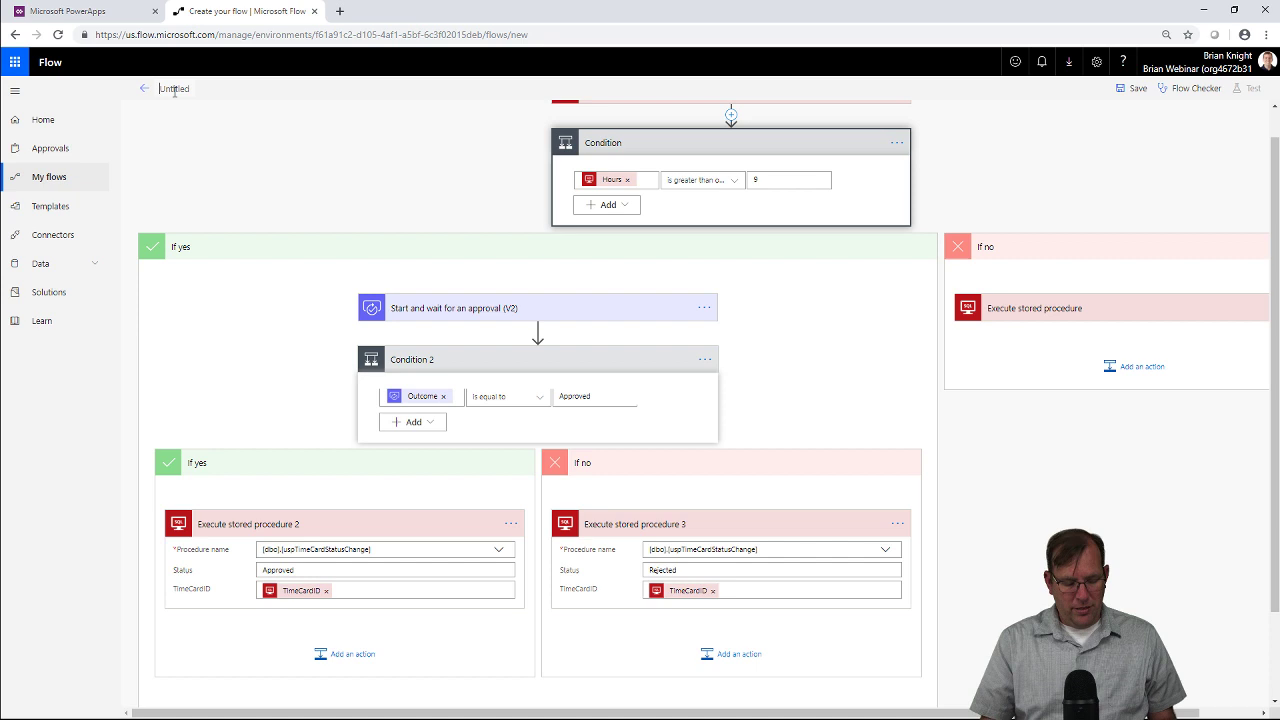
{"action": "type", "text": "Youtube TimeCard Approval"}
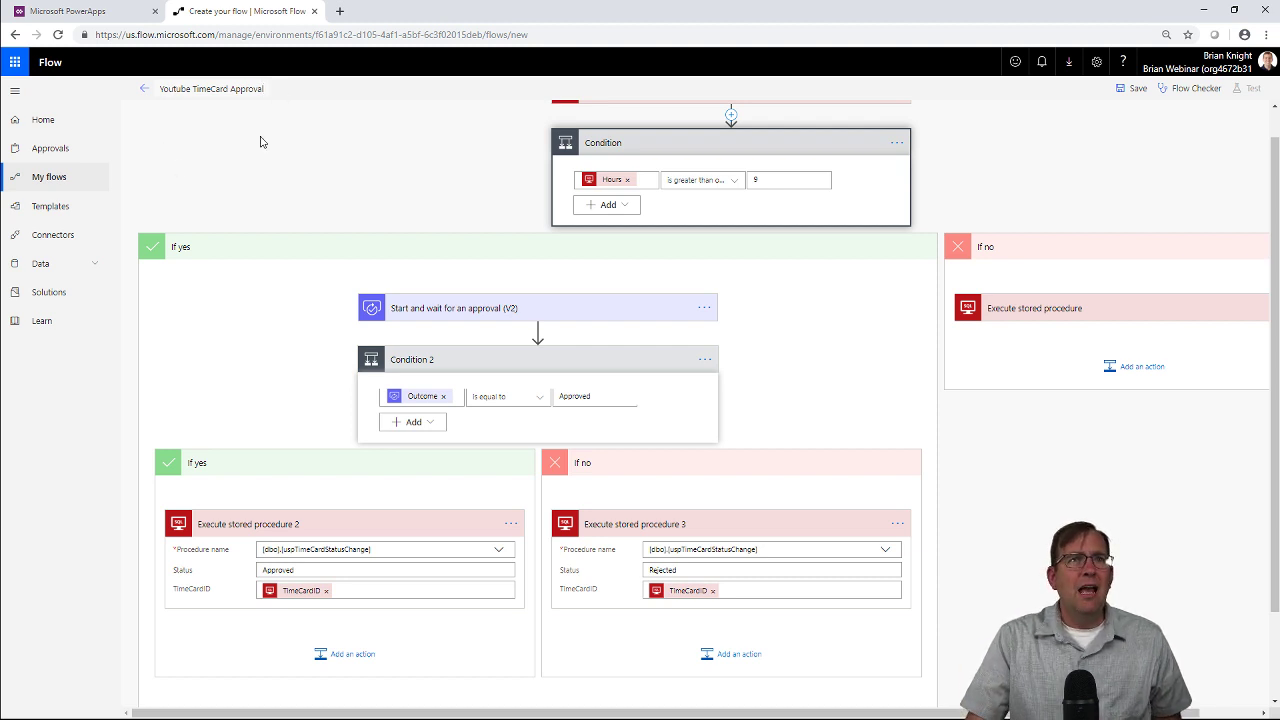
{"action": "left_click", "coordinate": [1132, 88]}
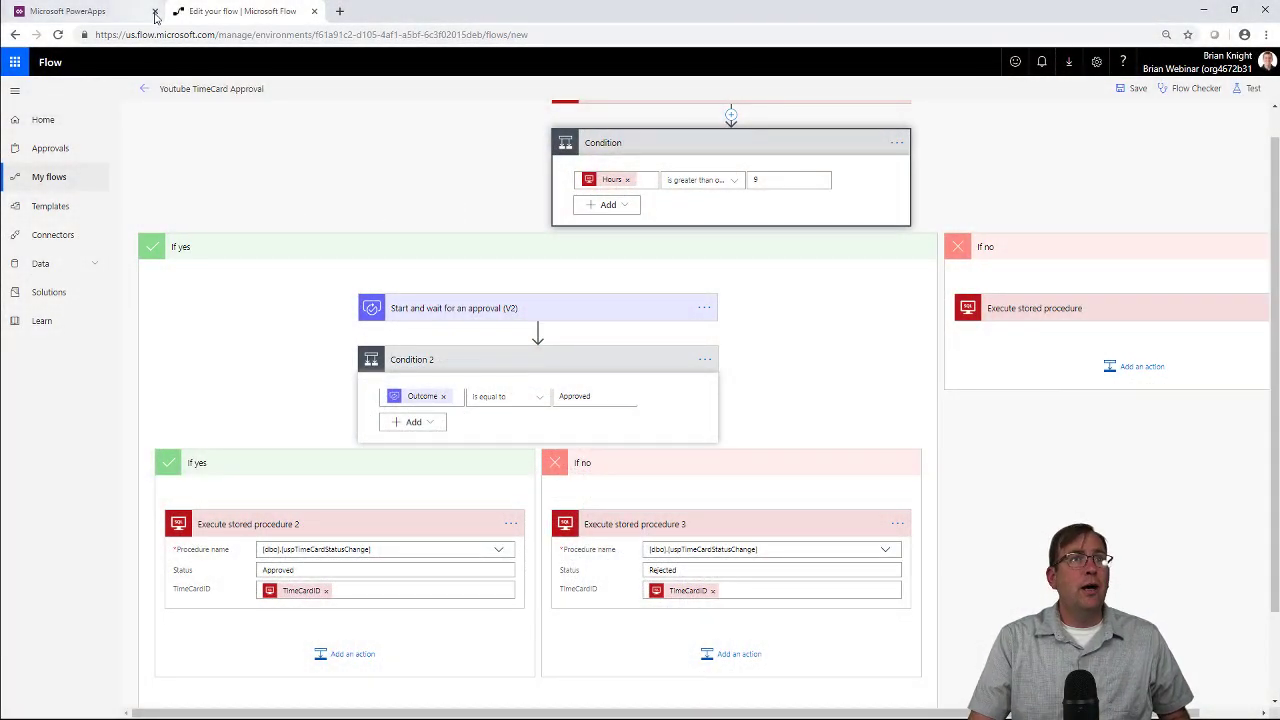
Leave the designer for the flow's details page and switch to SQL Server Management Studio.
{"action": "left_click", "coordinate": [144, 88]}
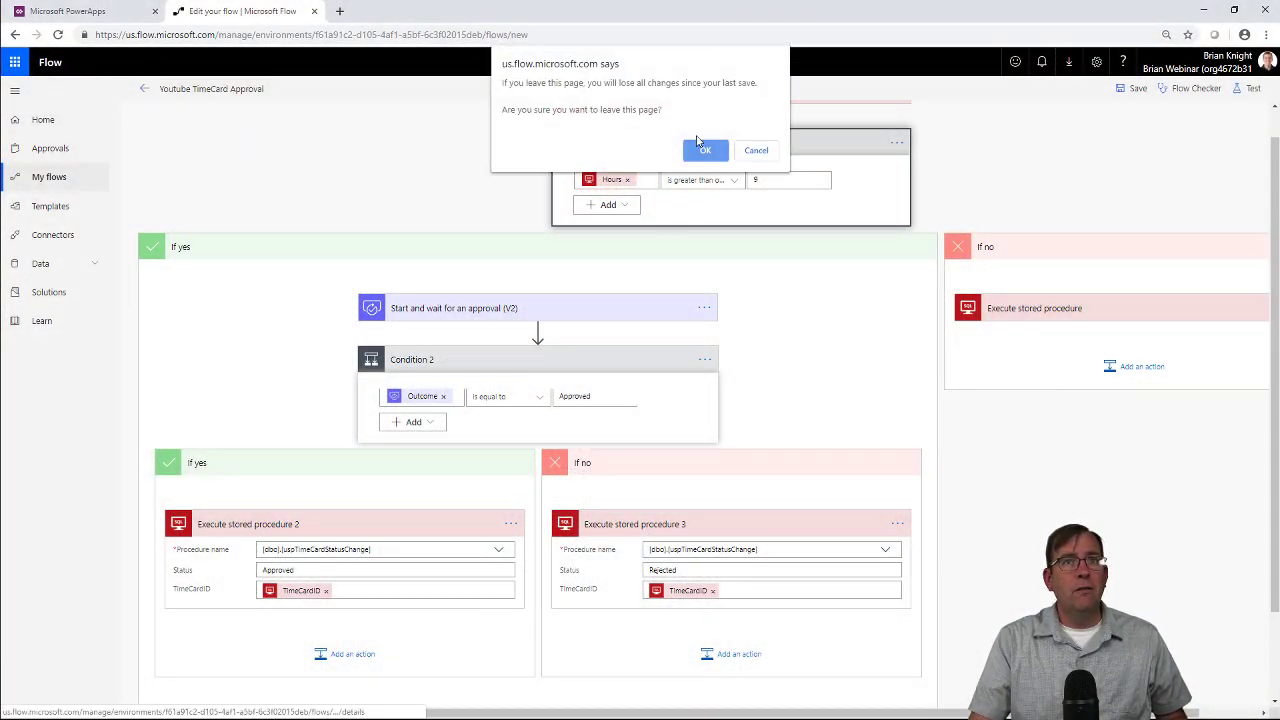
{"action": "left_click", "coordinate": [704, 149]}
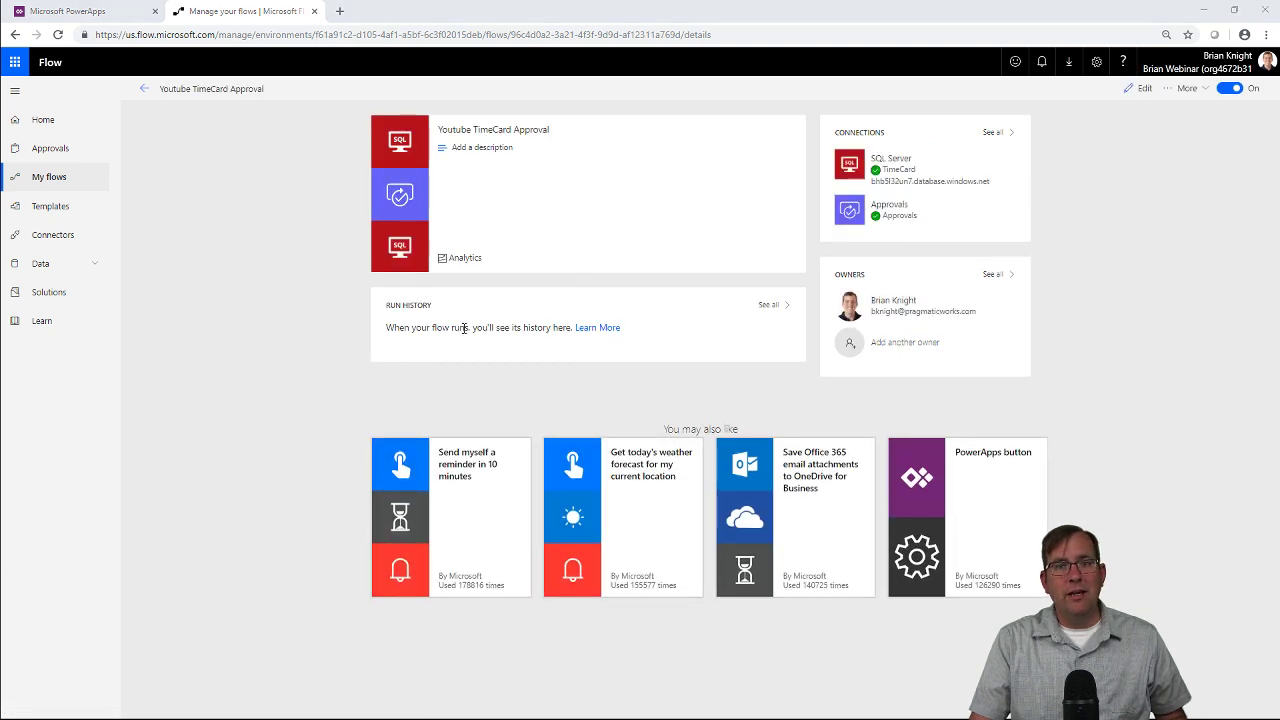
{"action": "key", "text": "alt+Tab"}
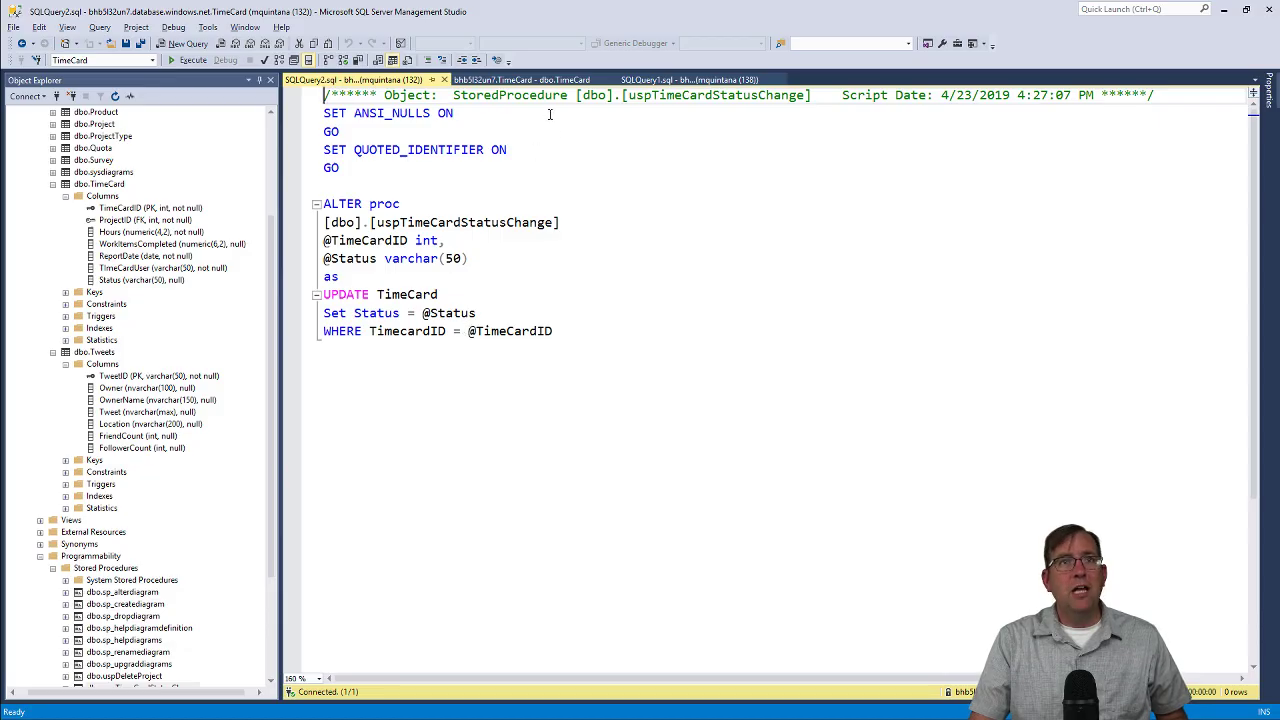
Add TimeCard row 26: project 15, 6 hours, dated 2019-04-22, the user's e-mail, Pending.
{"action": "left_click", "coordinate": [535, 80]}
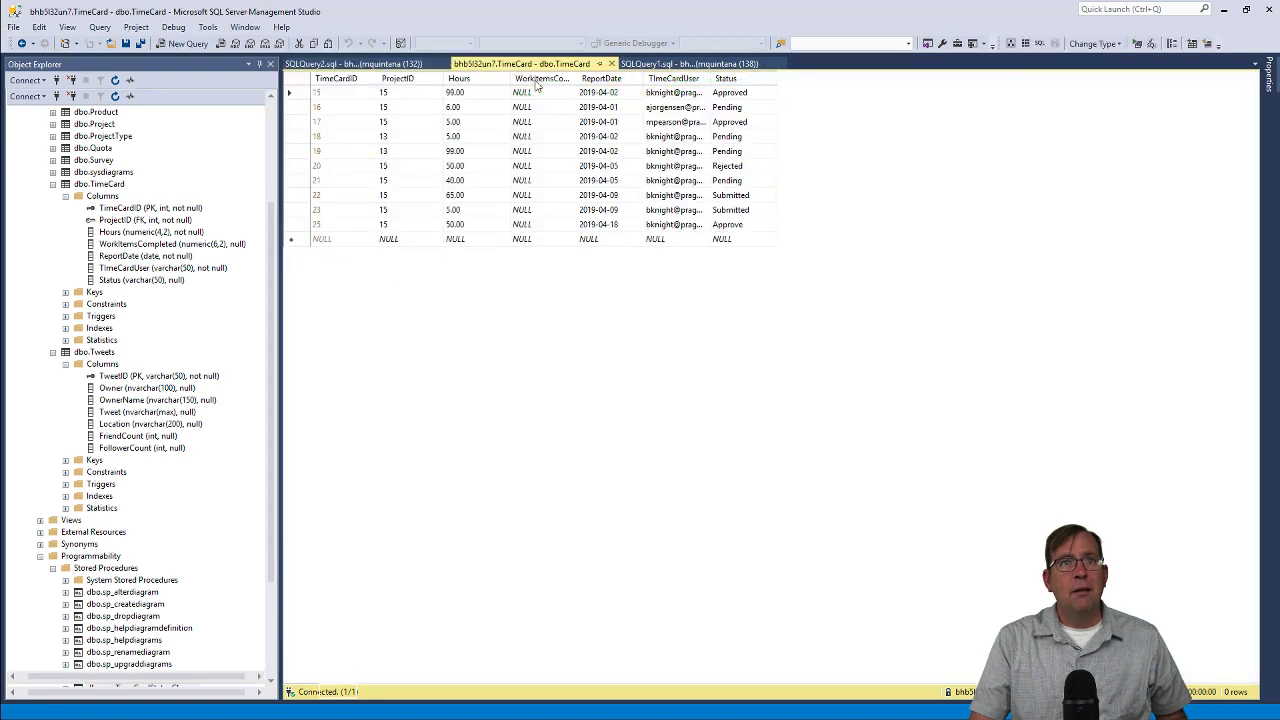
{"action": "left_click", "coordinate": [388, 240]}
{"action": "type", "text": "15"}
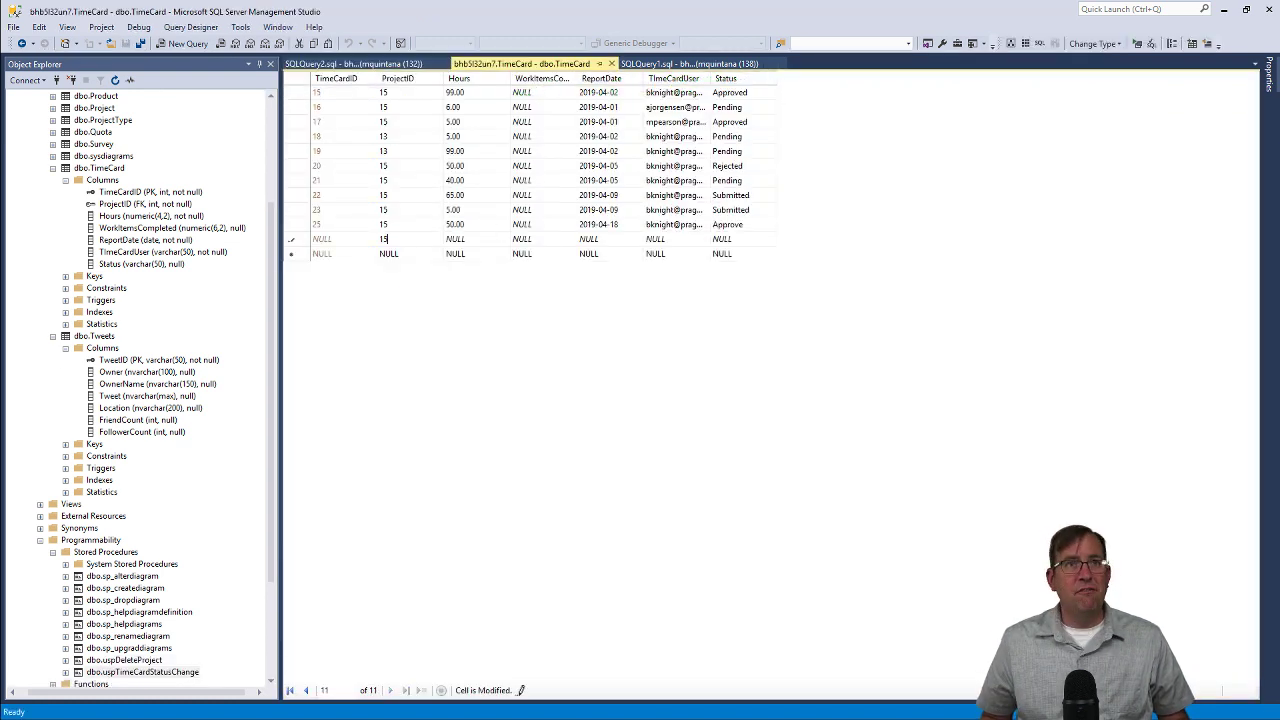
{"action": "key", "text": "Tab"}
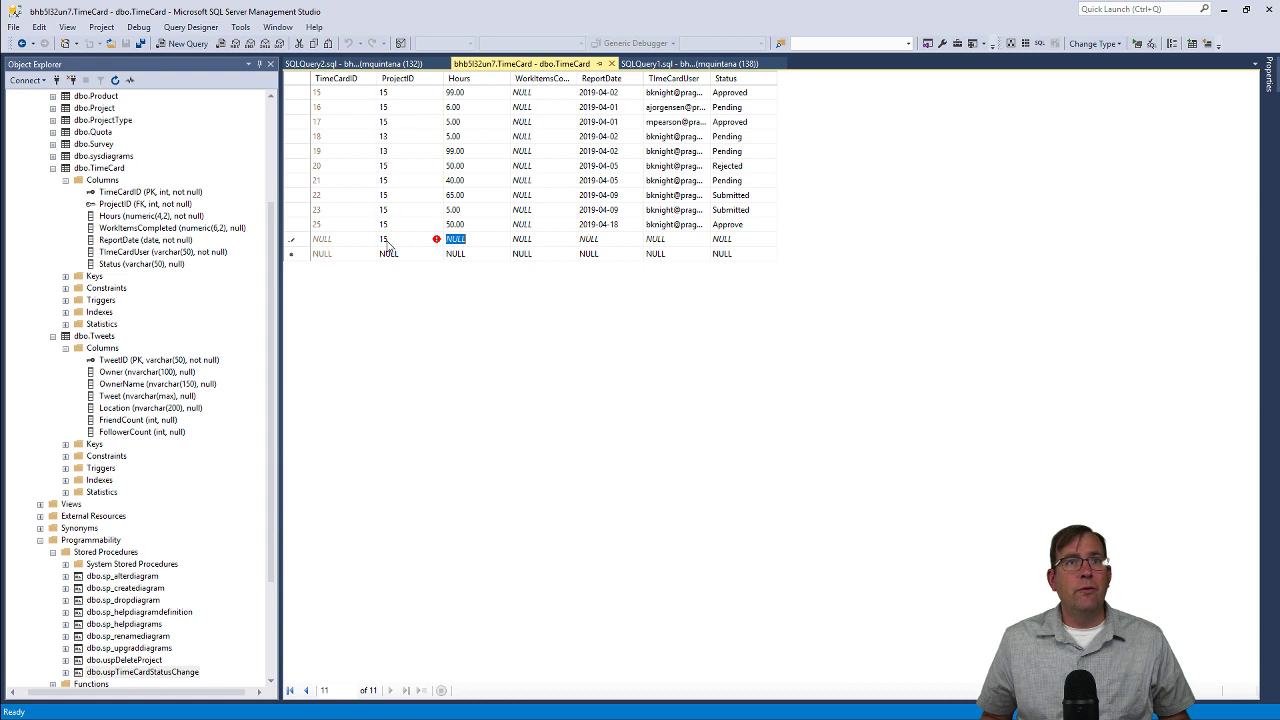
{"action": "type", "text": "5"}
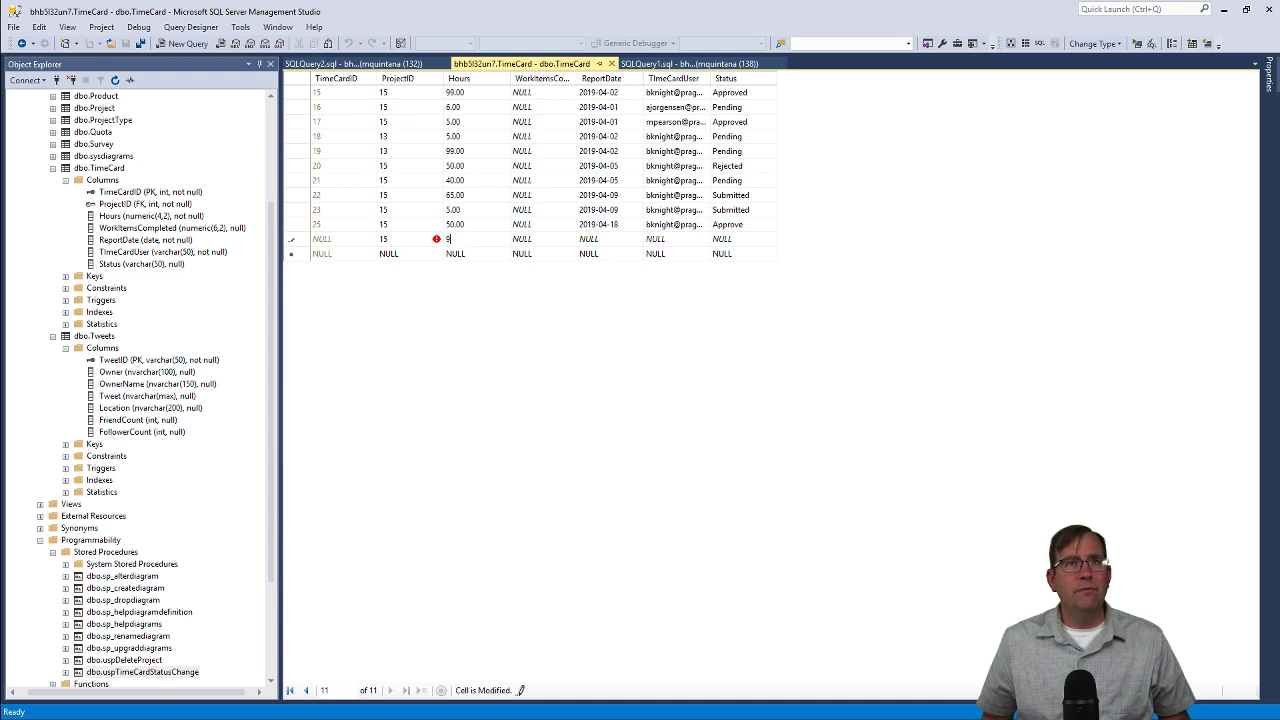
{"action": "type", "text": "6"}
{"action": "key", "text": "Tab"}
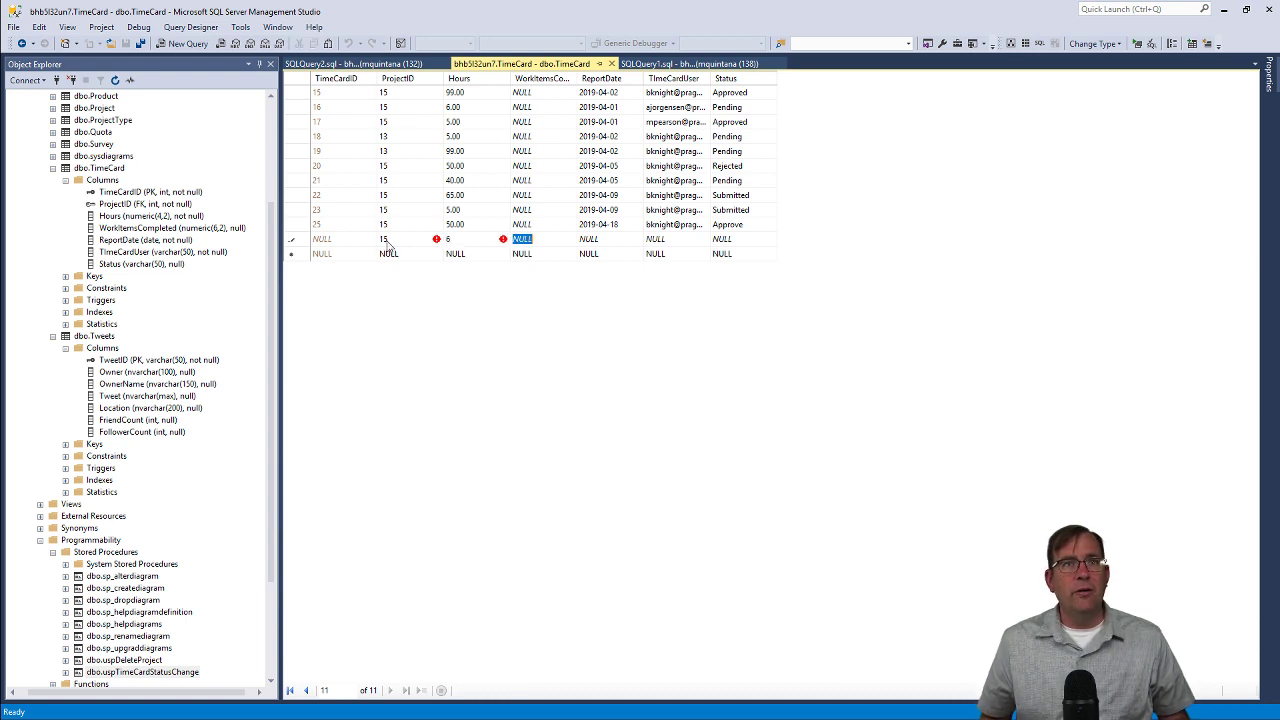
{"action": "key", "text": "Tab"}
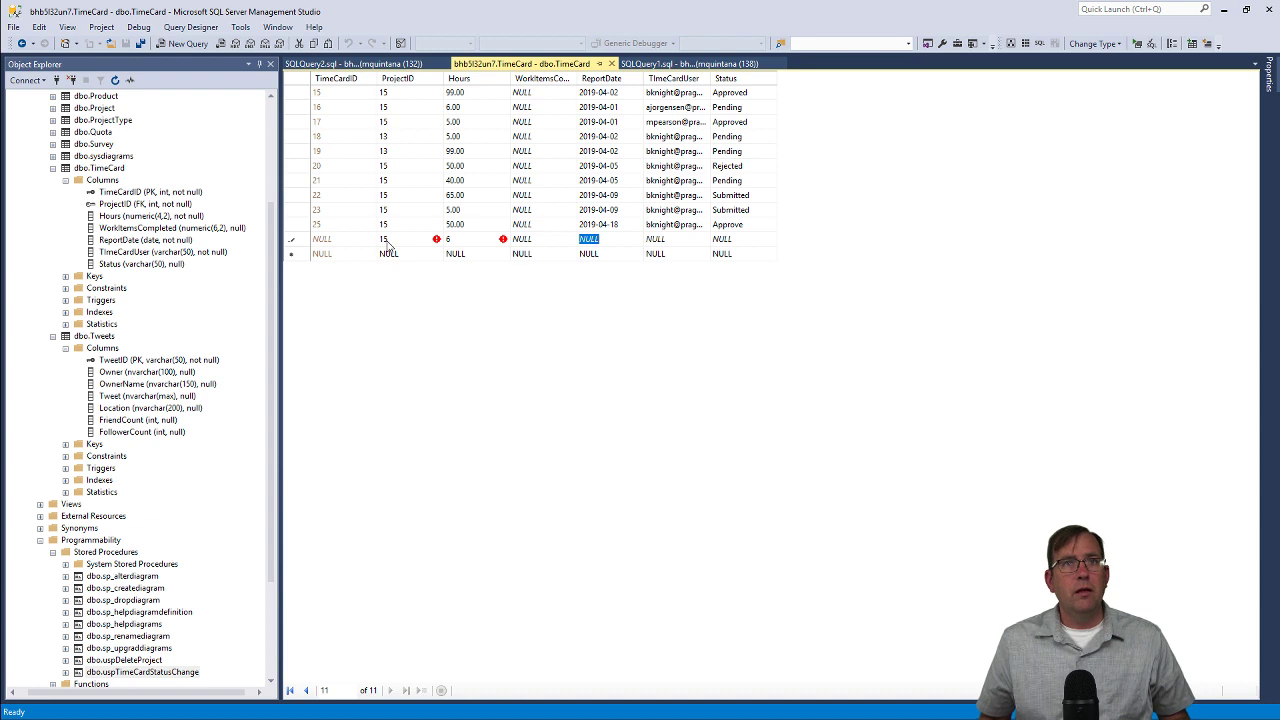
{"action": "type", "text": "2019-04-22"}
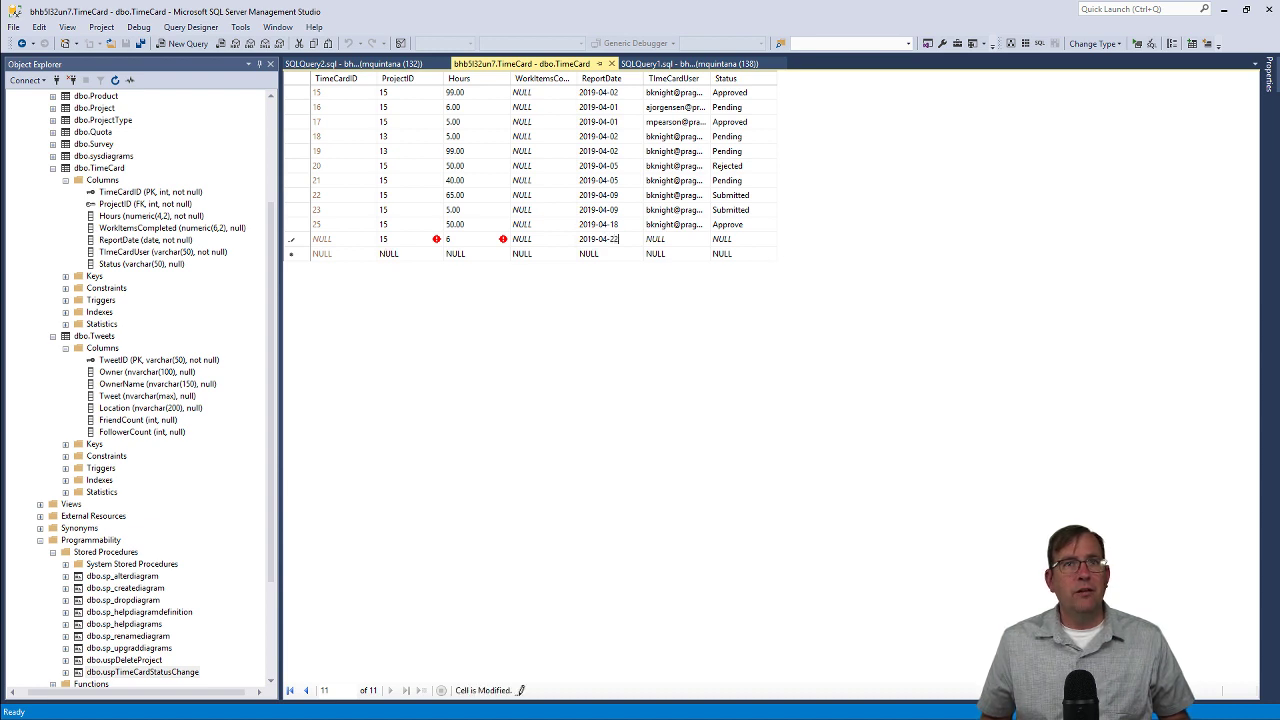
{"action": "key", "text": "Tab"}
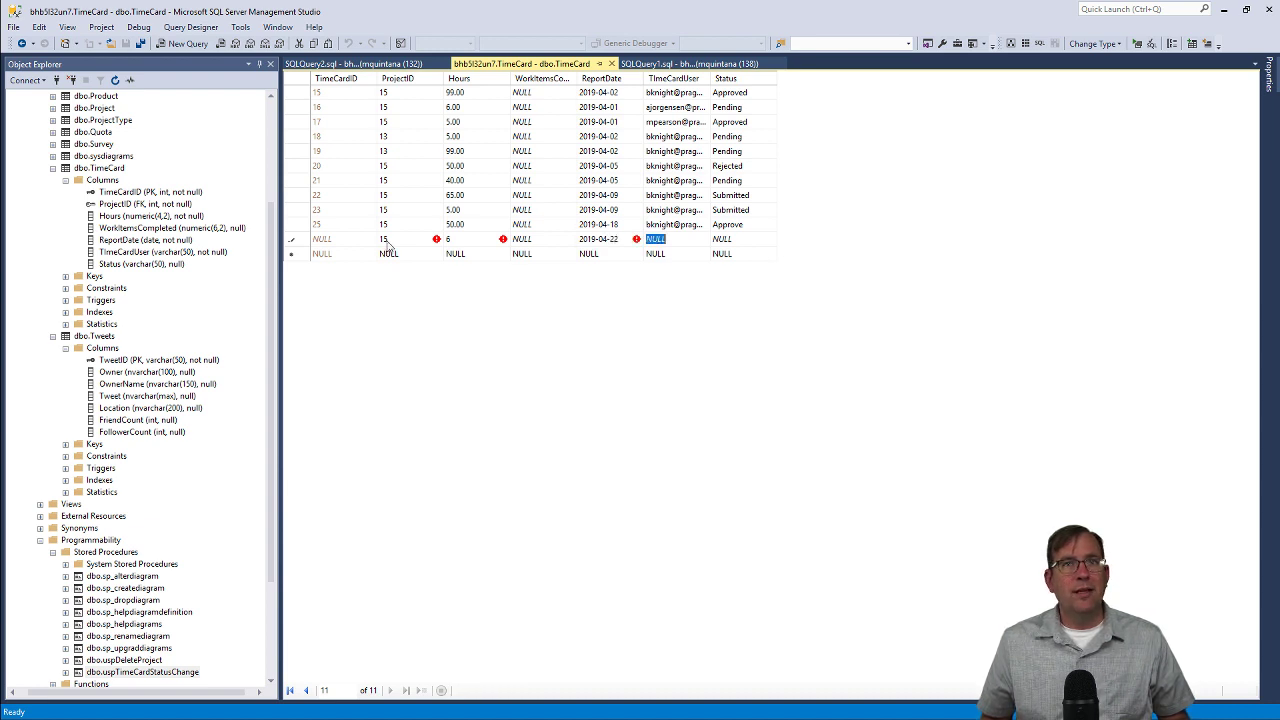
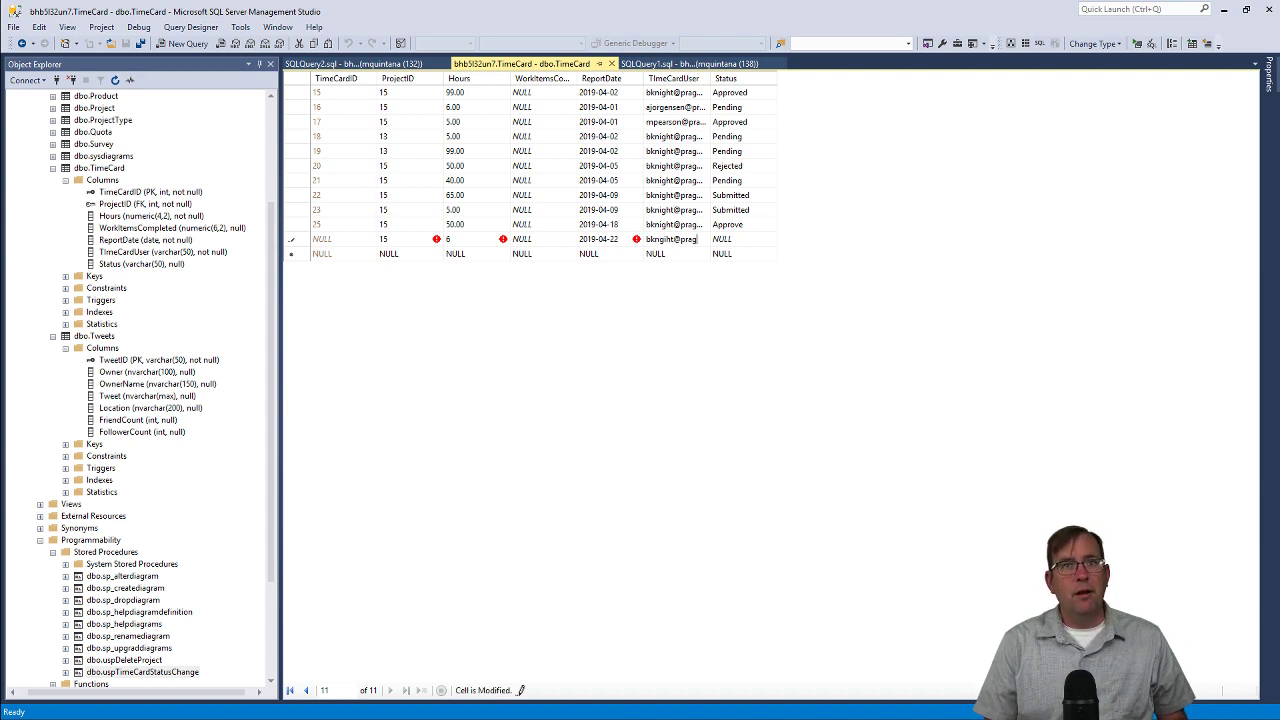
{"action": "key", "text": "Tab"}
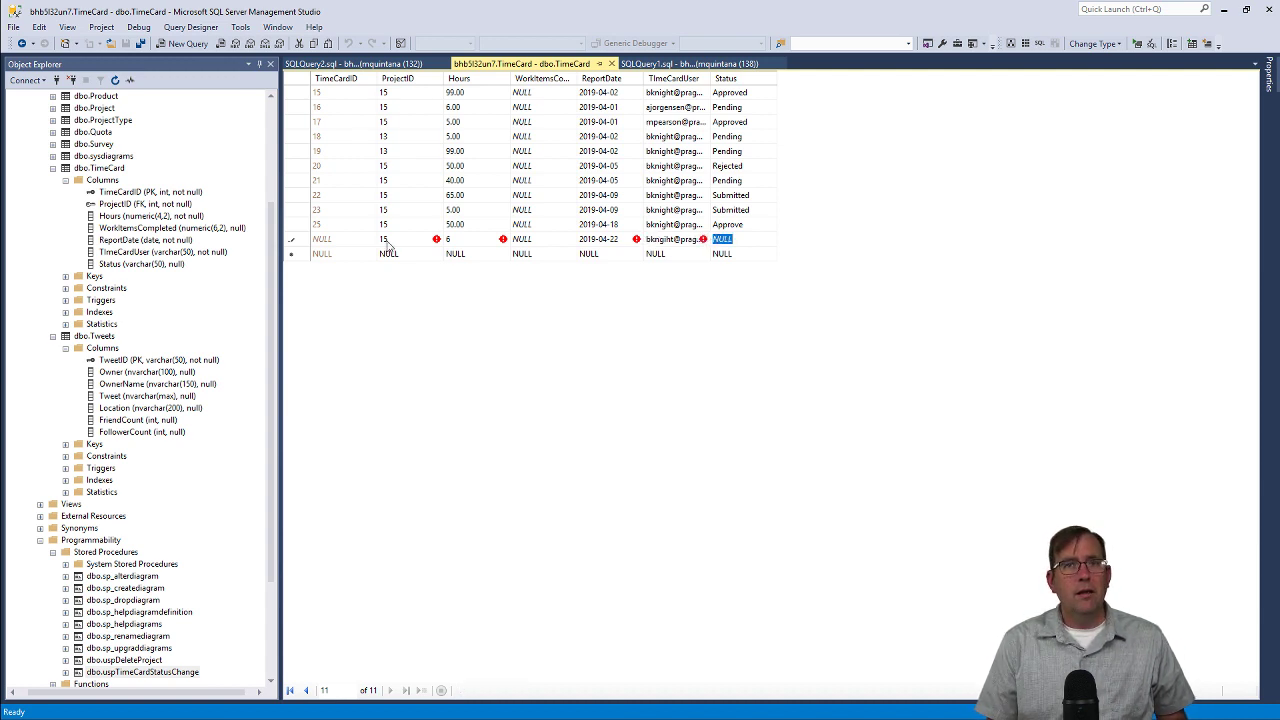
{"action": "type", "text": "P"}
{"action": "key", "text": "BackSpace"}
{"action": "key", "text": "BackSpace"}
{"action": "key", "text": "BackSpace"}
{"action": "key", "text": "BackSpace"}
{"action": "key", "text": "BackSpace"}
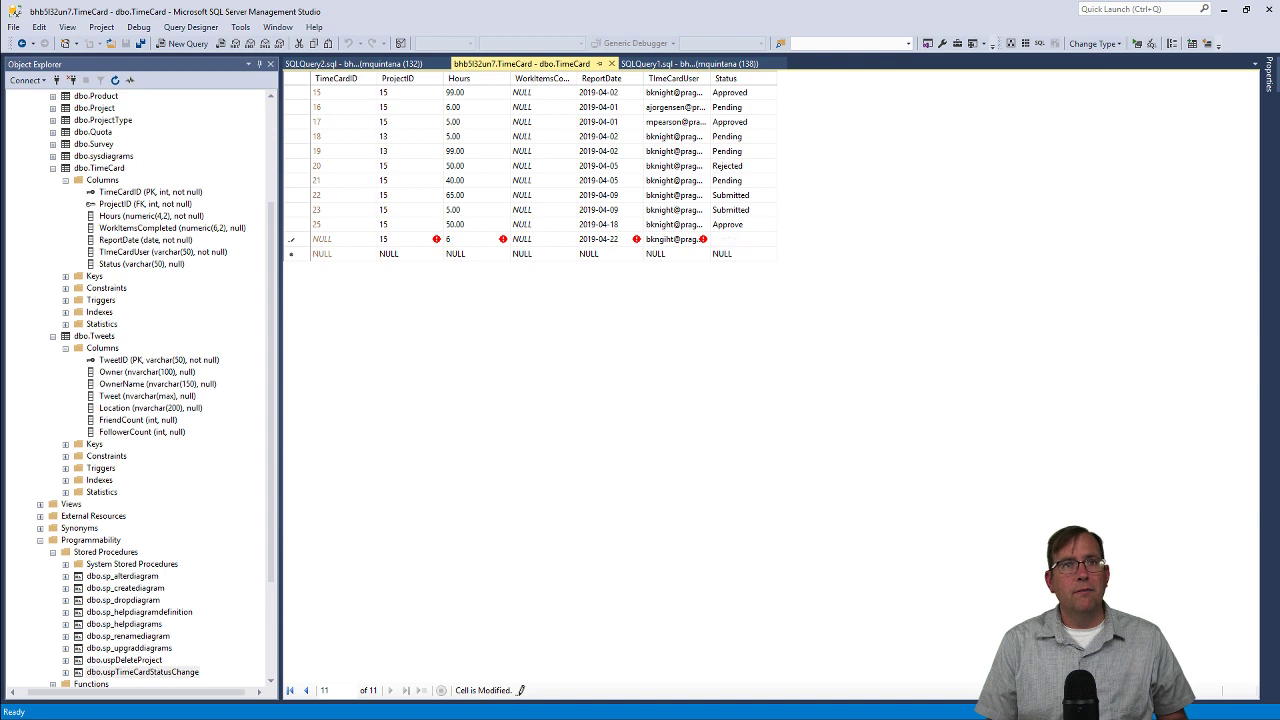
{"action": "key", "text": "Return"}
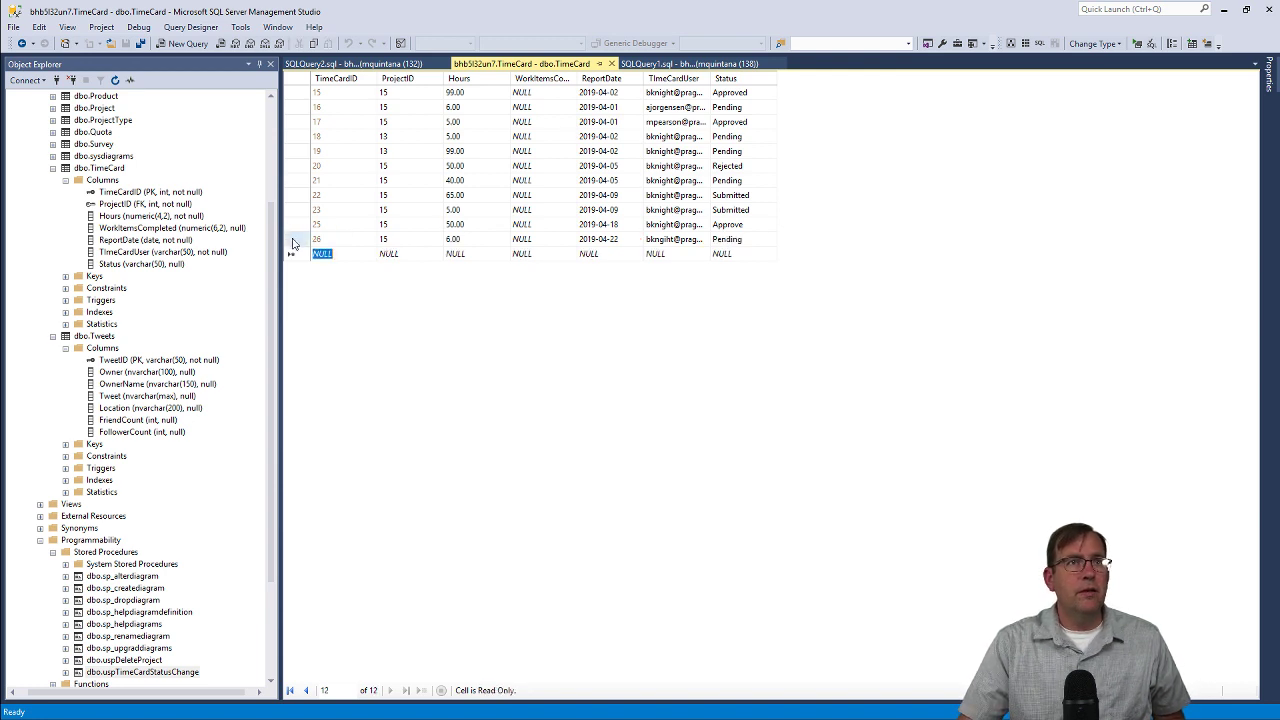
Duplicate row 26 as row 27 with Hours changed to 10, then return to the browser.
{"action": "left_click", "coordinate": [290, 240]}
{"action": "left_click", "coordinate": [298, 256]}
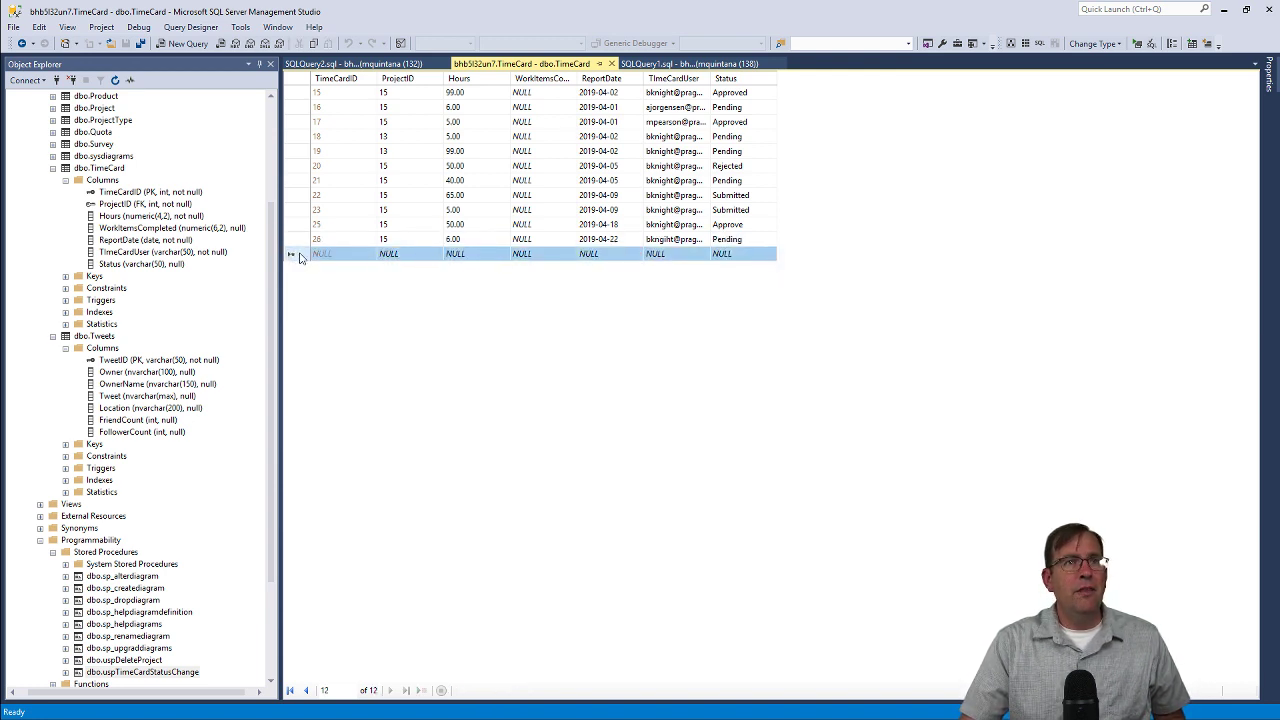
{"action": "key", "text": "ctrl+v"}
{"action": "left_click", "coordinate": [468, 253]}
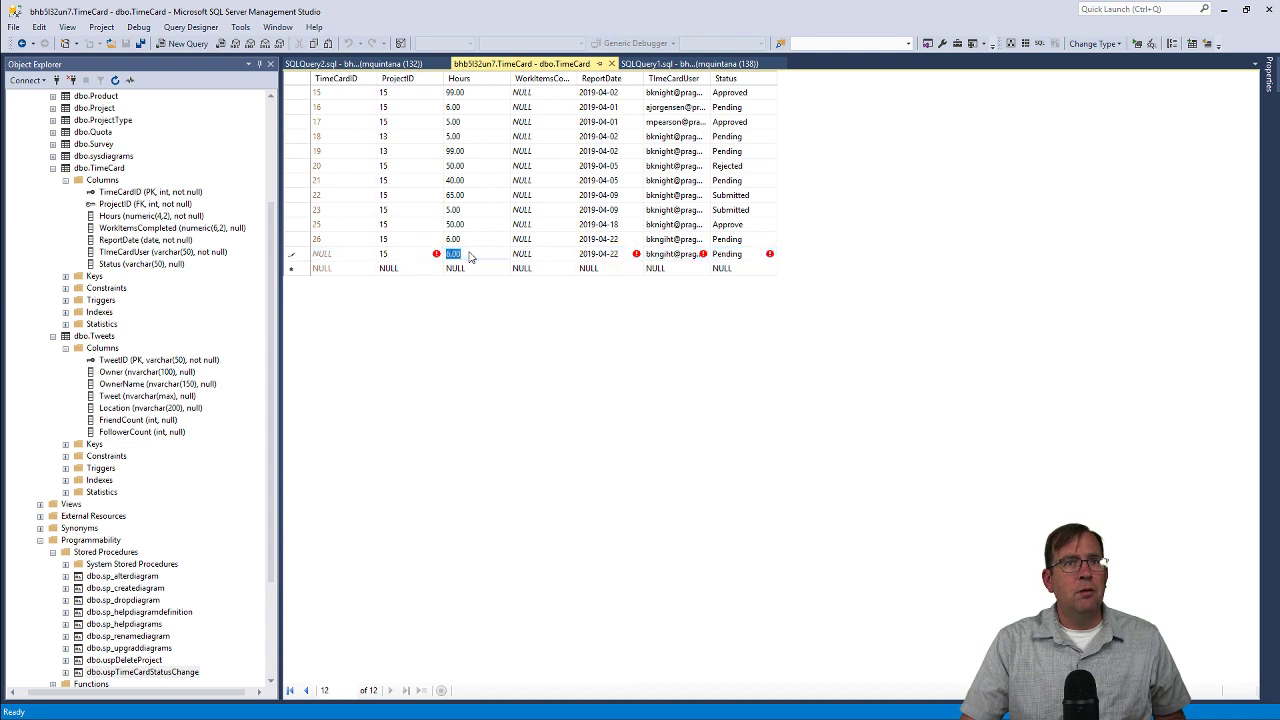
{"action": "type", "text": "10"}
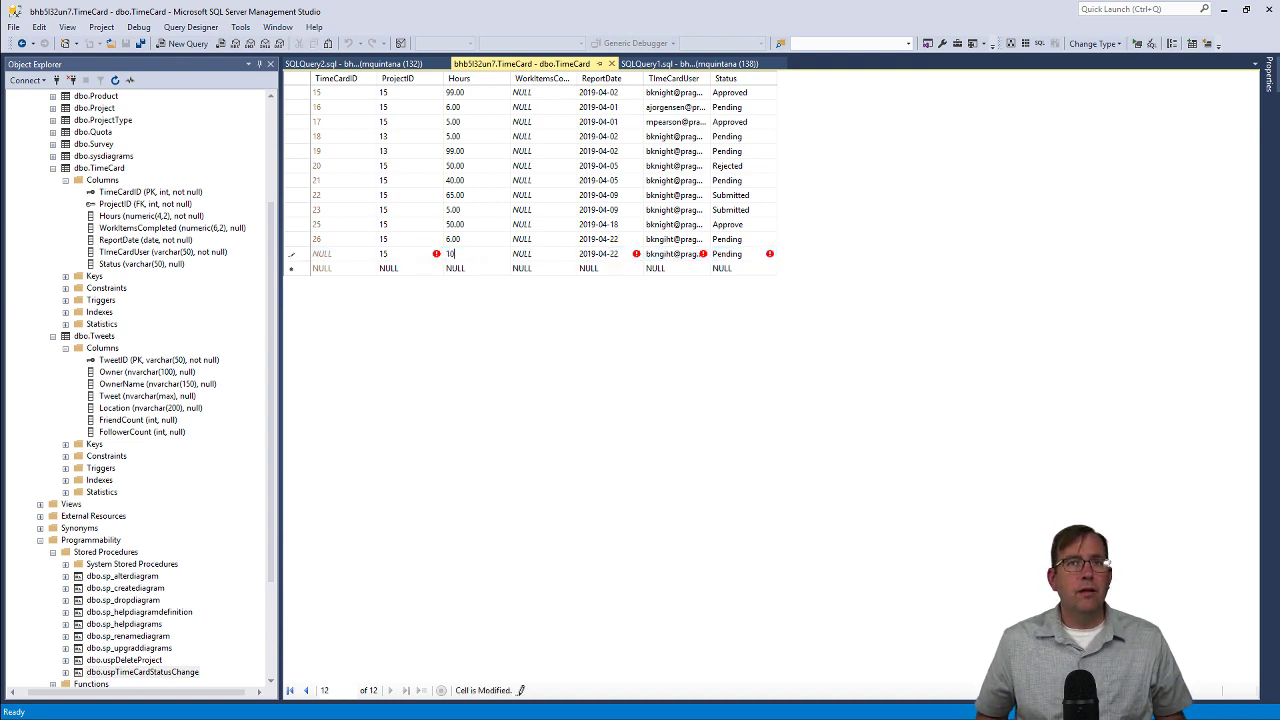
{"action": "key", "text": "Return"}
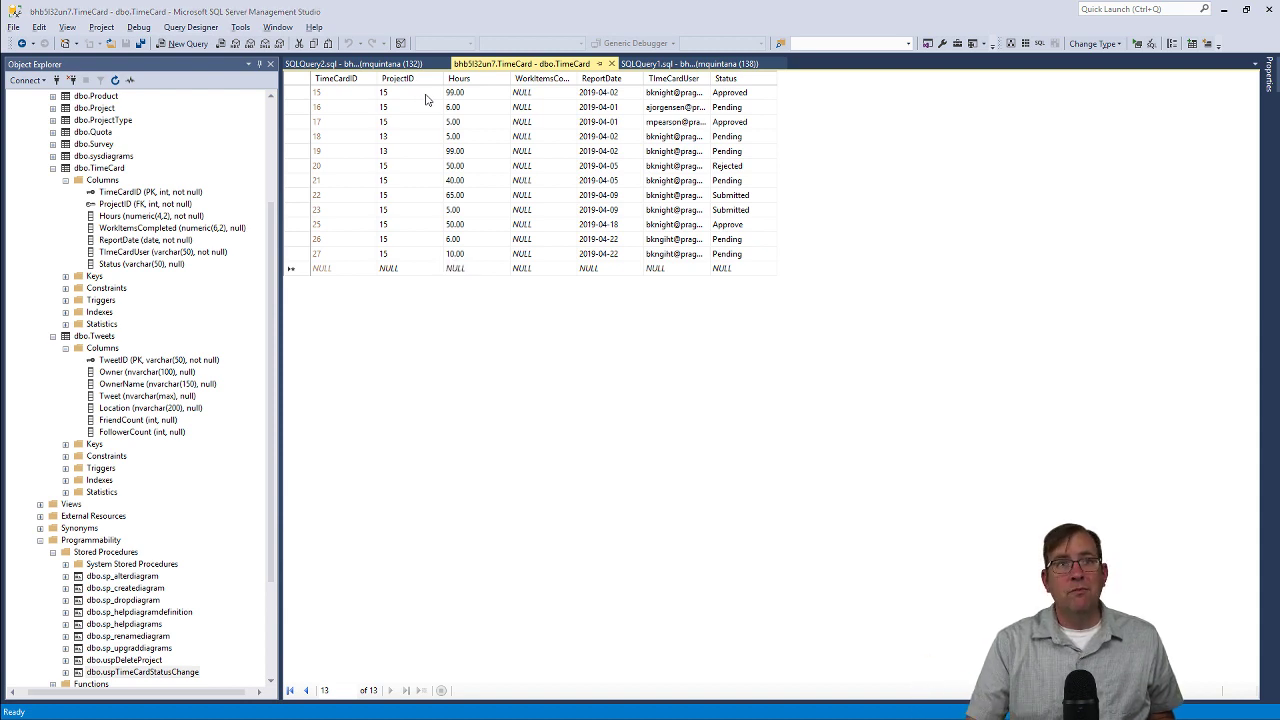
{"action": "key", "text": "alt+Tab"}
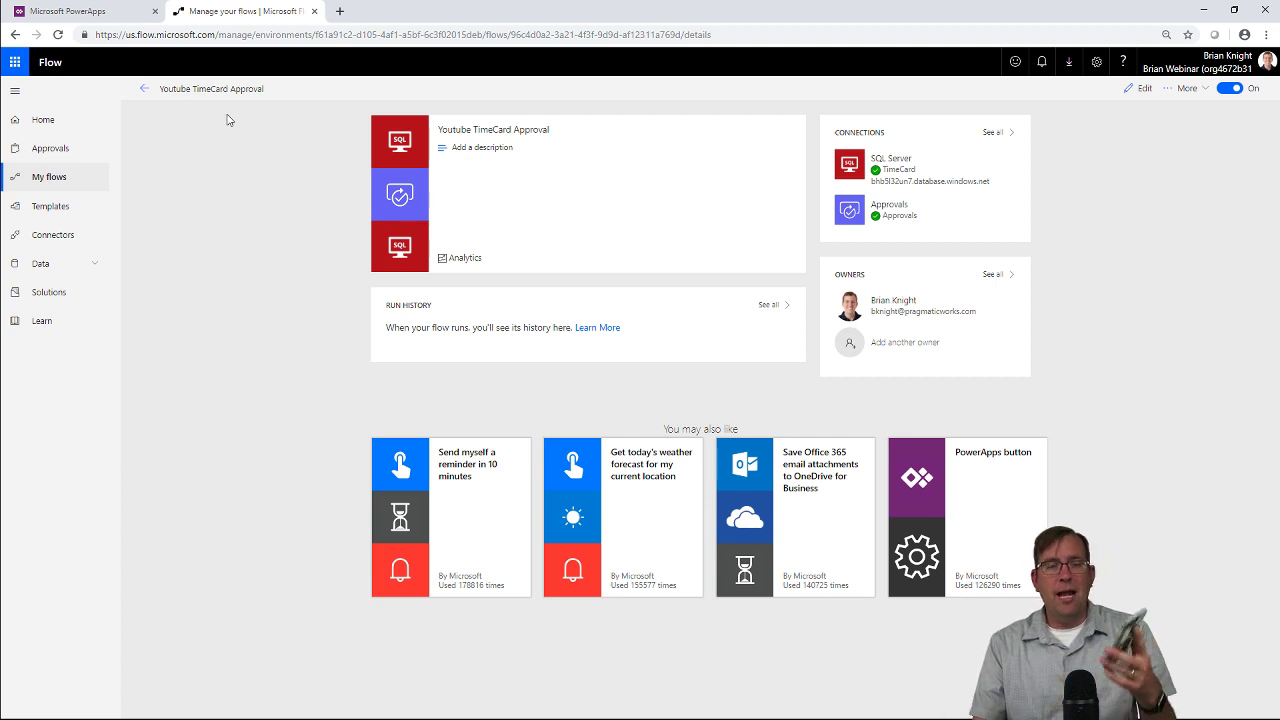
Open the Approvals page in a new browser tab and switch to it.
{"action": "right_click", "coordinate": [62, 144]}
{"action": "left_click", "coordinate": [80, 152]}
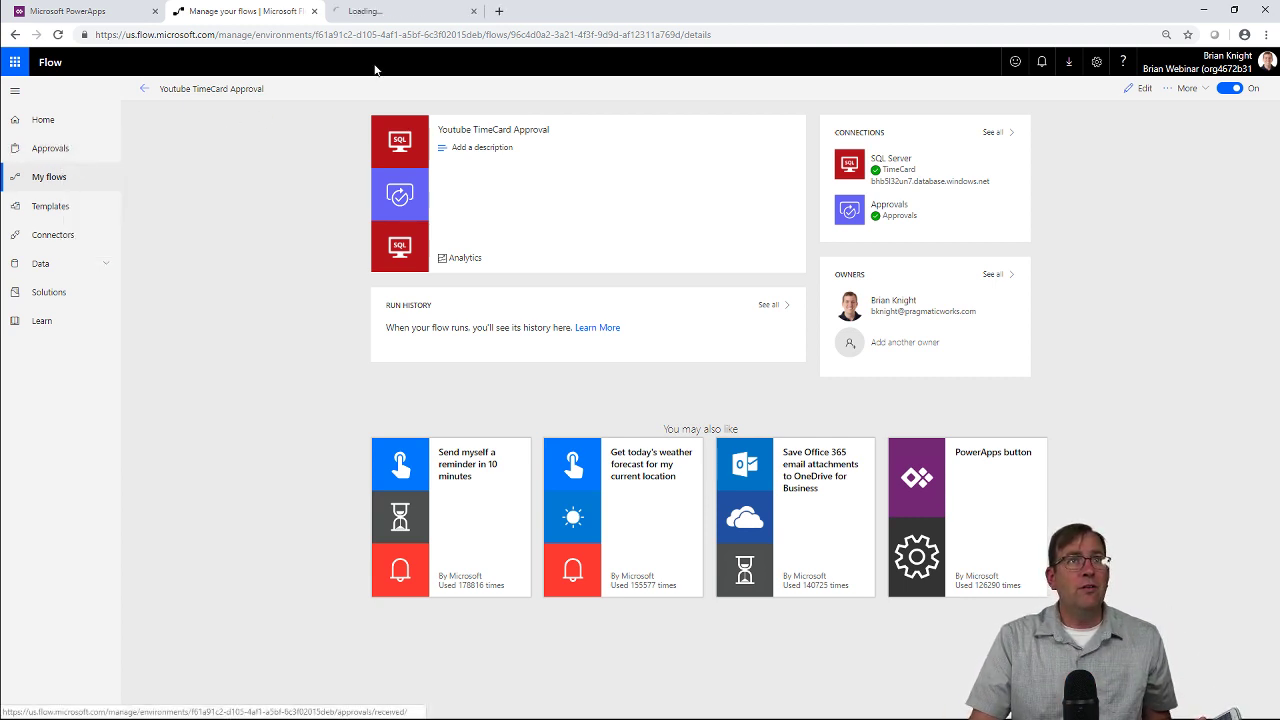
{"action": "left_click", "coordinate": [395, 11]}
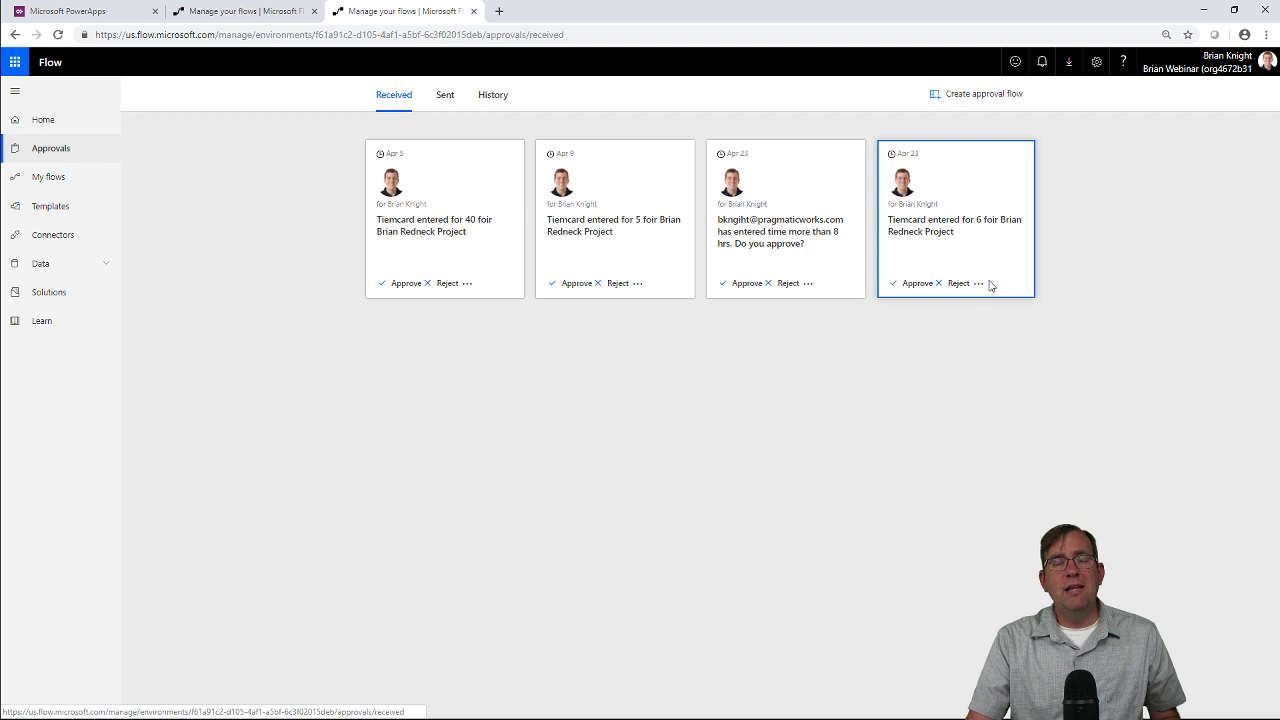
Re-execute the TimeCard query to show row 26 Auto Approve and row 15 Rejected.
{"action": "key", "text": "alt+Tab"}
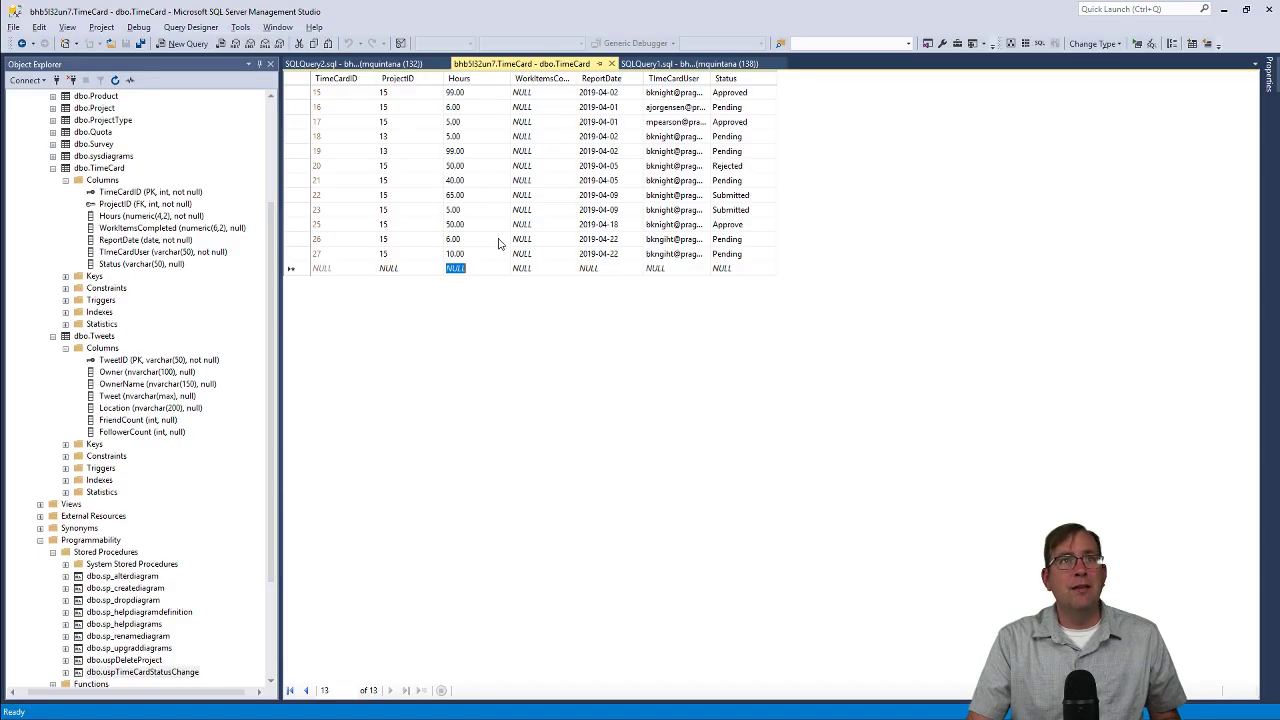
{"action": "right_click", "coordinate": [474, 171]}
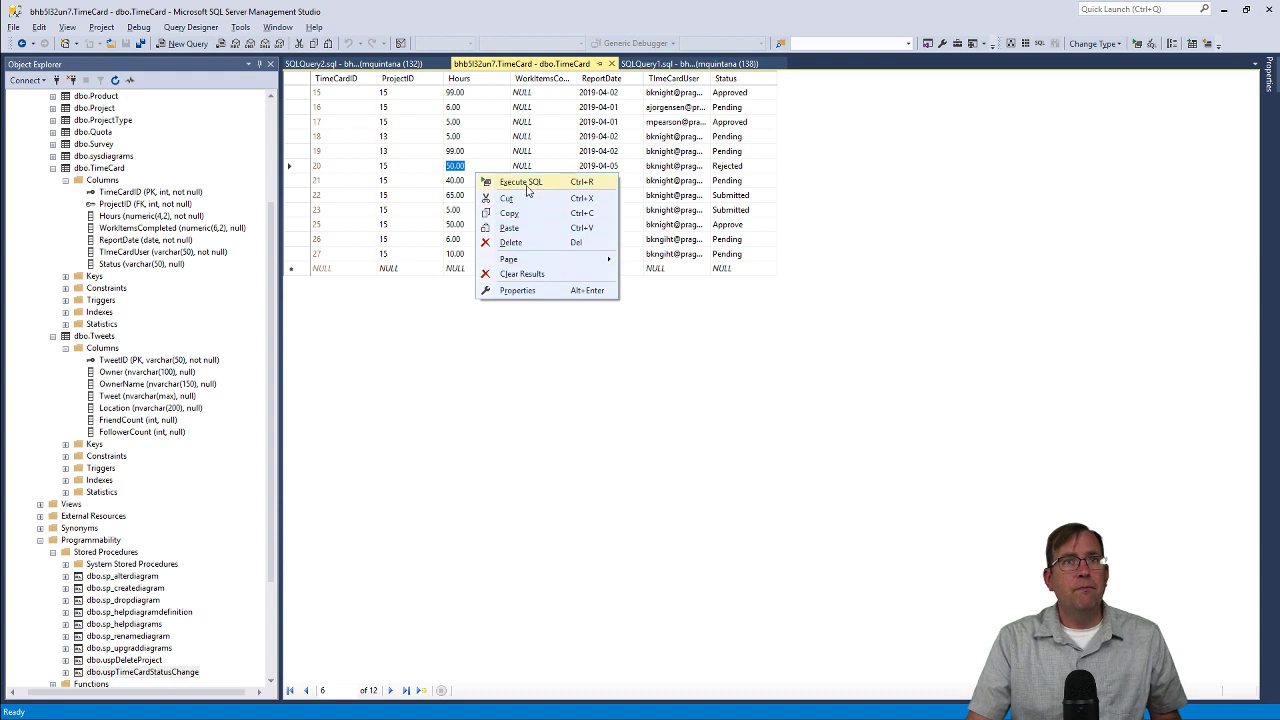
{"action": "left_click", "coordinate": [527, 186]}
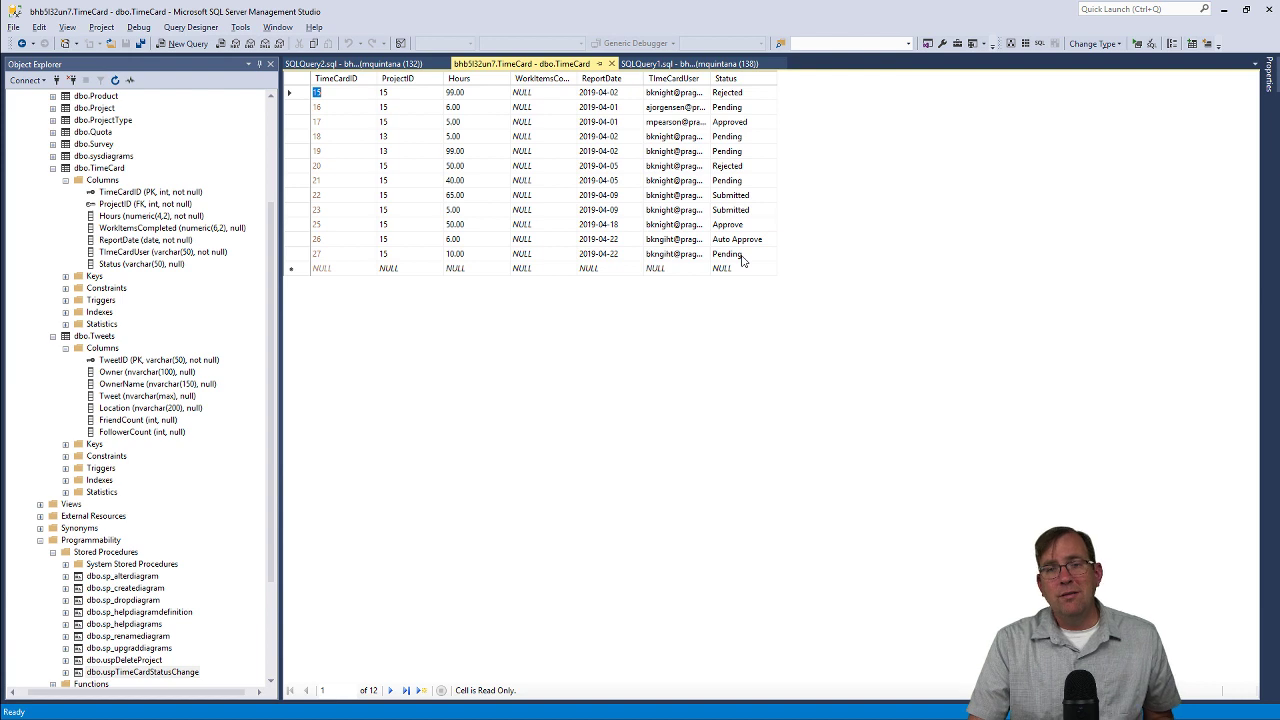
{"action": "key", "text": "alt+Tab"}
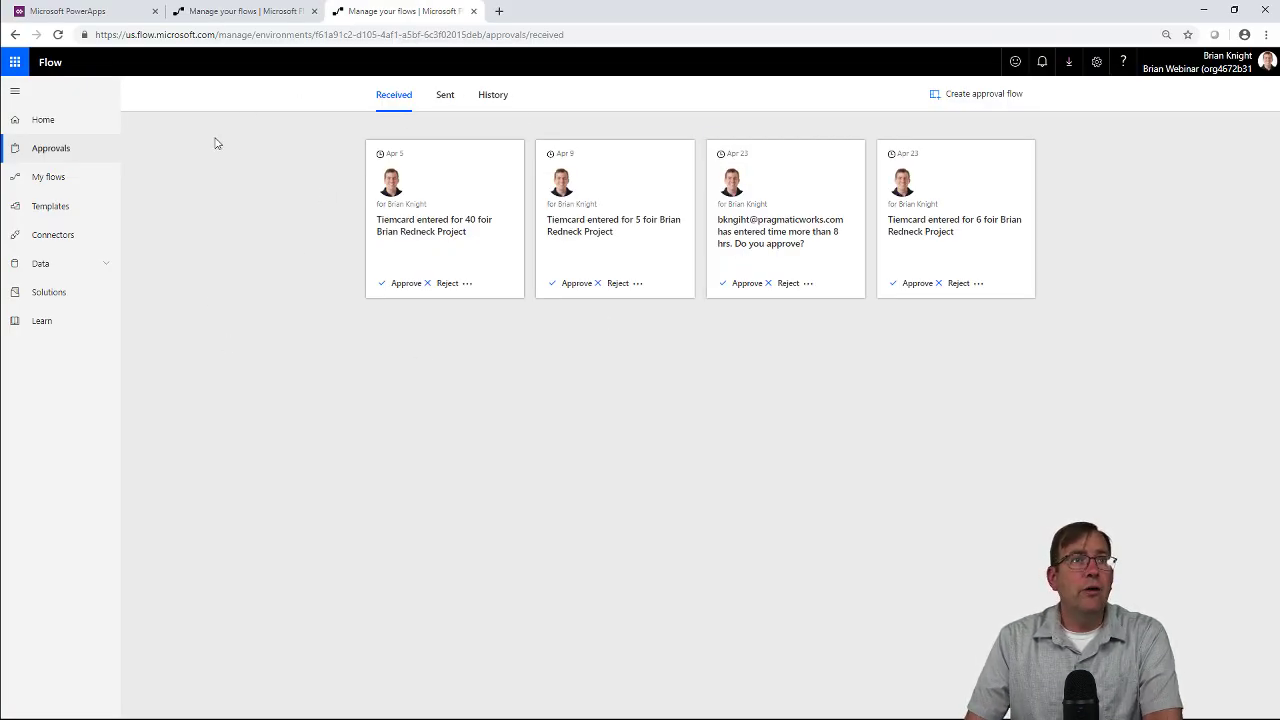
Refresh the flow details, inspect the succeeded run's Condition result, and return to the details page.
{"action": "left_click", "coordinate": [230, 12]}
{"action": "left_click", "coordinate": [59, 35]}
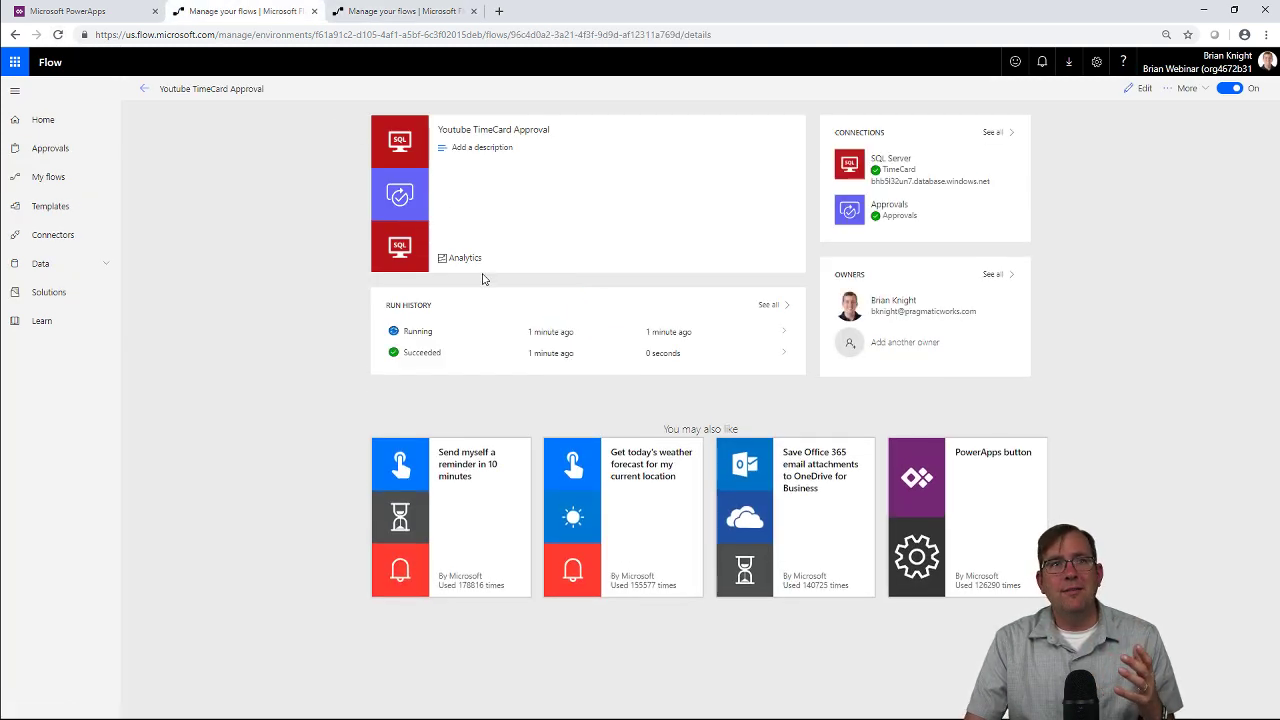
{"action": "left_click", "coordinate": [446, 354]}
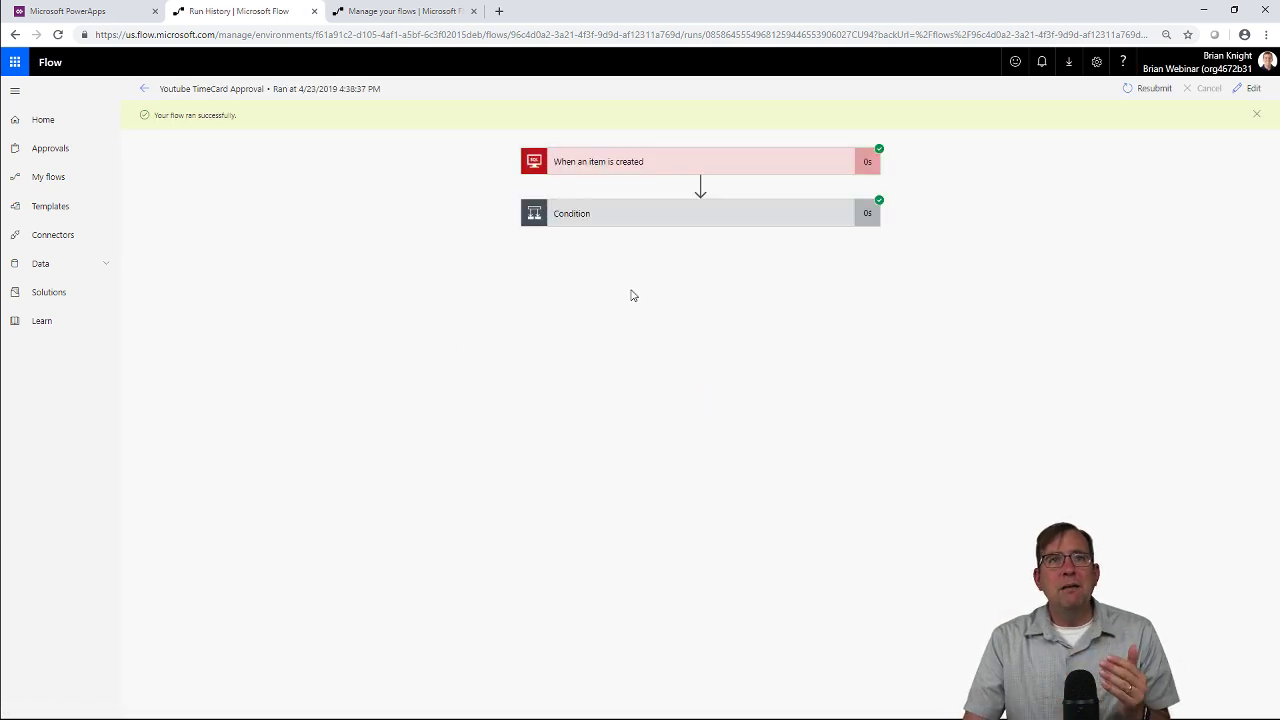
{"action": "left_click", "coordinate": [768, 214]}
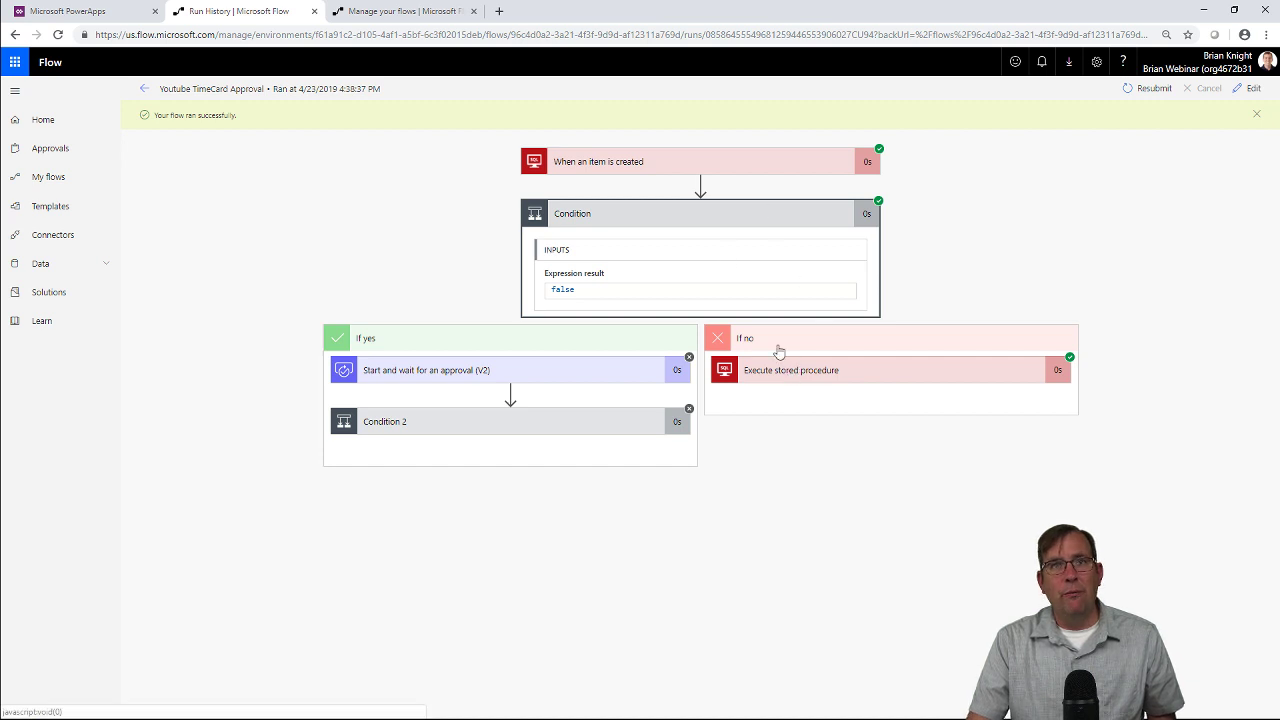
{"action": "left_click", "coordinate": [146, 90]}
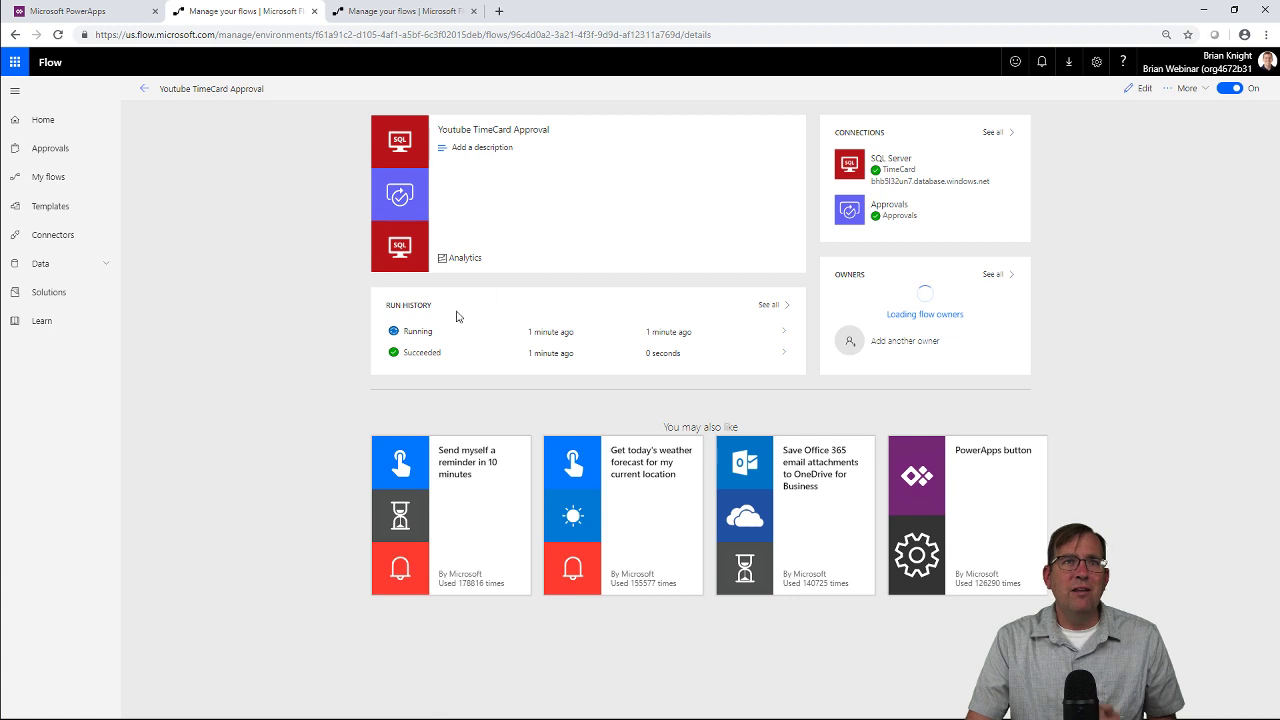
{"action": "left_click", "coordinate": [428, 339]}
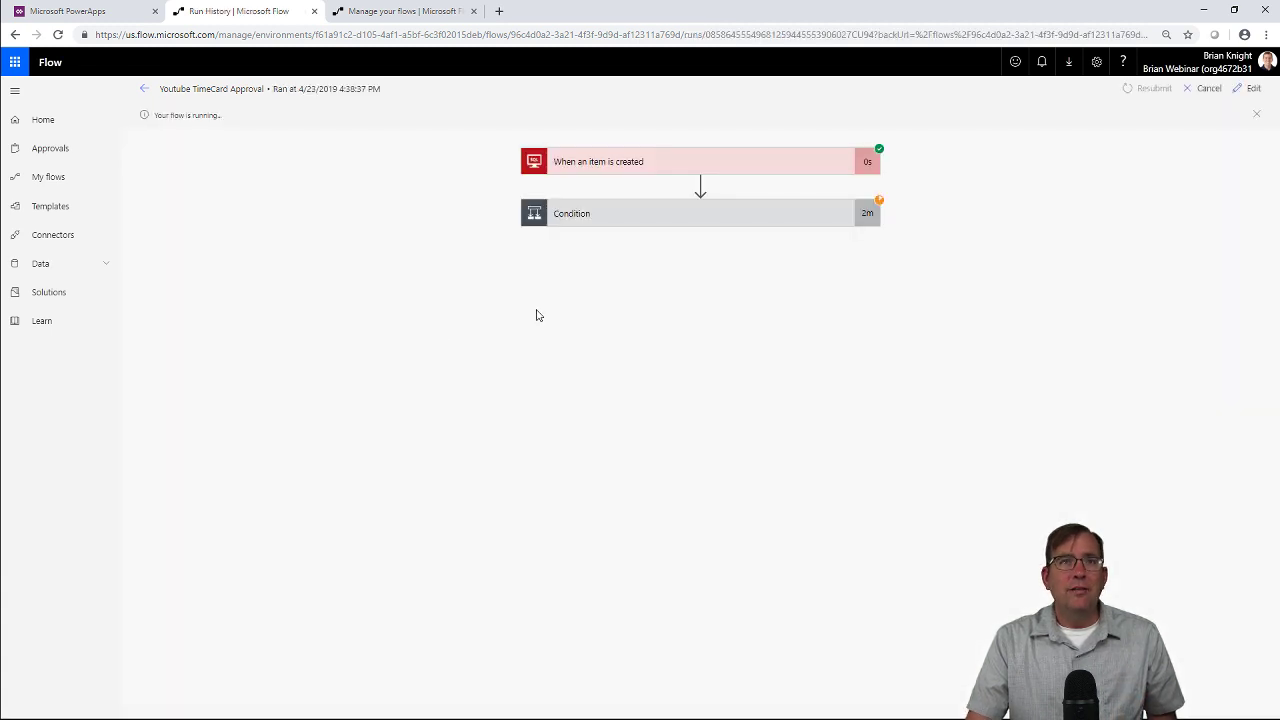
{"action": "left_click", "coordinate": [650, 216]}
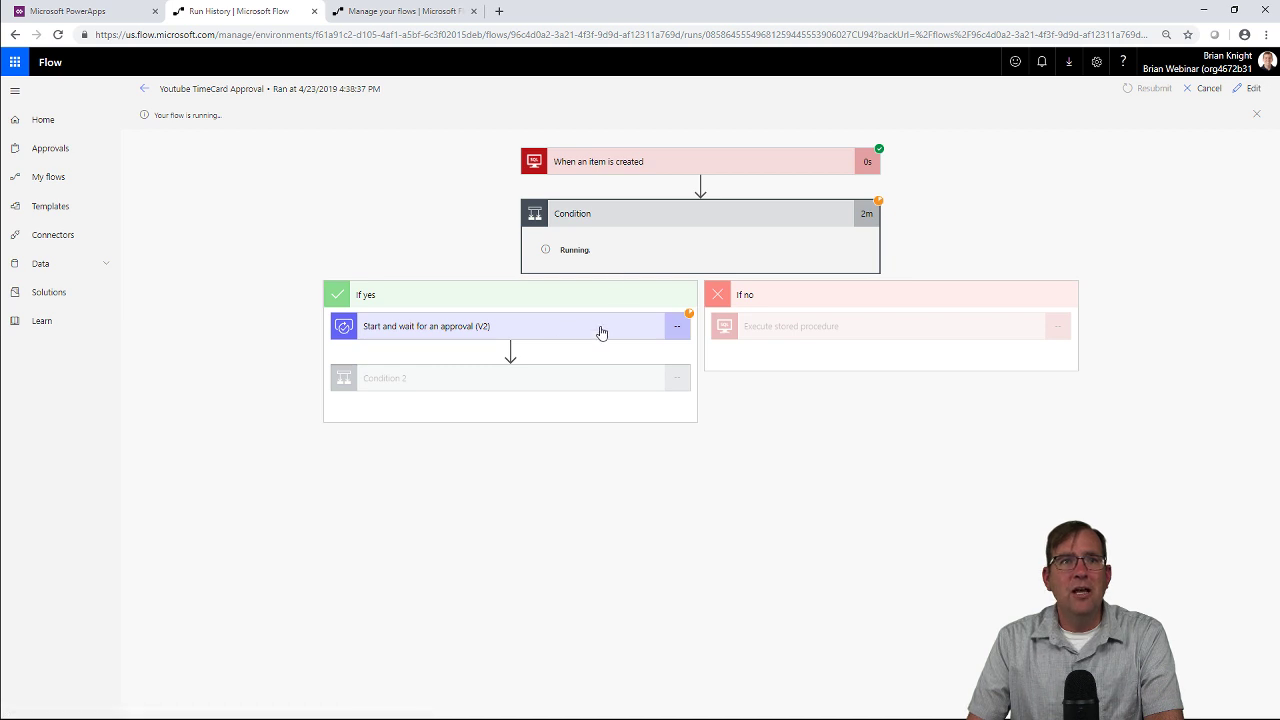
{"action": "left_click", "coordinate": [470, 330]}
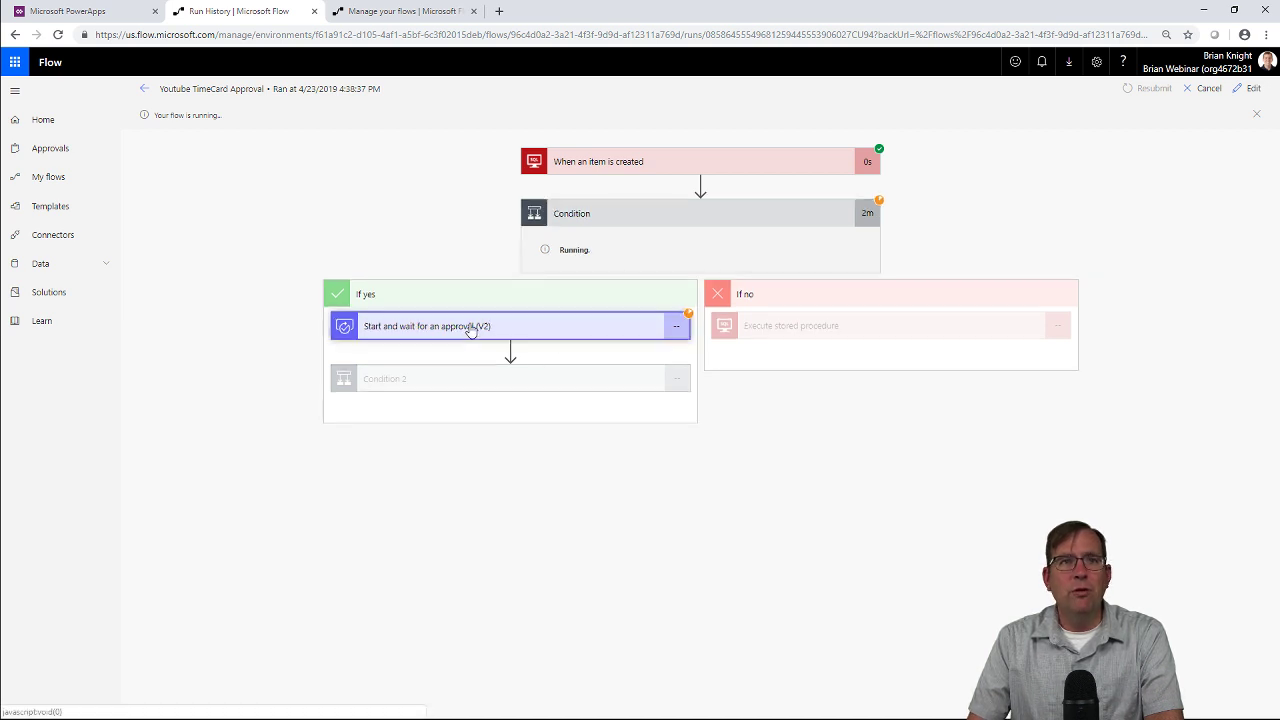
{"action": "left_click", "coordinate": [362, 335]}
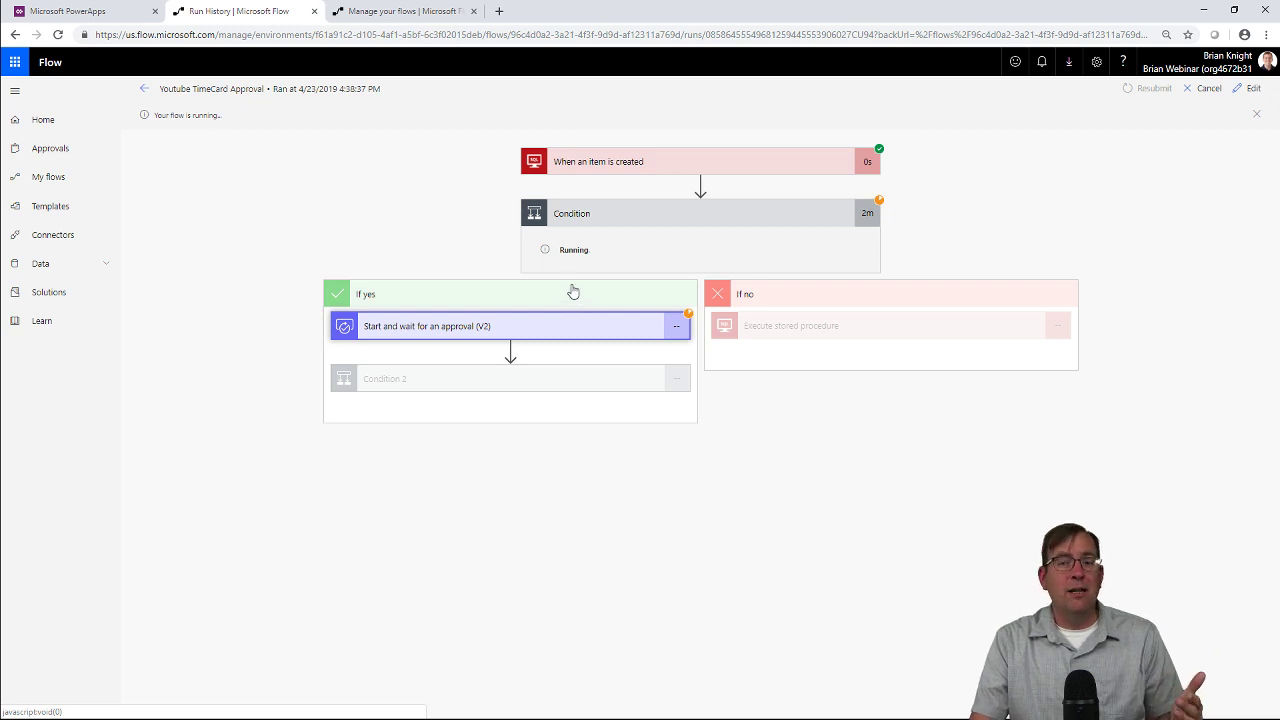
{"action": "left_click", "coordinate": [144, 88]}
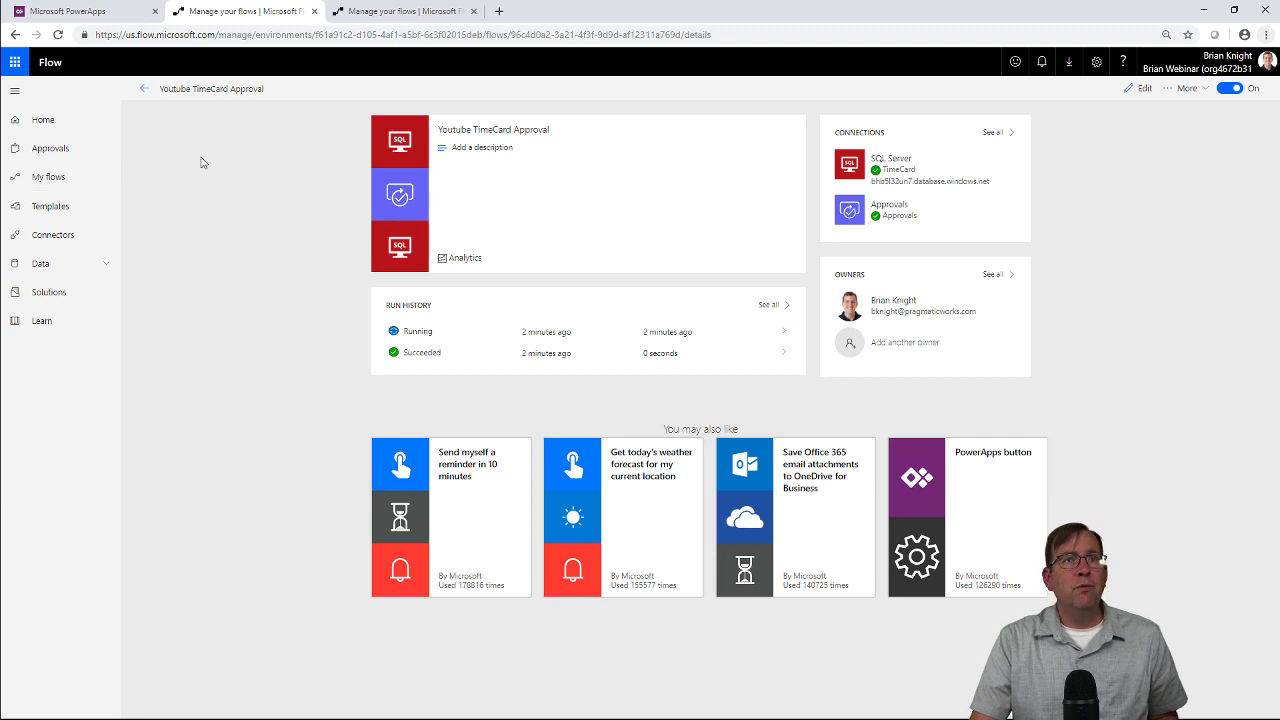
Copy row 27 into new TimeCard row 28 with Hours set to 20.
{"action": "key", "text": "alt+Tab"}
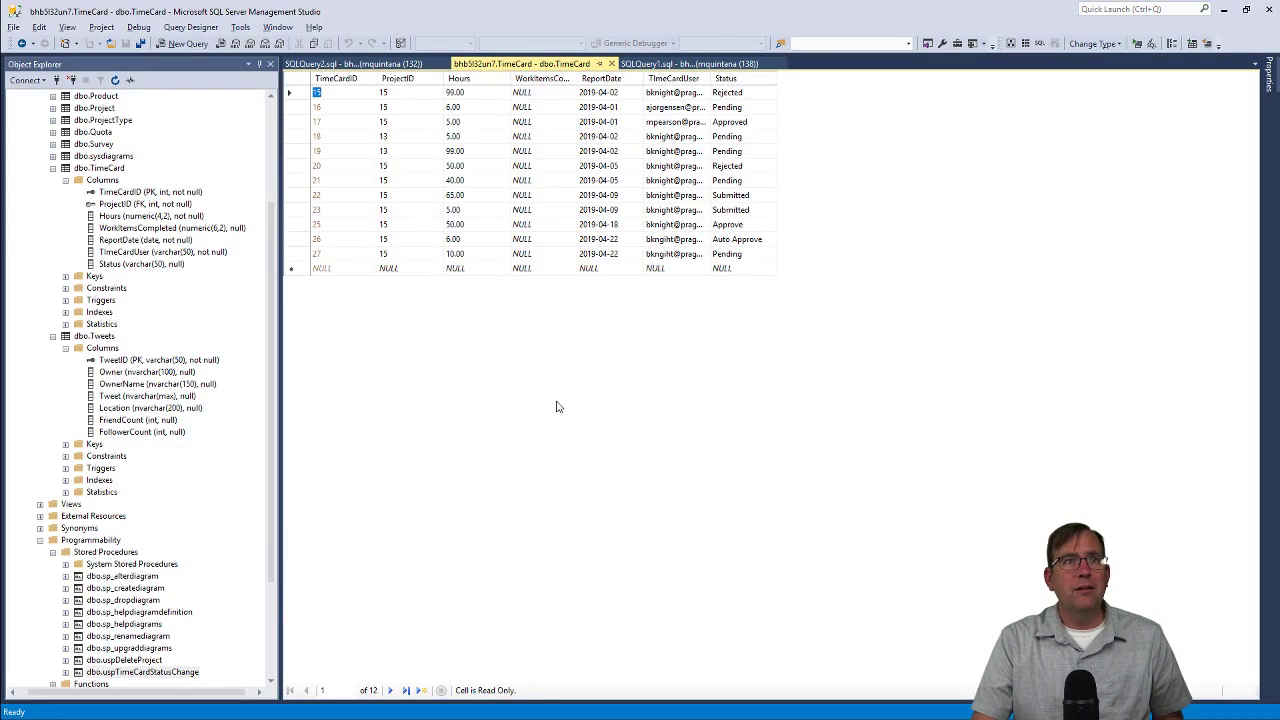
{"action": "left_click", "coordinate": [306, 254]}
{"action": "left_click", "coordinate": [306, 269]}
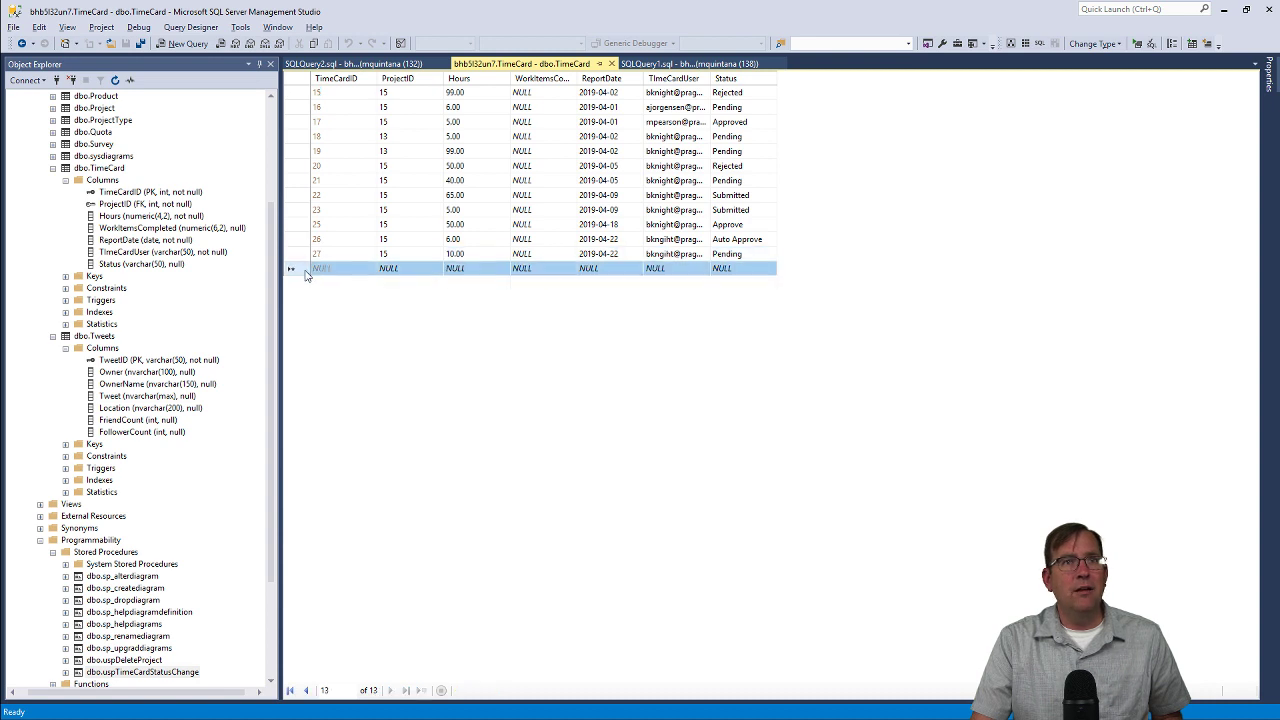
{"action": "key", "text": "ctrl+v"}
{"action": "left_click", "coordinate": [477, 270]}
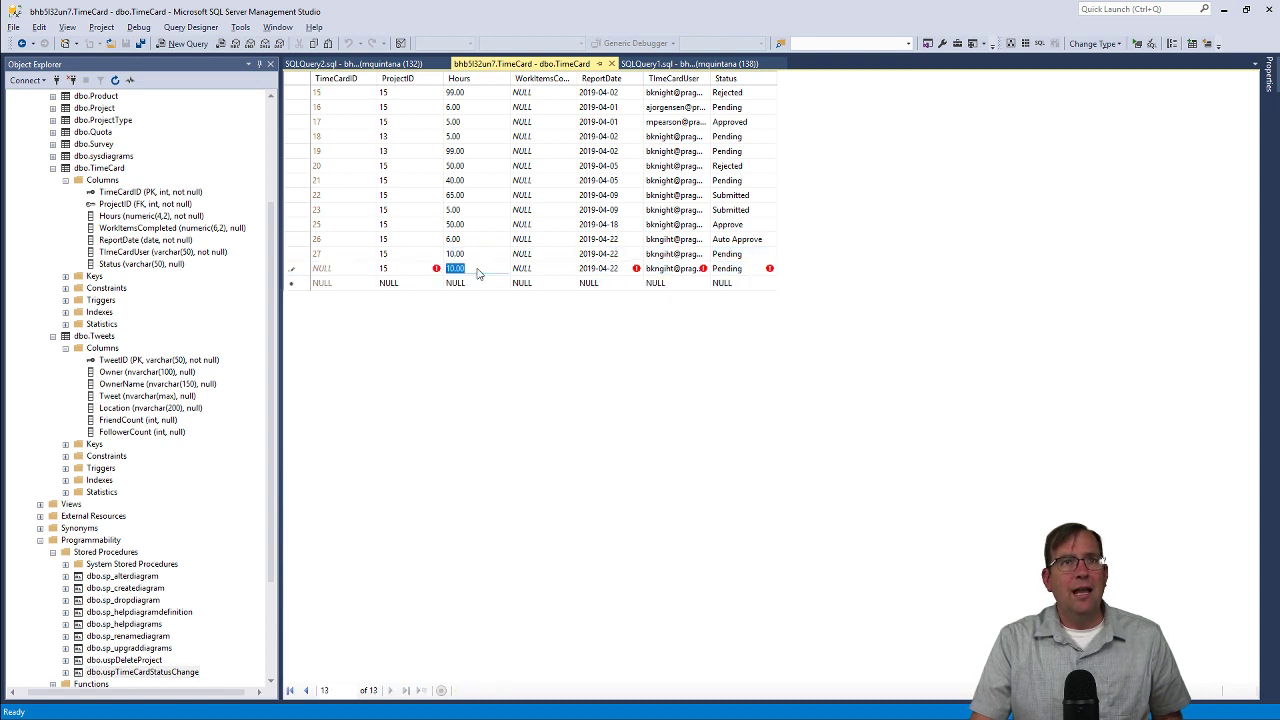
{"action": "type", "text": "20"}
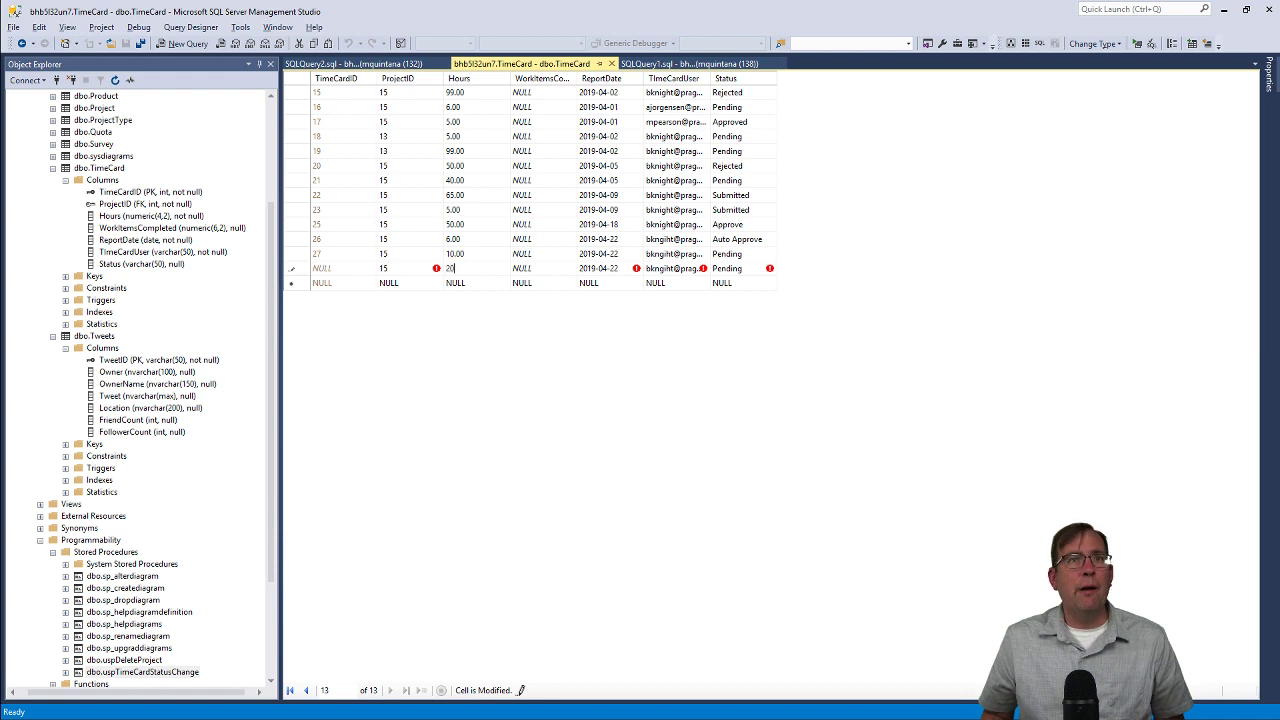
{"action": "key", "text": "Return"}
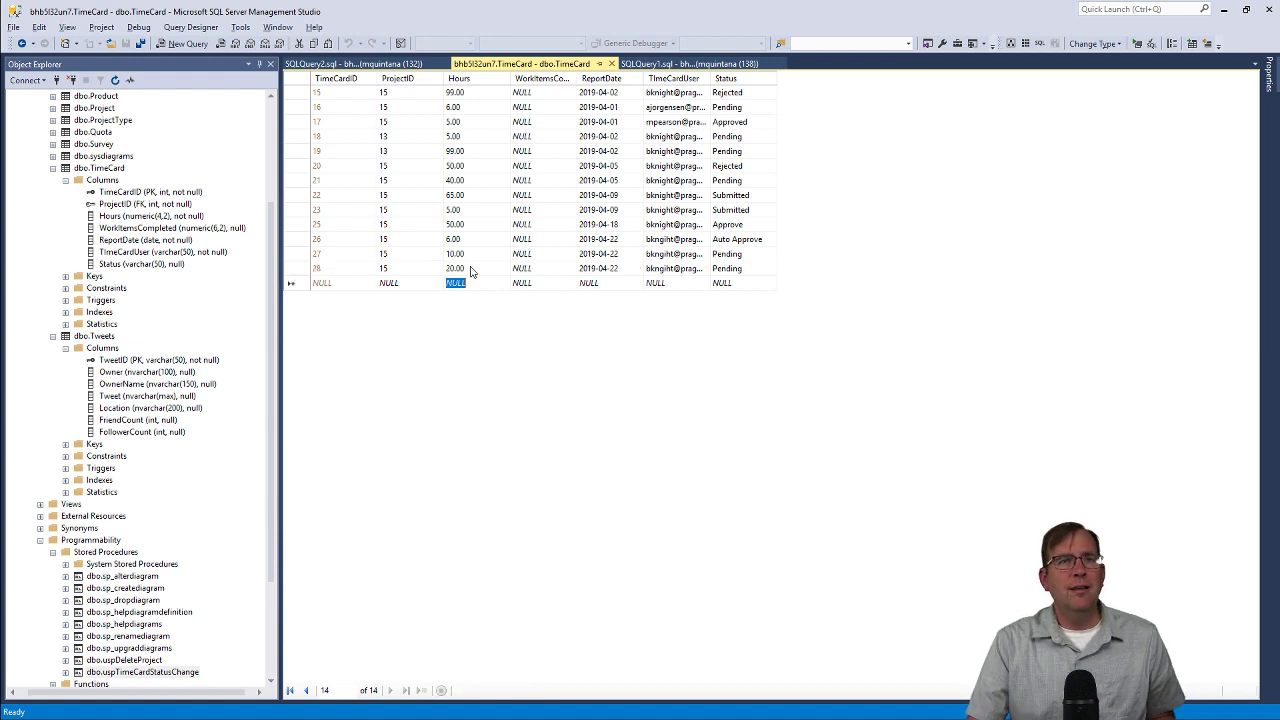
{"action": "key", "text": "alt+Tab"}
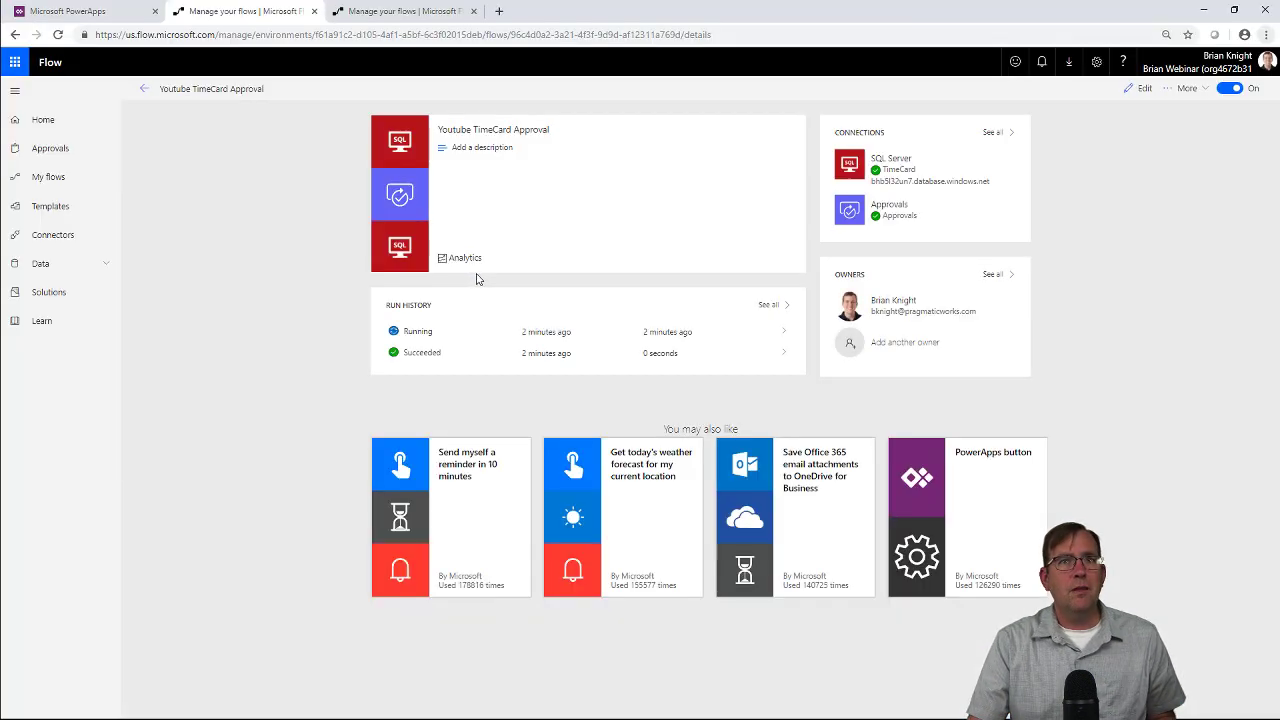
Reload the flow details page repeatedly to look for a new run, then switch to SSMS.
{"action": "left_click", "coordinate": [58, 34]}
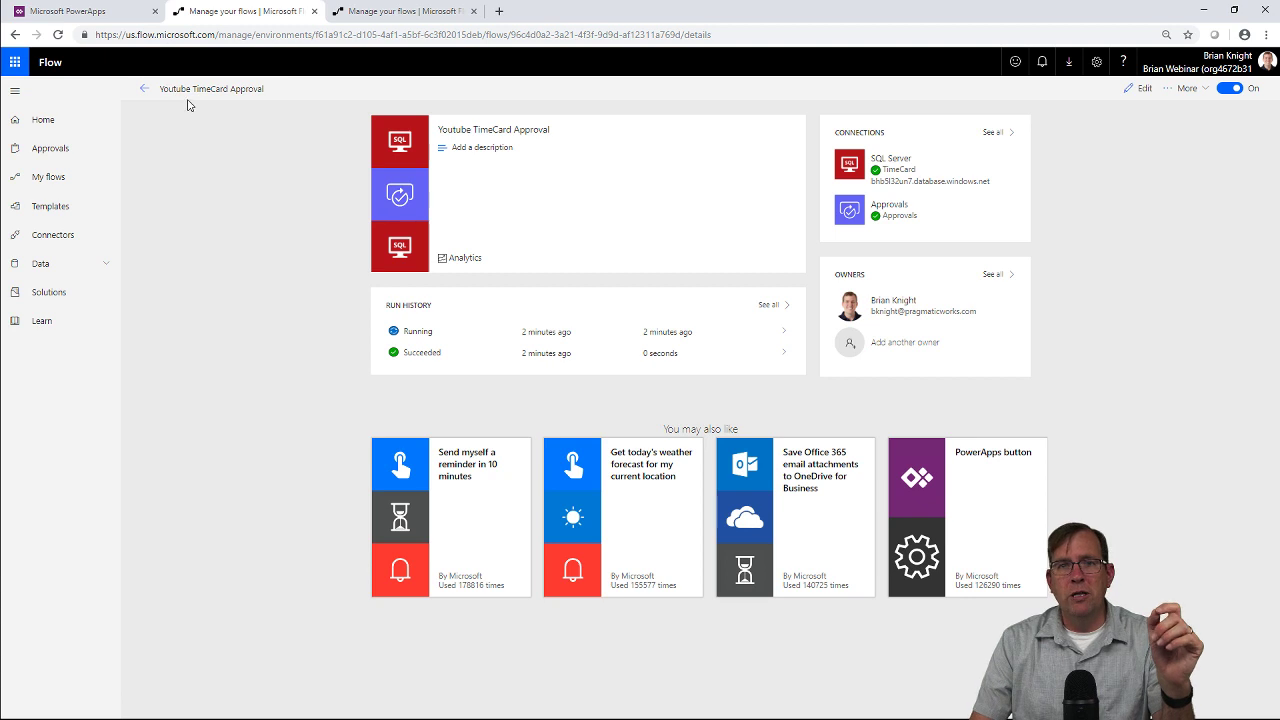
{"action": "left_click", "coordinate": [58, 34]}
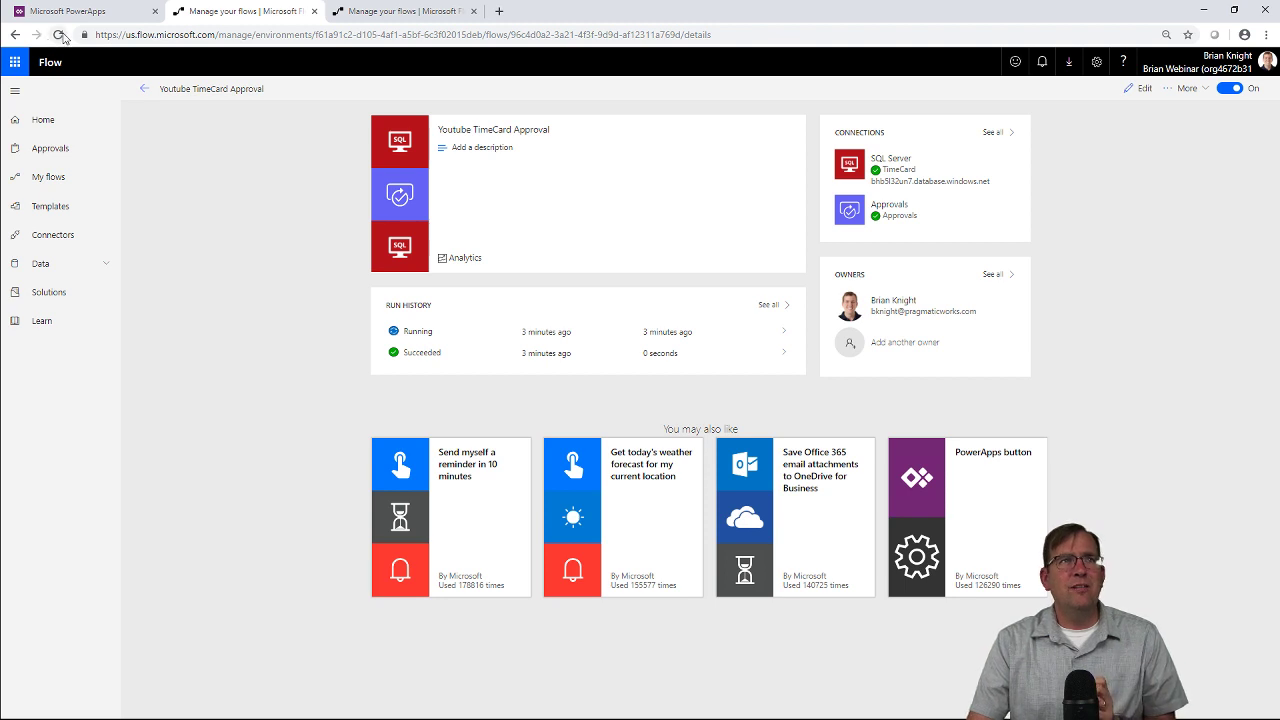
{"action": "left_click", "coordinate": [59, 35]}
{"action": "left_click", "coordinate": [59, 35]}
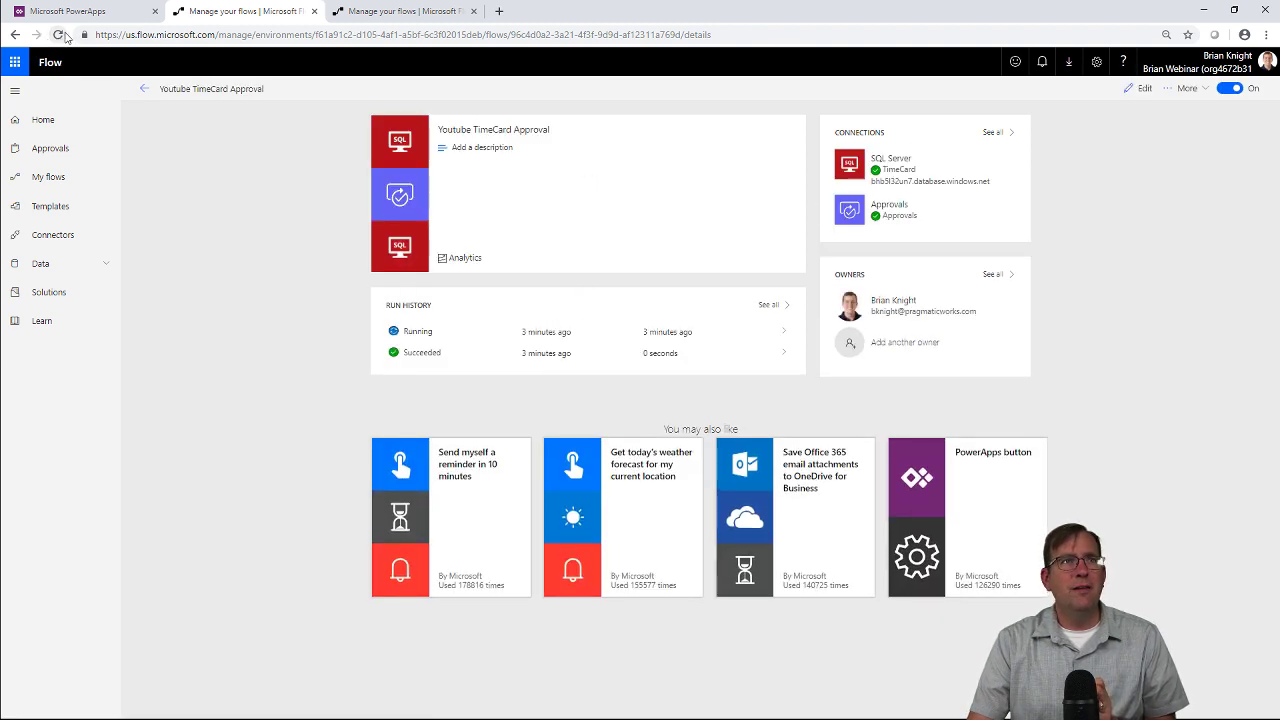
{"action": "left_click", "coordinate": [59, 35]}
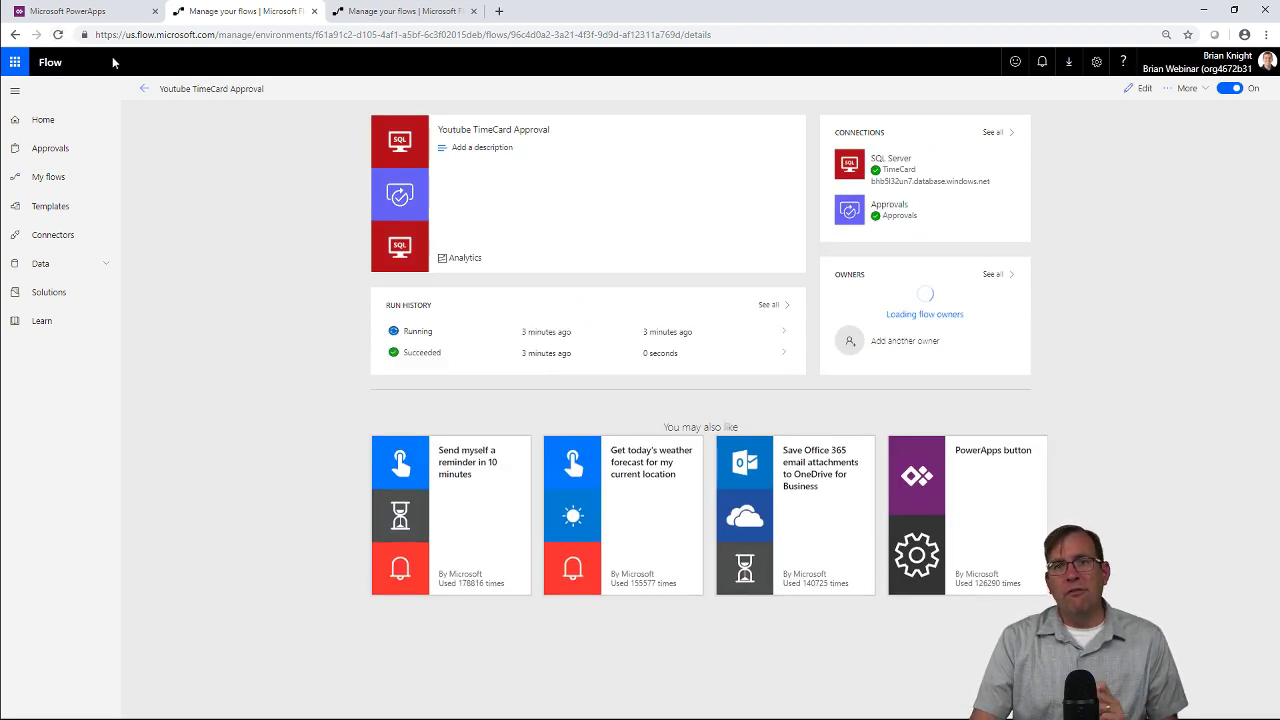
{"action": "key", "text": "alt+Tab"}
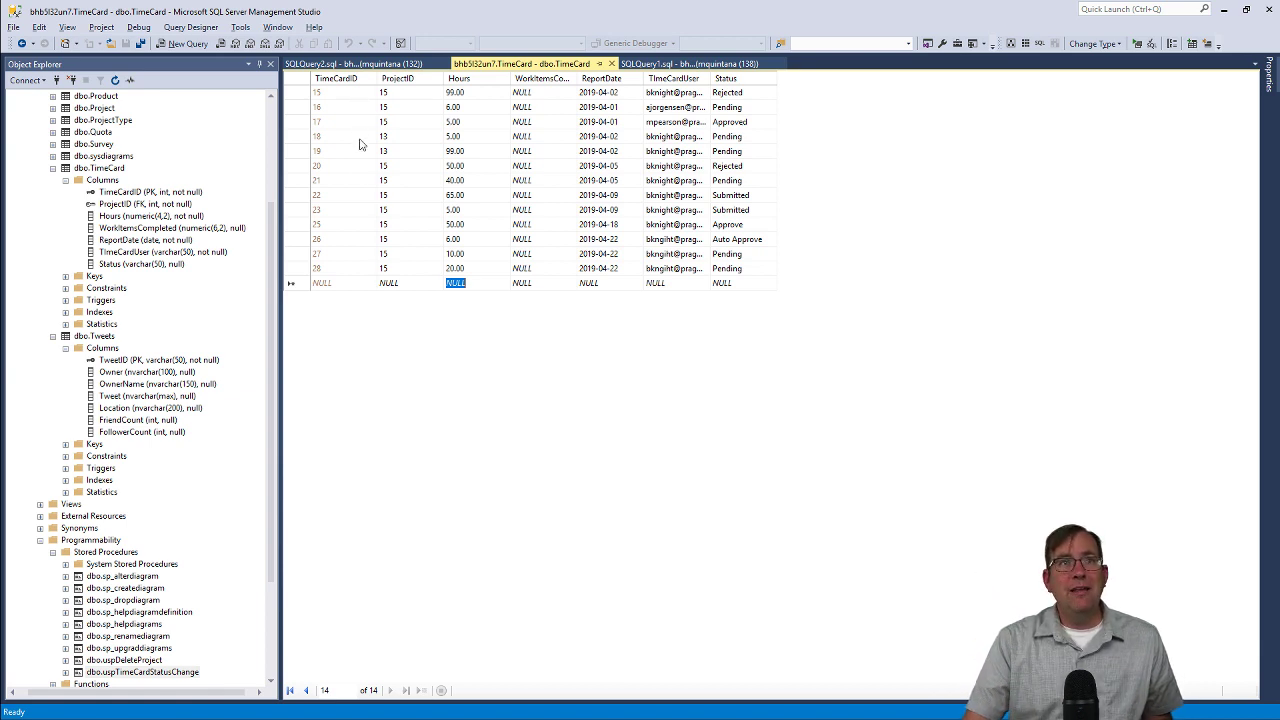
Refresh the TimeCard rows by re-executing the query, then return to the browser.
{"action": "right_click", "coordinate": [448, 180]}
{"action": "left_click", "coordinate": [456, 184]}
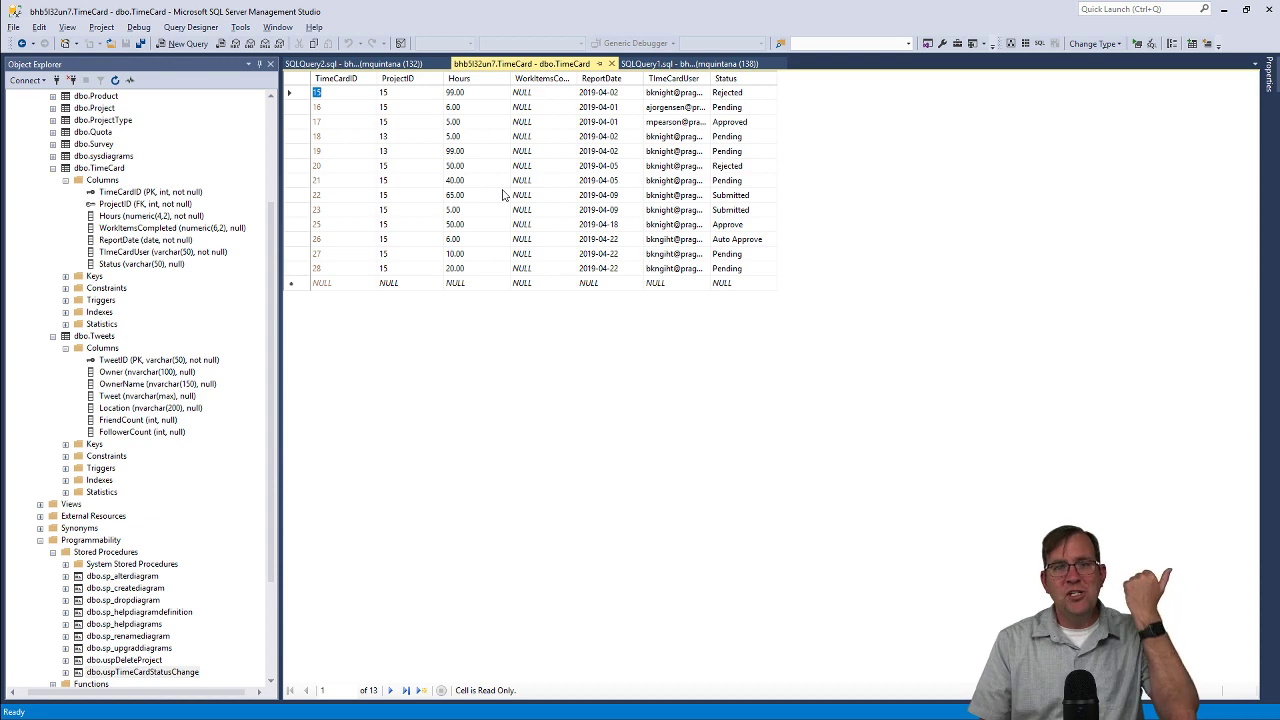
{"action": "key", "text": "alt+Tab"}
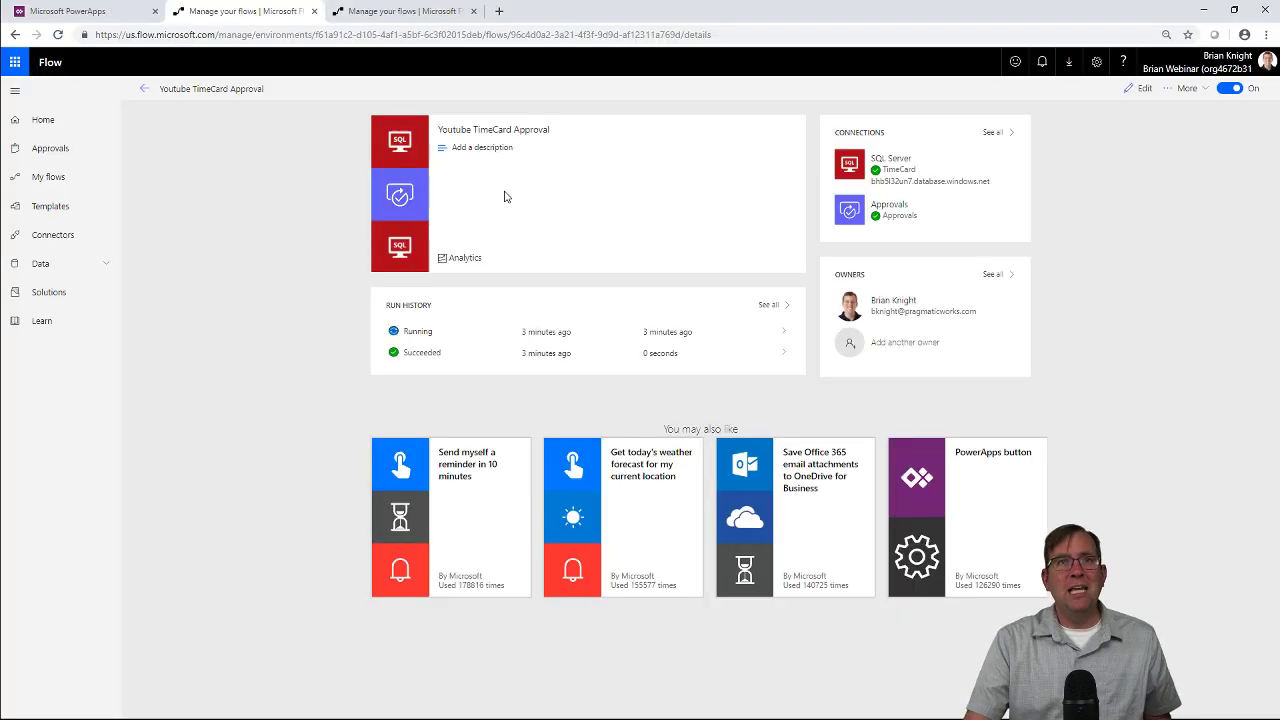
Approve and confirm the 20-hour timecard request in received Approvals, then close the panel.
{"action": "left_click", "coordinate": [58, 34]}
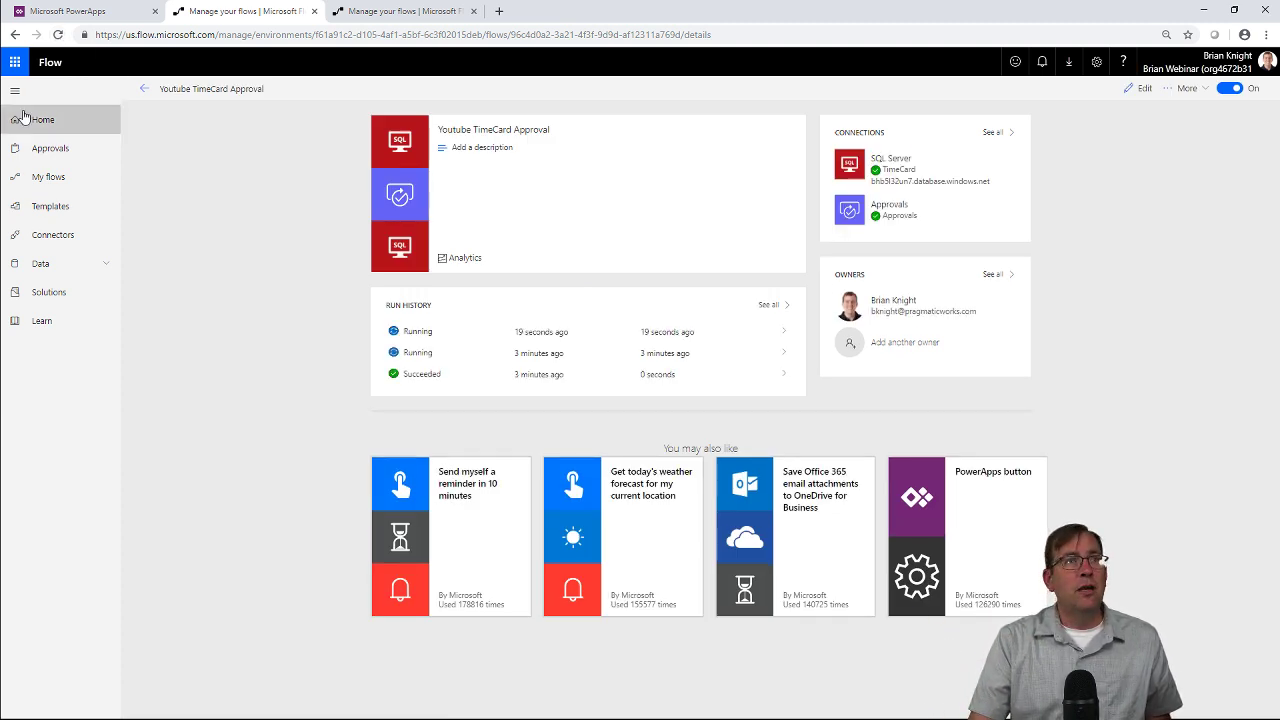
{"action": "left_click", "coordinate": [52, 150]}
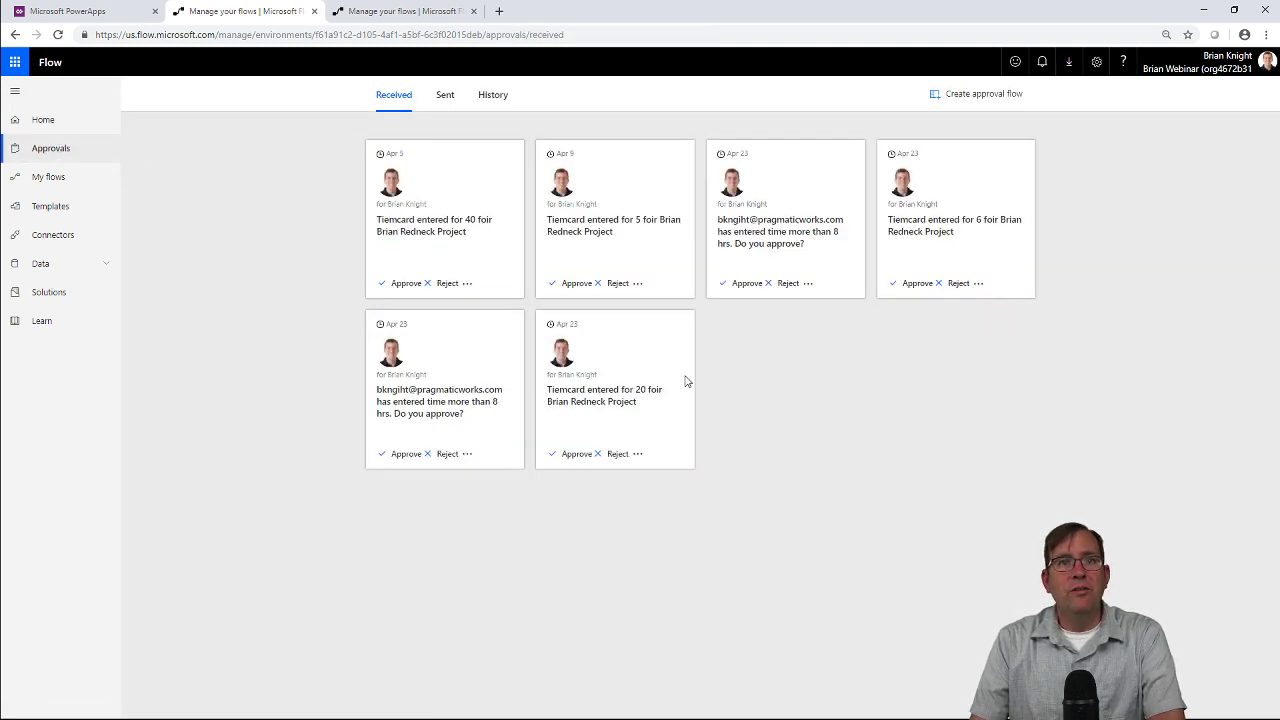
{"action": "left_click", "coordinate": [575, 454]}
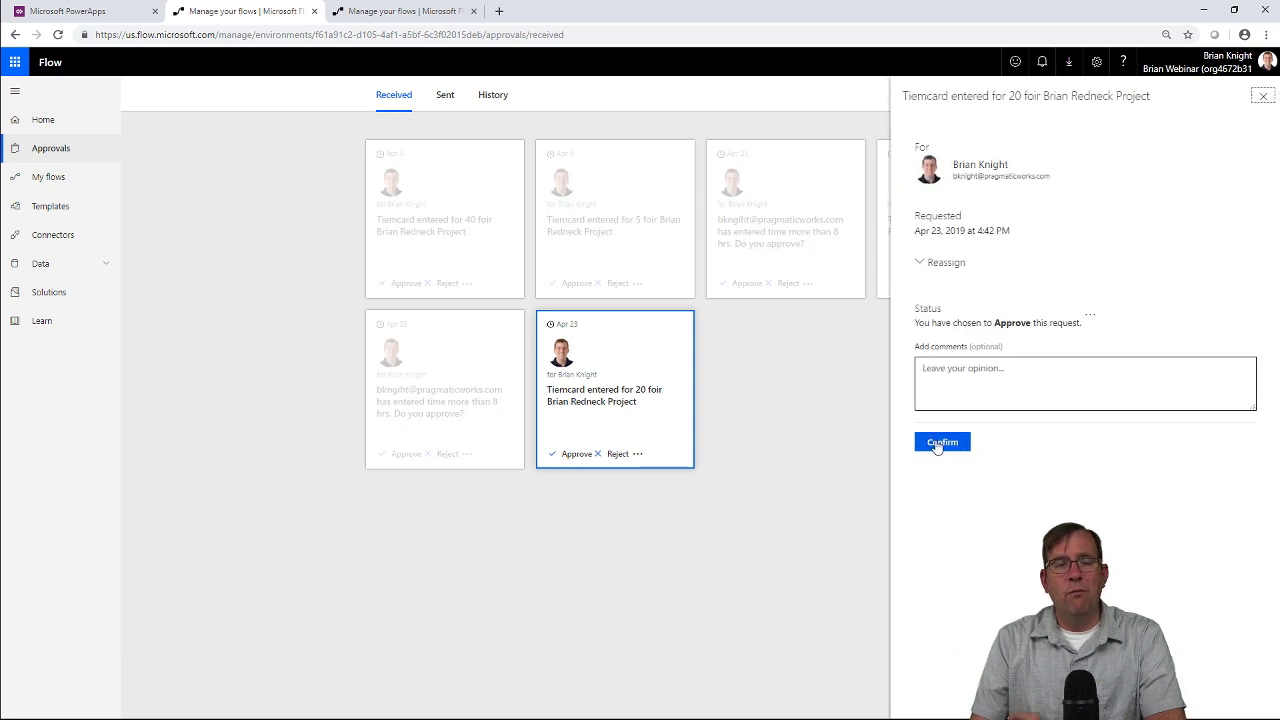
{"action": "left_click", "coordinate": [941, 442]}
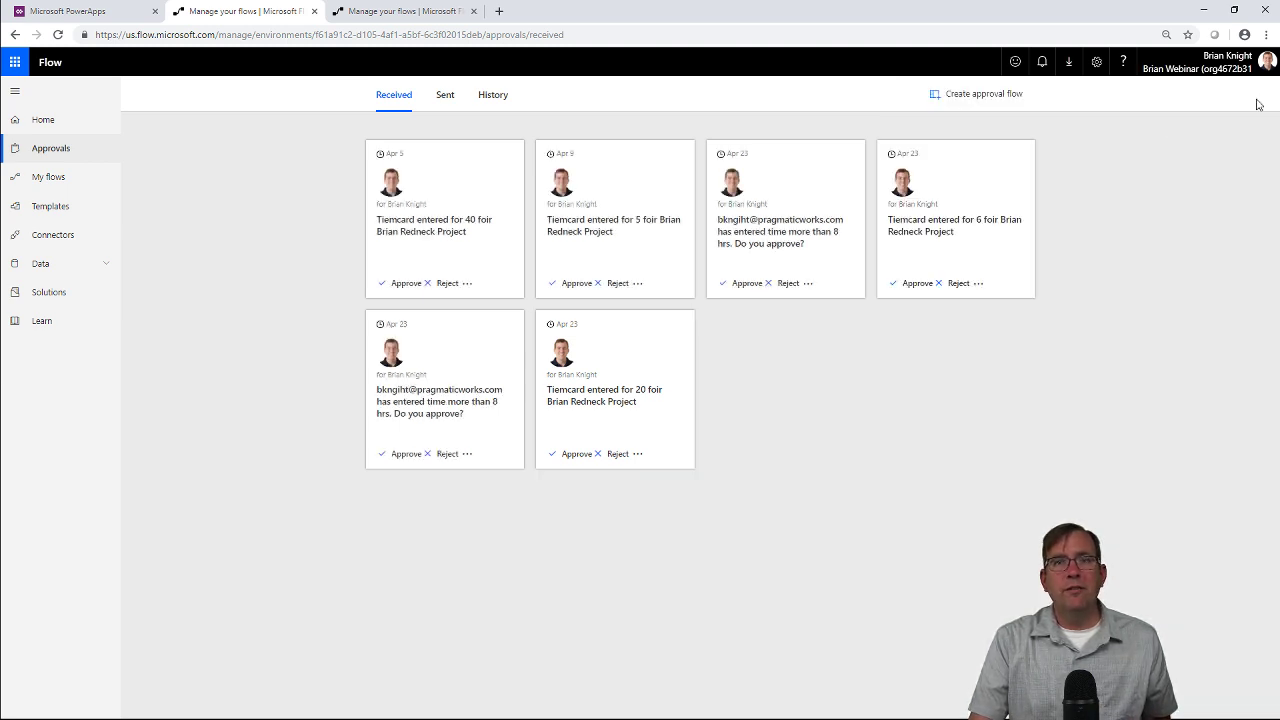
{"action": "left_click", "coordinate": [1263, 96]}
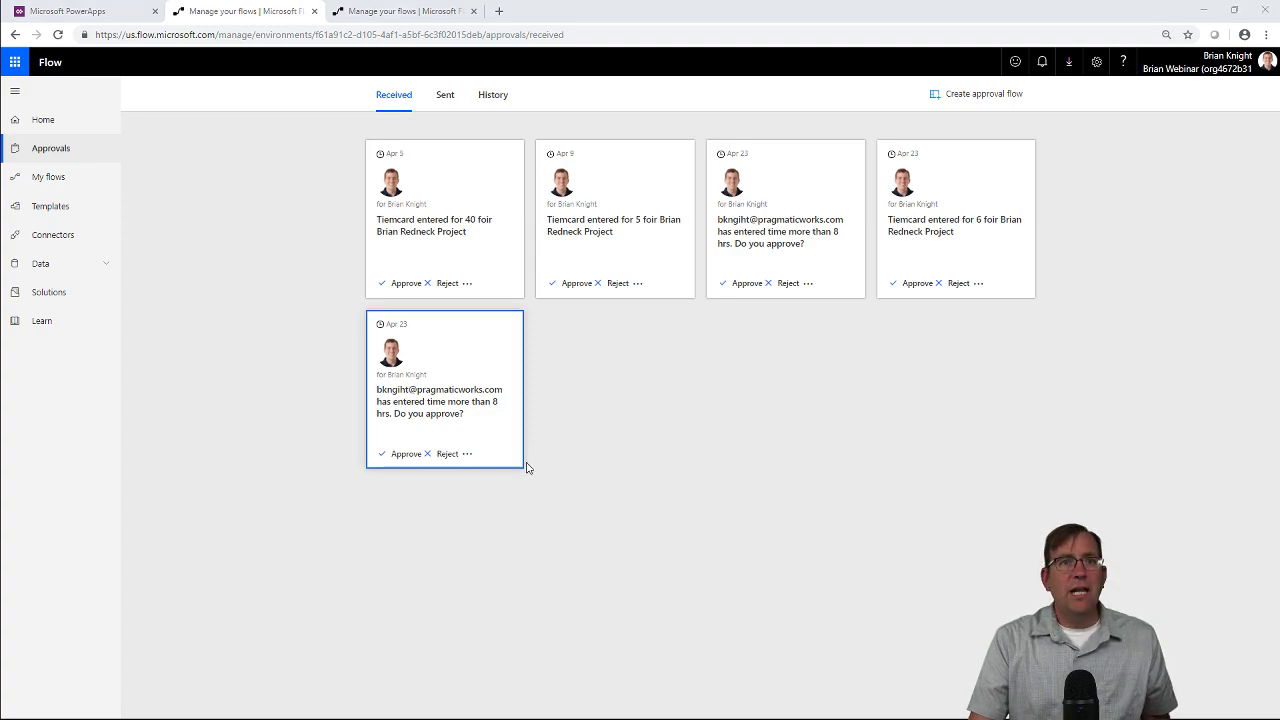
Re-run the TimeCard query in SSMS and confirm row 28 (20 hours) shows Status Approve.
{"action": "key", "text": "alt+Tab"}
{"action": "right_click", "coordinate": [429, 210]}
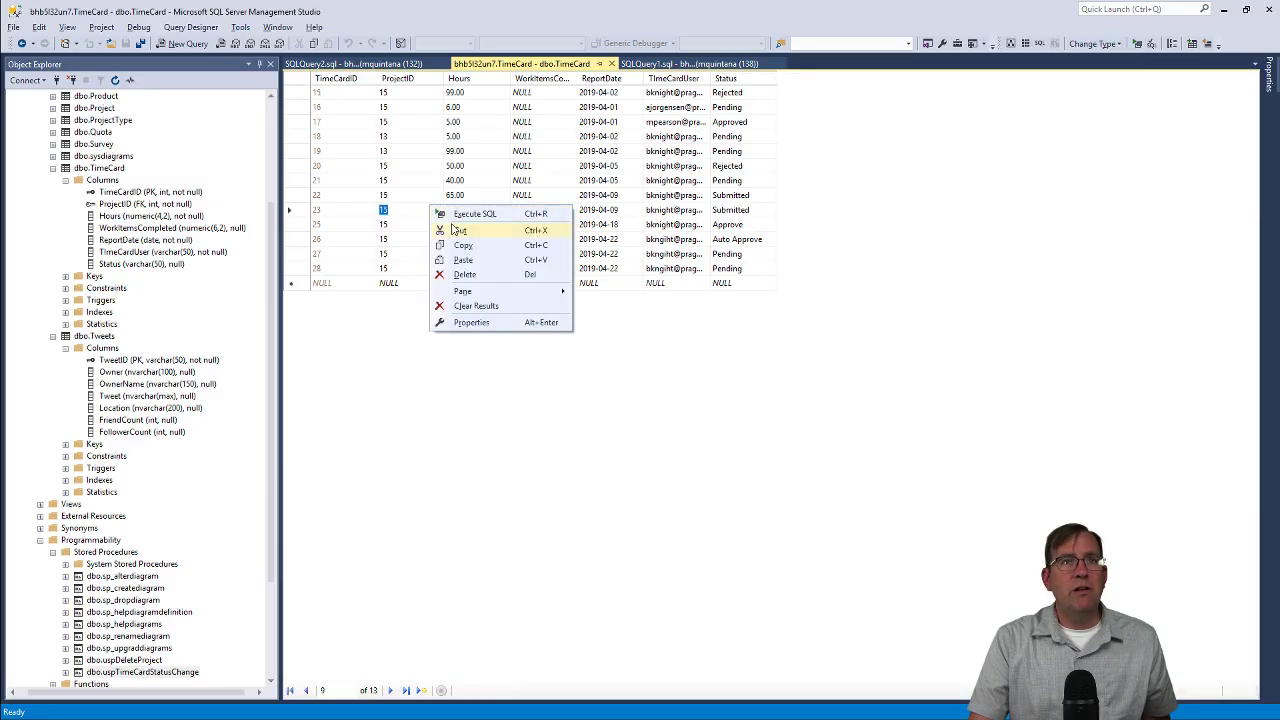
{"action": "left_click", "coordinate": [458, 214]}
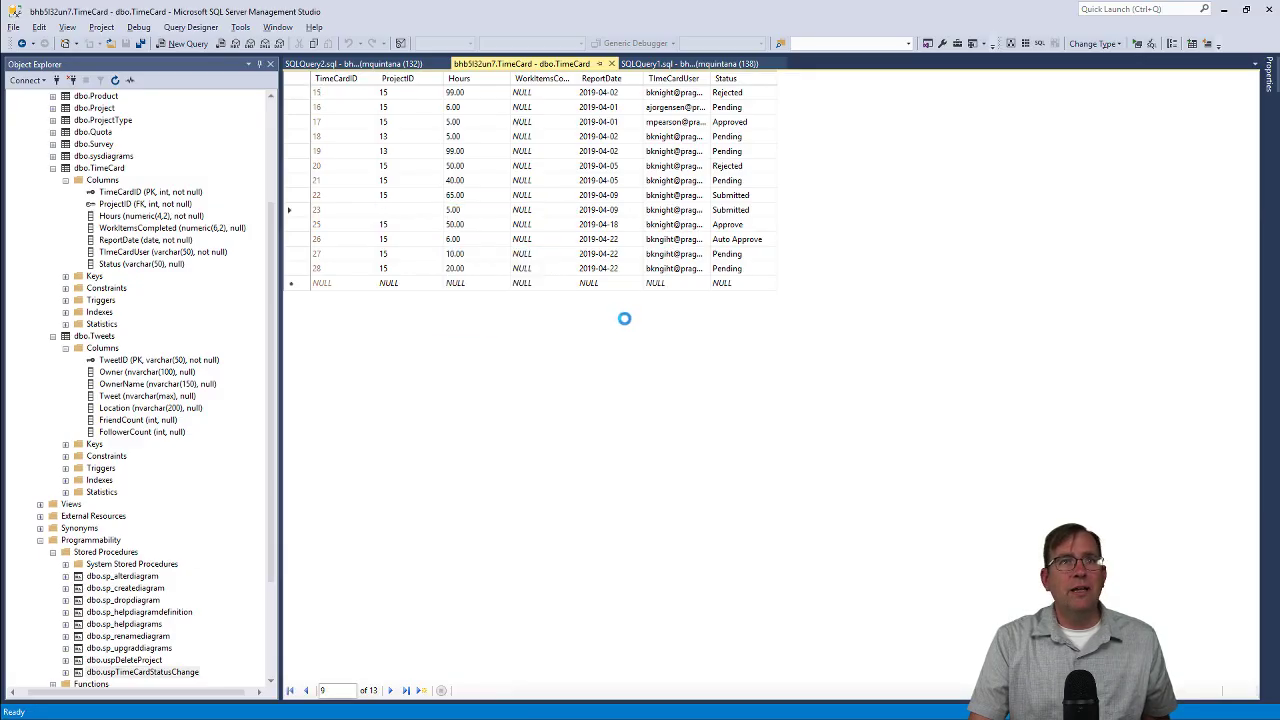
{"action": "left_click", "coordinate": [734, 270]}
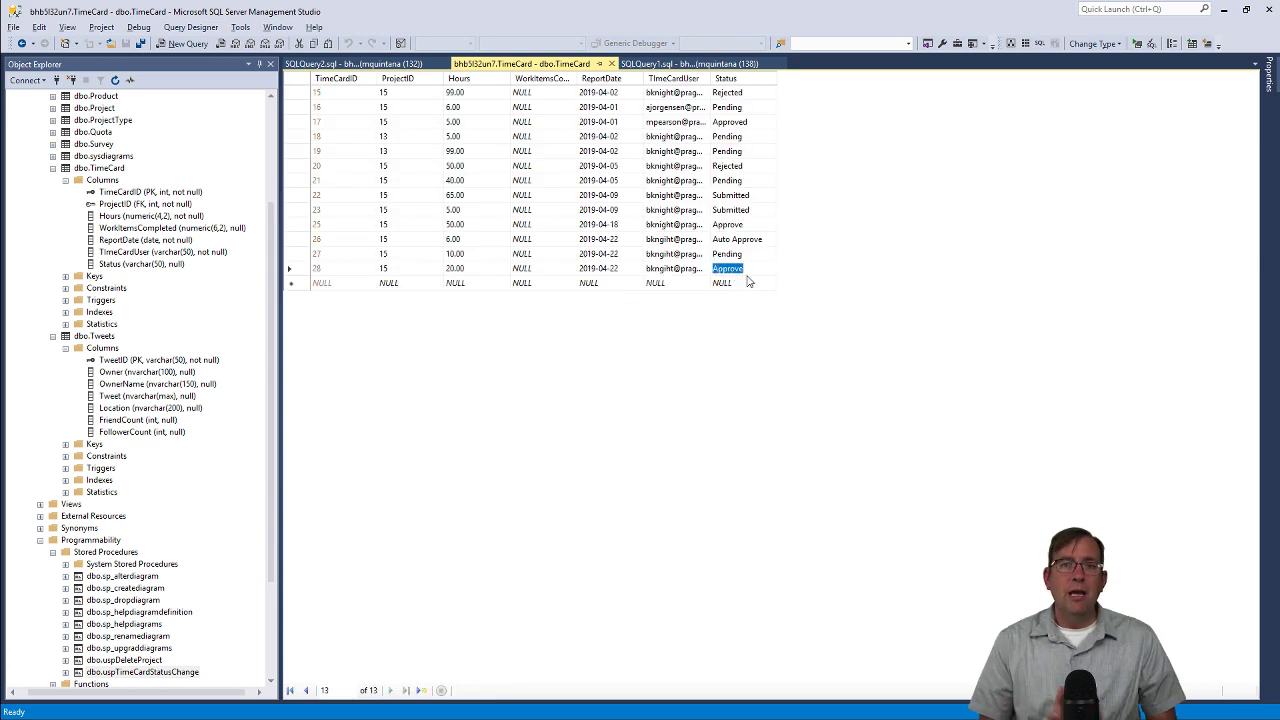